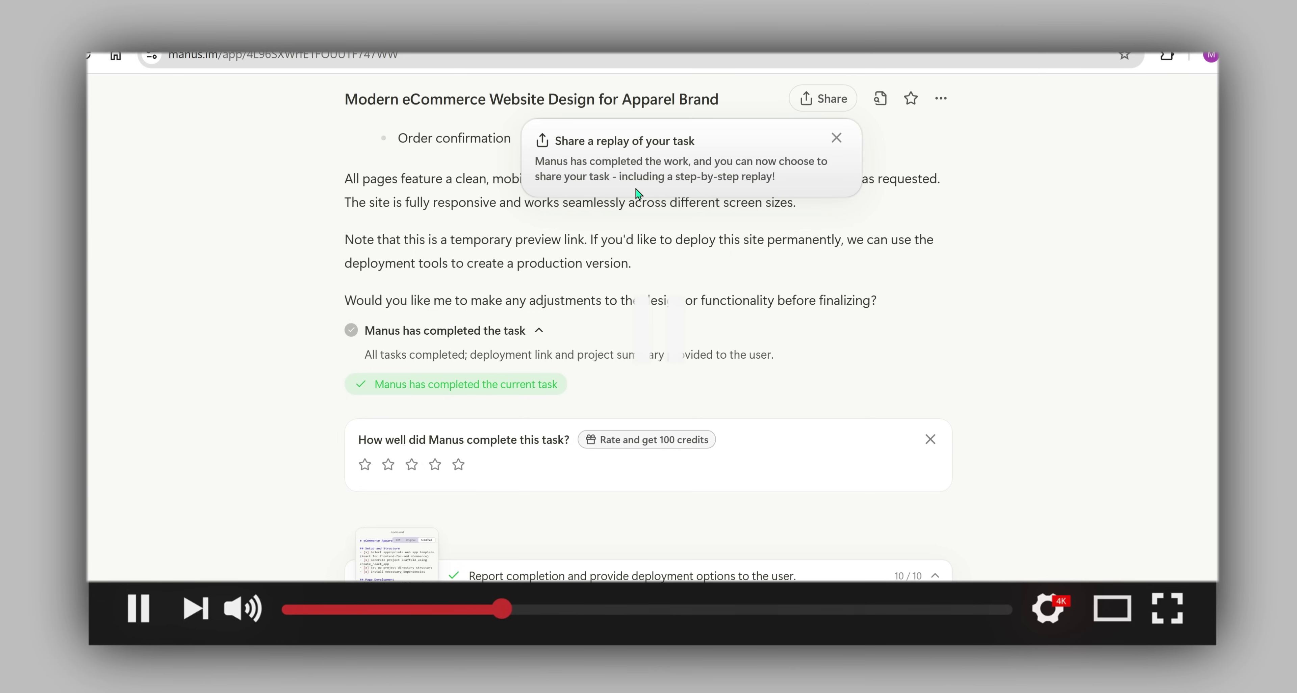
Dismiss the 'Share a replay of your task' popup on the finished apparel eCommerce task
left_click(836, 138)
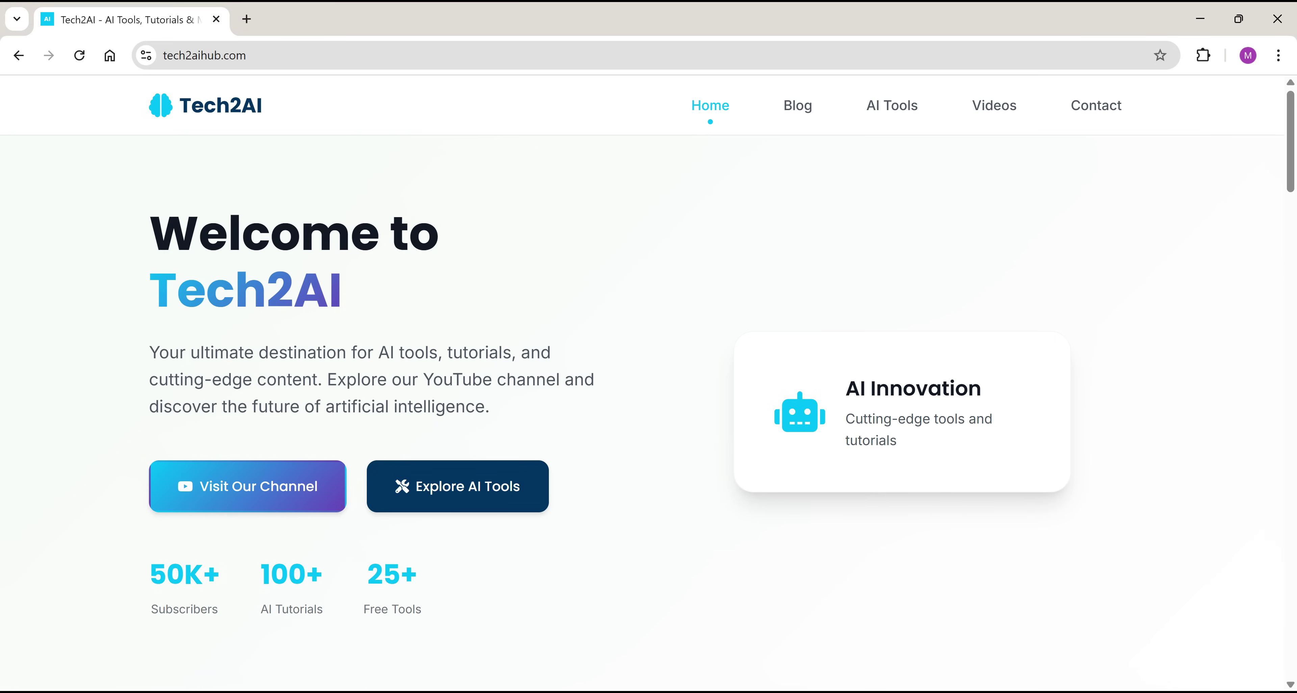
Scroll the Tech2AI home page and open the full list of videos
scroll(648, 398, "down", 3)
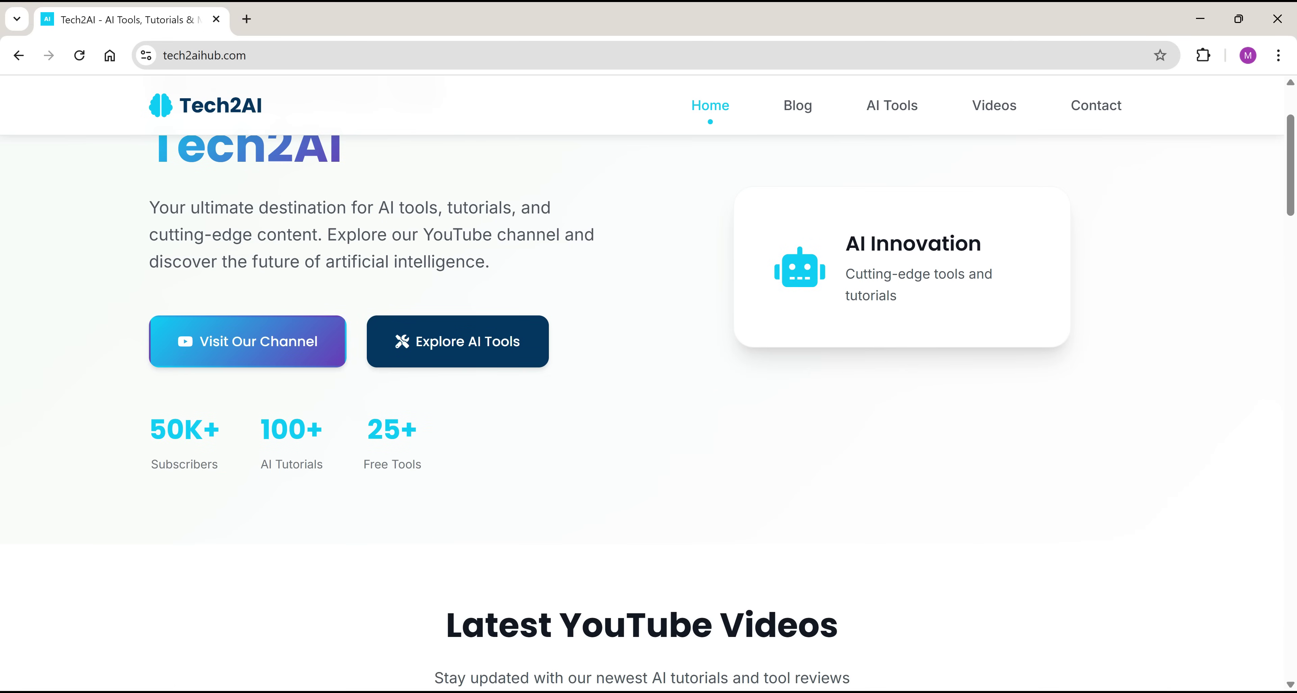
scroll(721, 400, "down", 8)
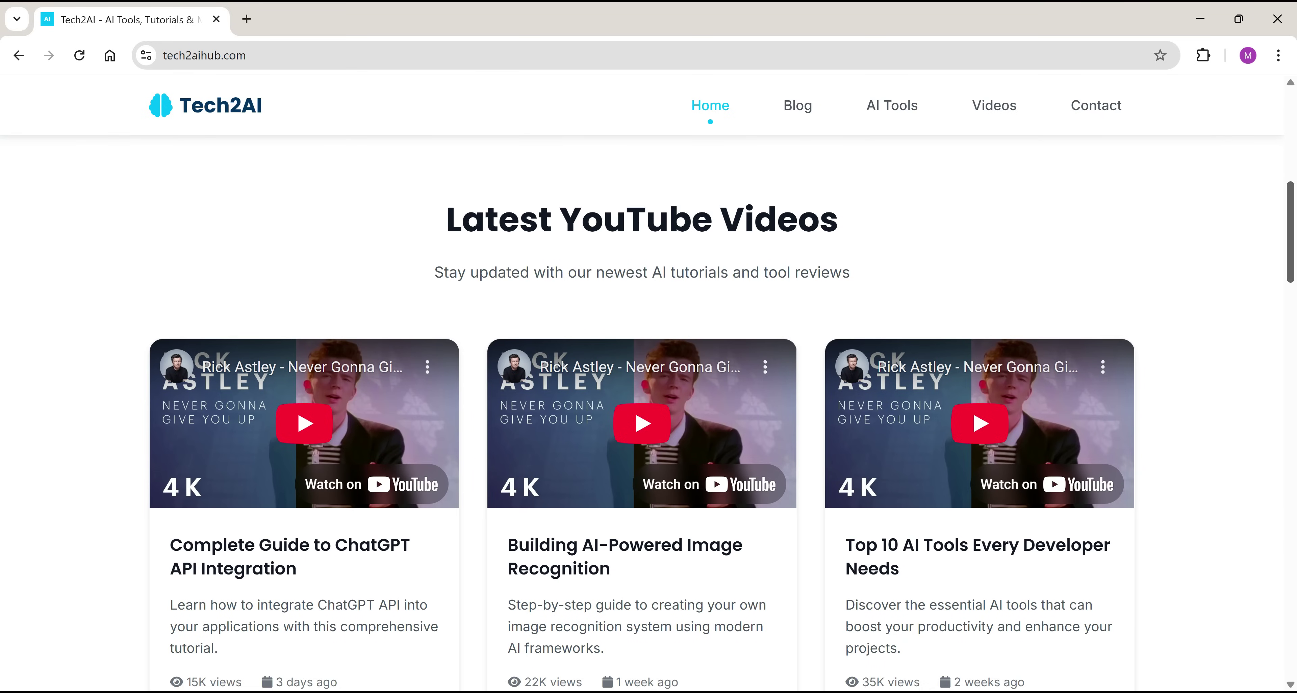
scroll(648, 401, "down", 4)
scroll(642, 545, "down", 1)
left_click(641, 545)
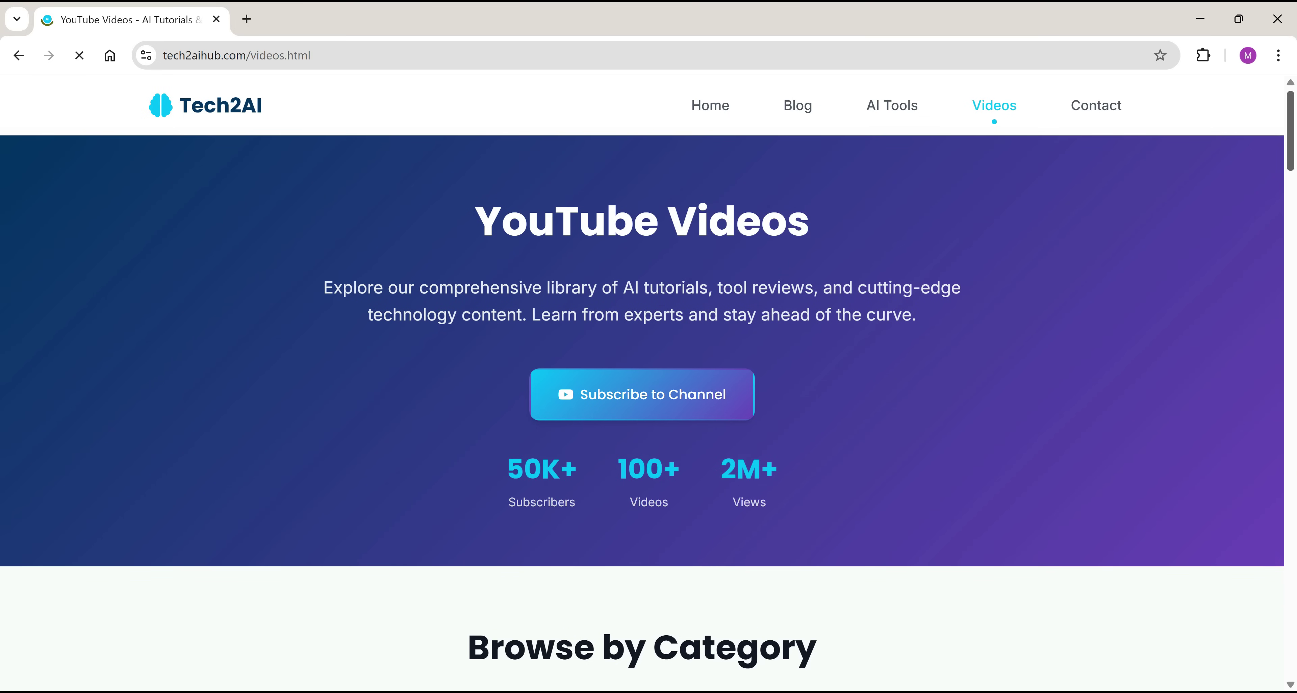
Filter the Videos page to the AI News category
scroll(642, 412, "down", 6)
scroll(642, 413, "down", 4)
scroll(642, 413, "up", 7)
left_click(681, 511)
scroll(797, 105, "up", 2)
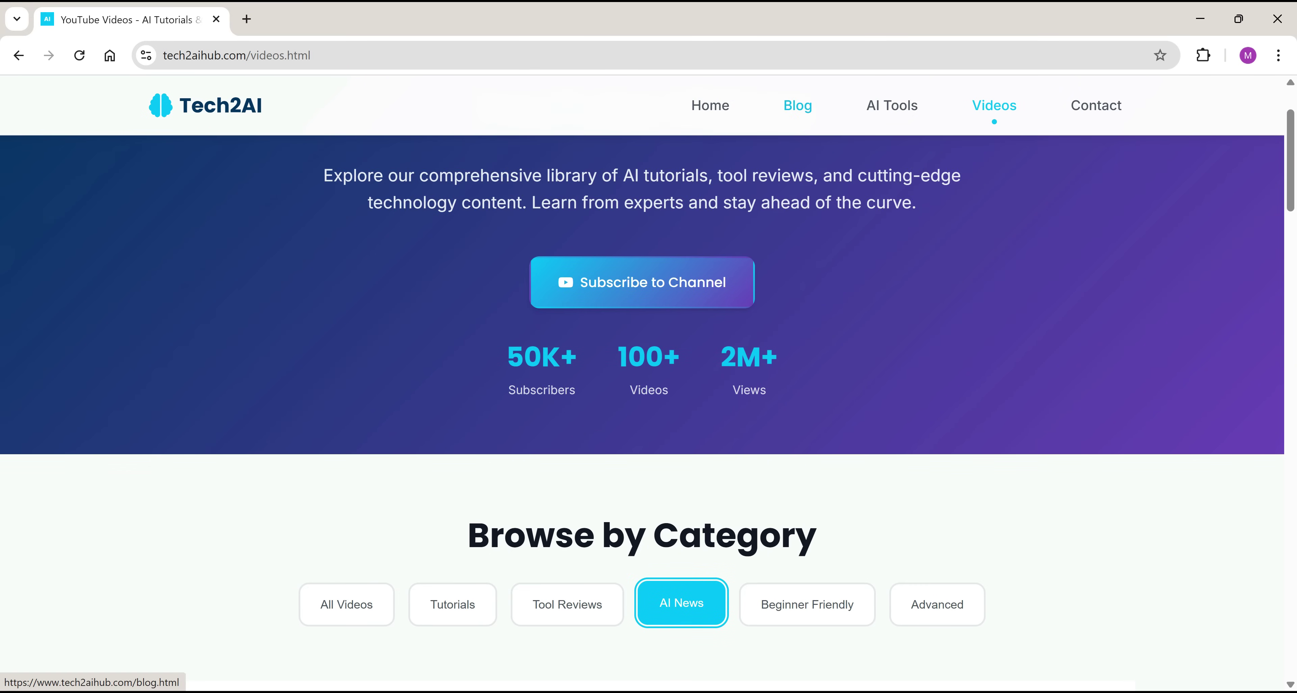
Browse the Blog page and its article search, then go to Free AI Tools
left_click(797, 105)
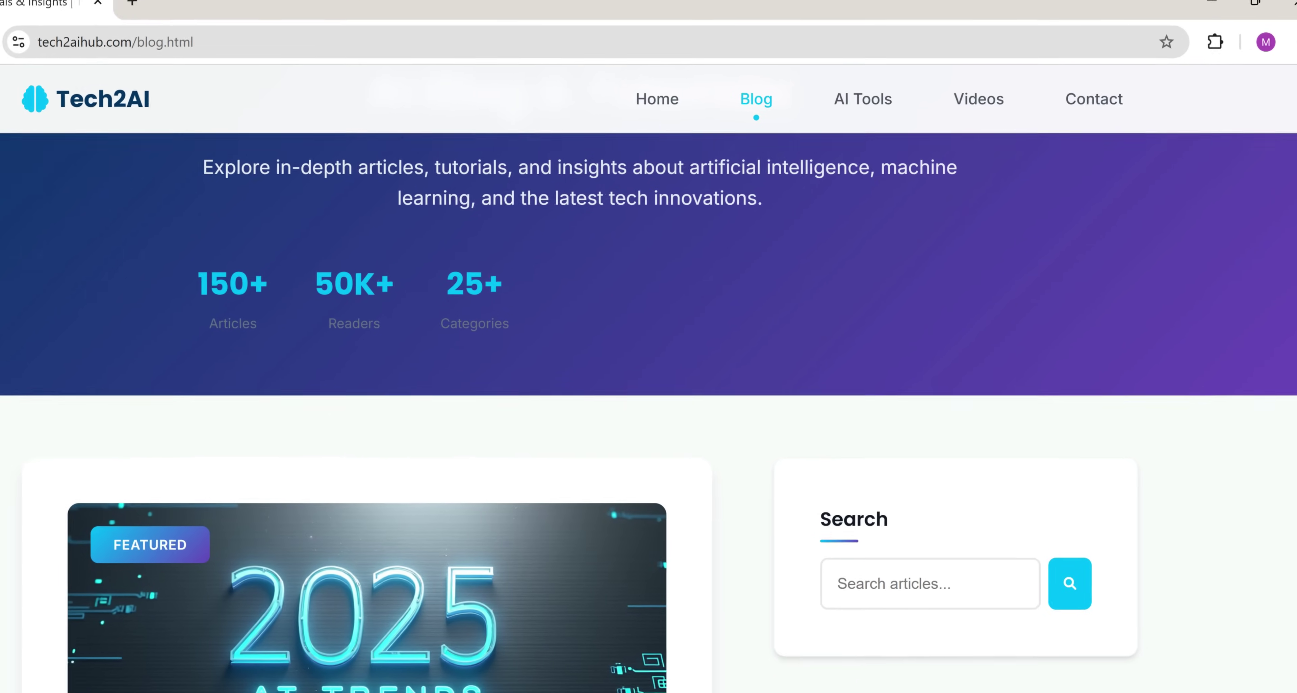
scroll(649, 403, "down", 4)
left_click(913, 386)
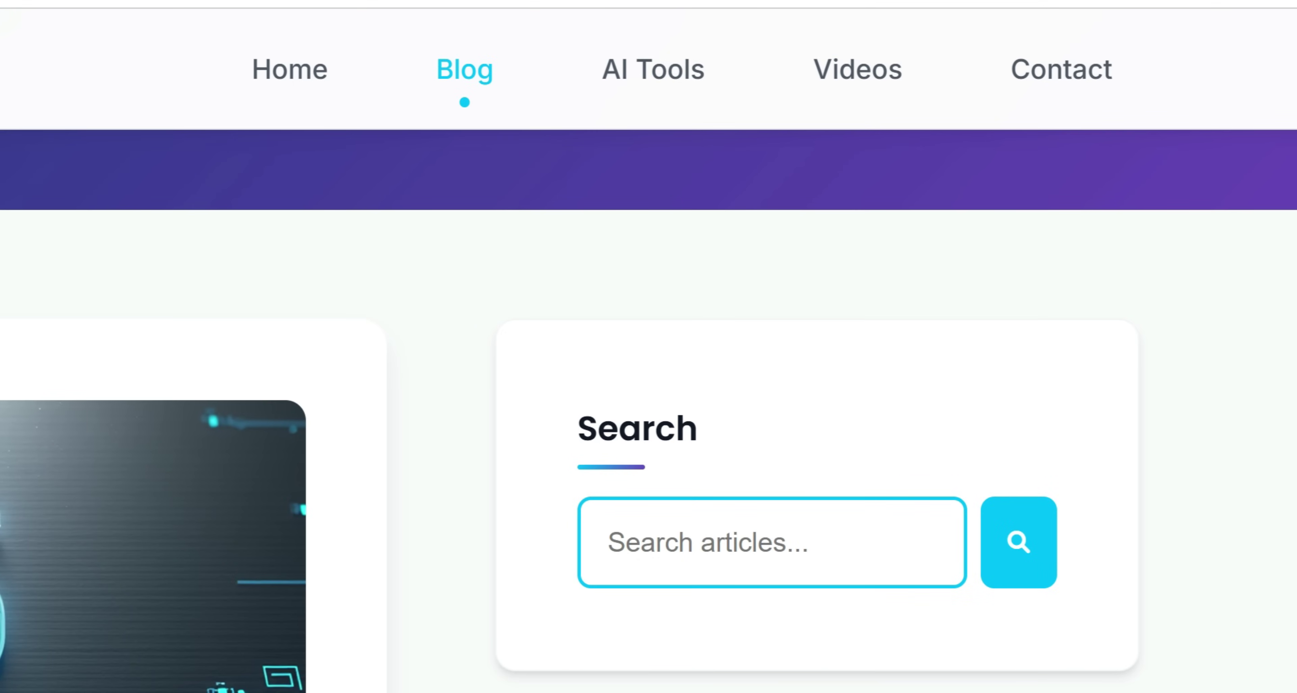
scroll(648, 411, "down", 4)
scroll(649, 411, "down", 10)
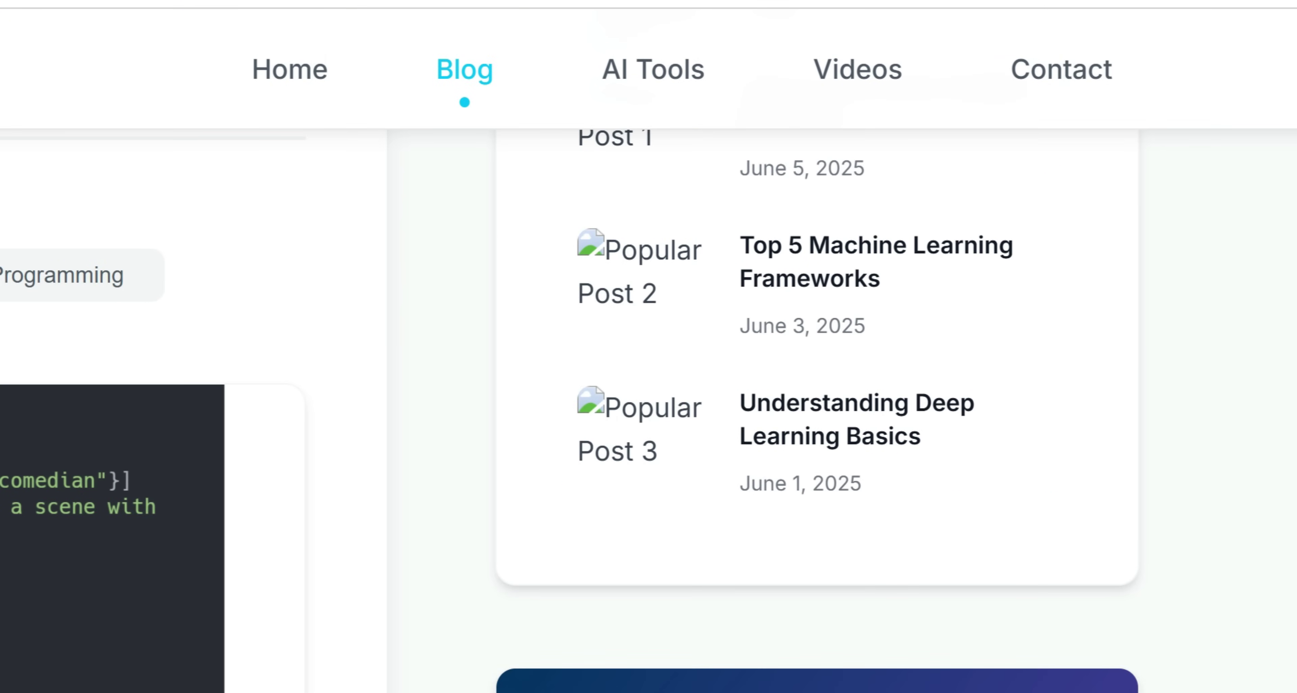
scroll(649, 347, "down", 10)
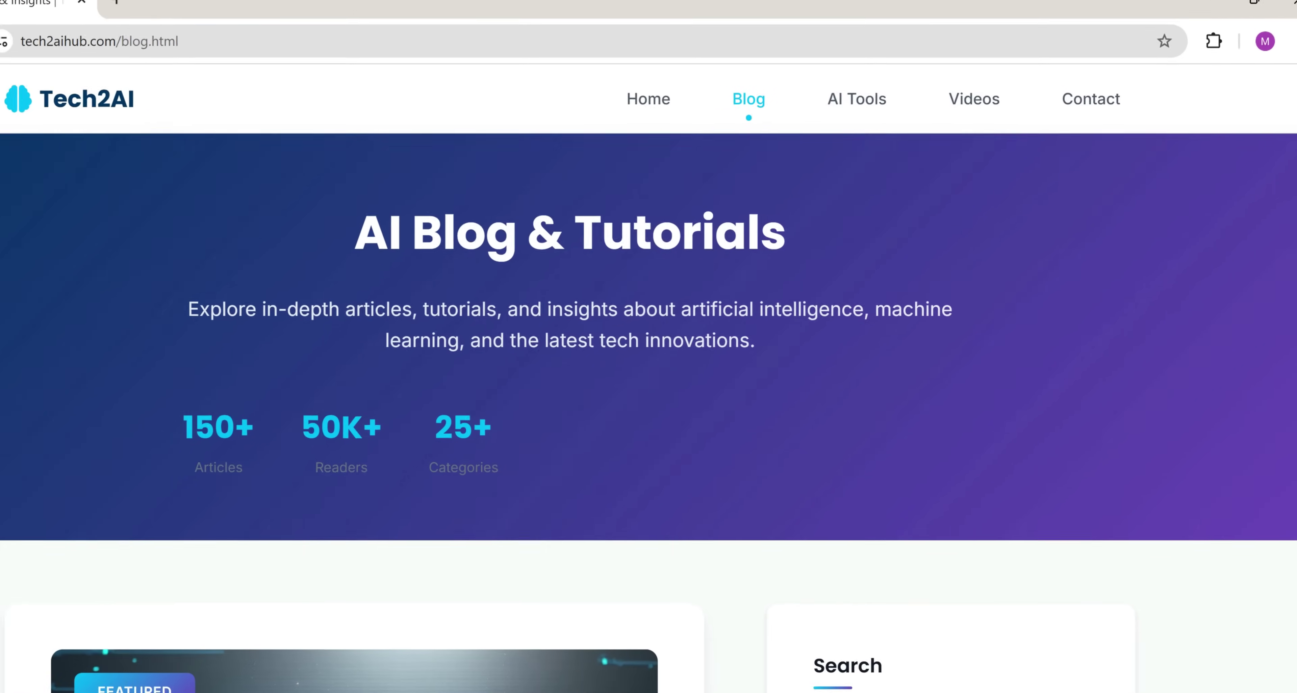
left_click(856, 98)
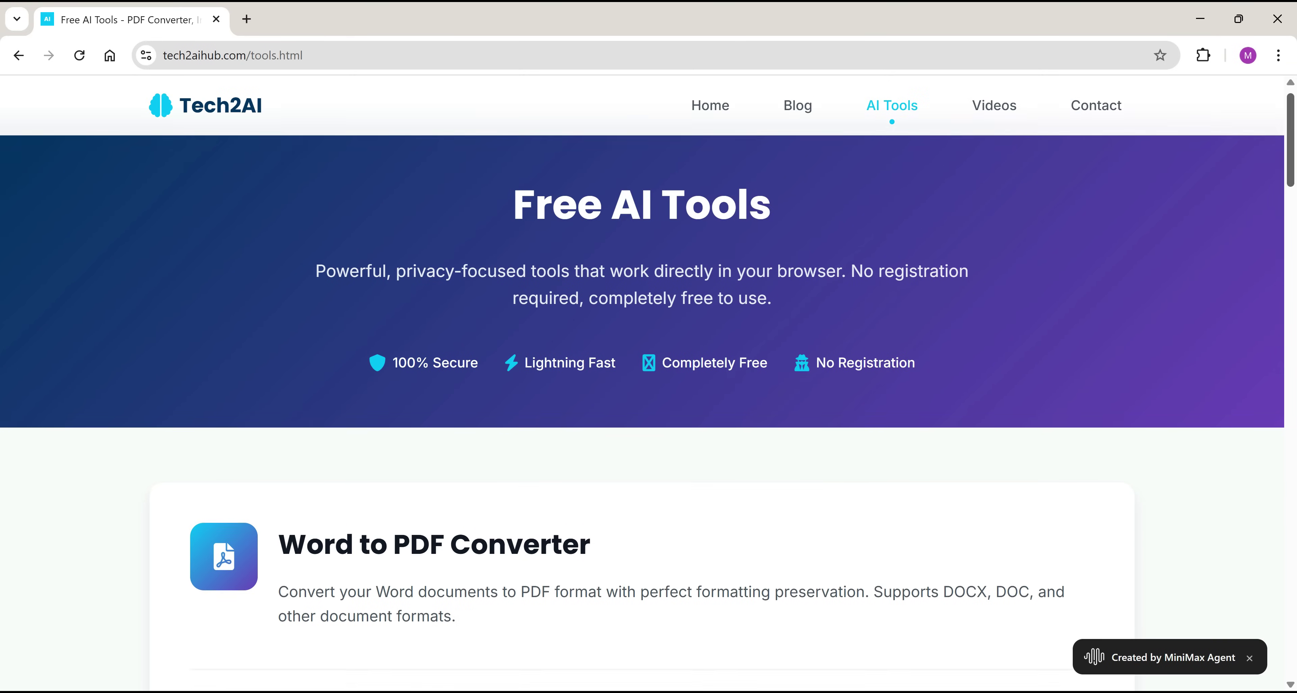
Upload tech2ai-website_README.docx to the Word to PDF Converter
scroll(648, 383, "down", 5)
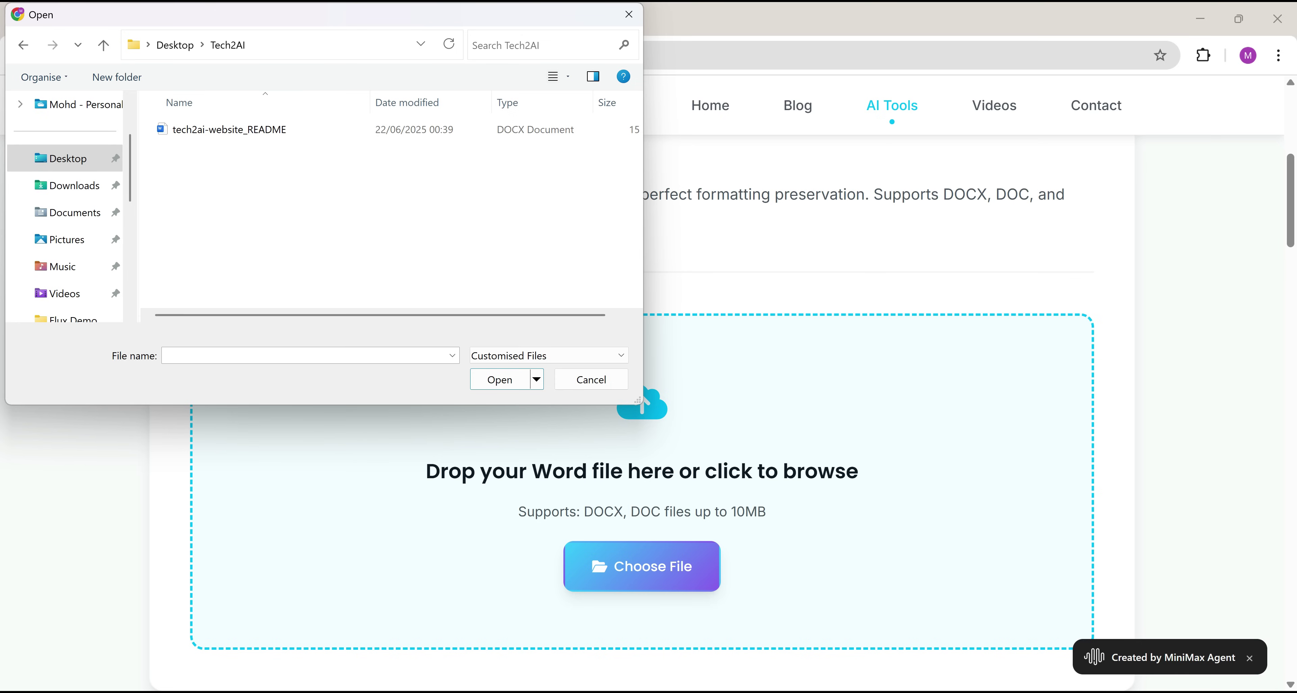
left_click(229, 129)
key("Return")
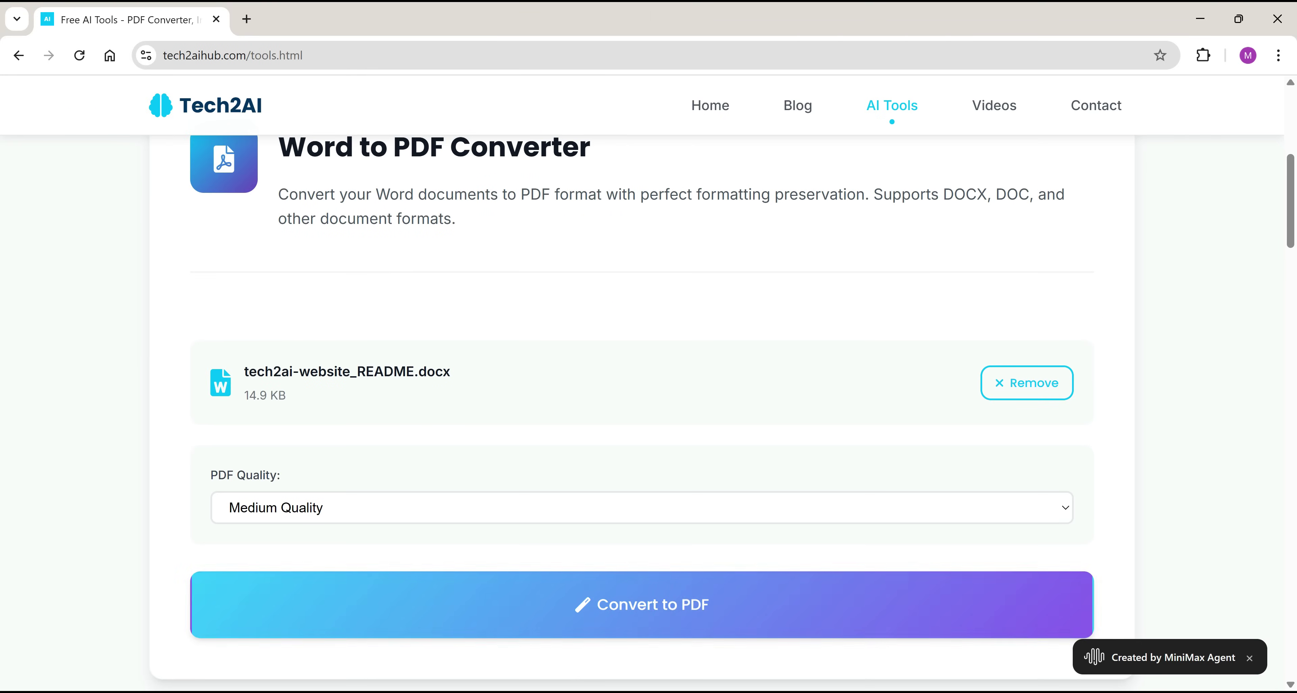
Convert it to a High Quality PDF and save tech2ai-website_README.pdf to the Desktop
left_click(642, 507)
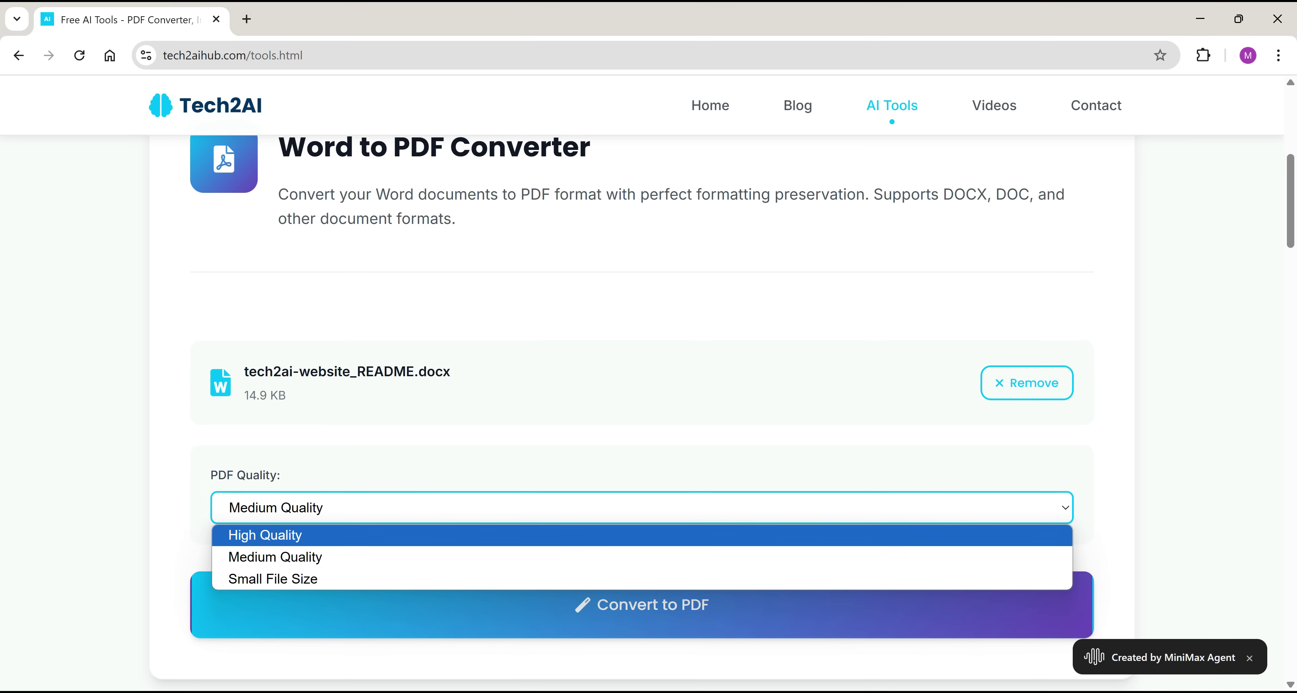
key("Return")
key("Tab")
key("Return")
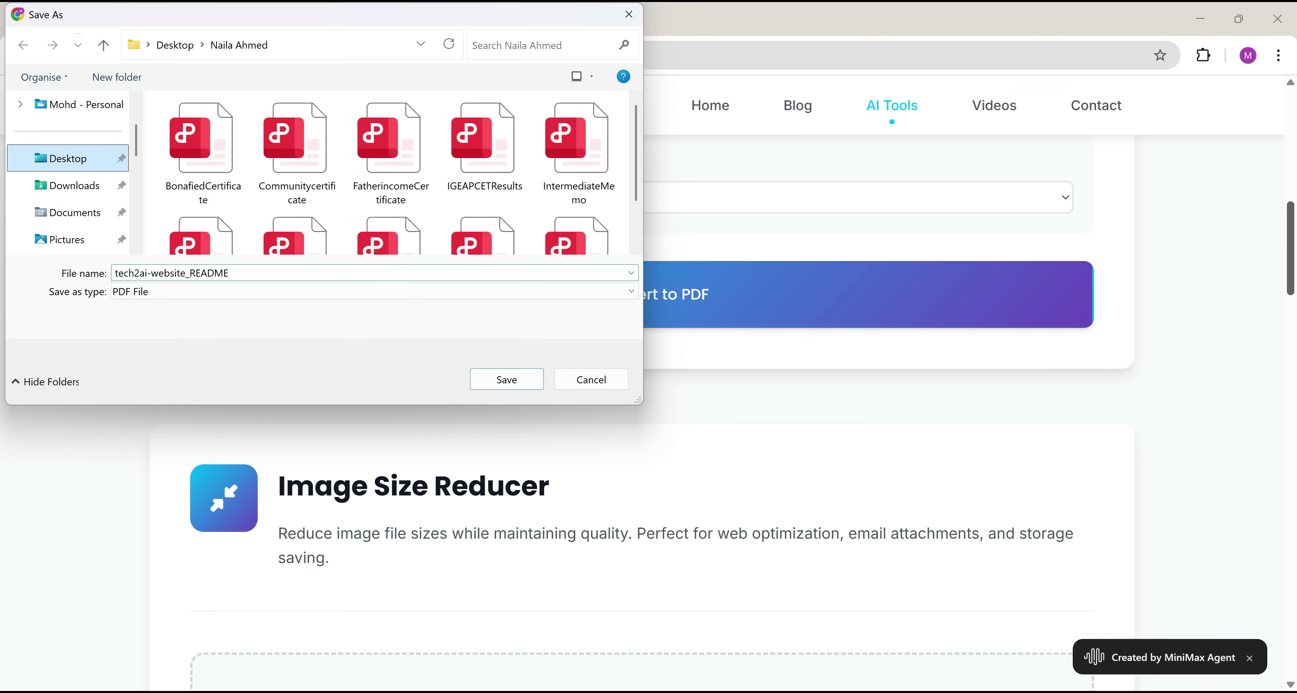
left_click(68, 158)
left_click(507, 379)
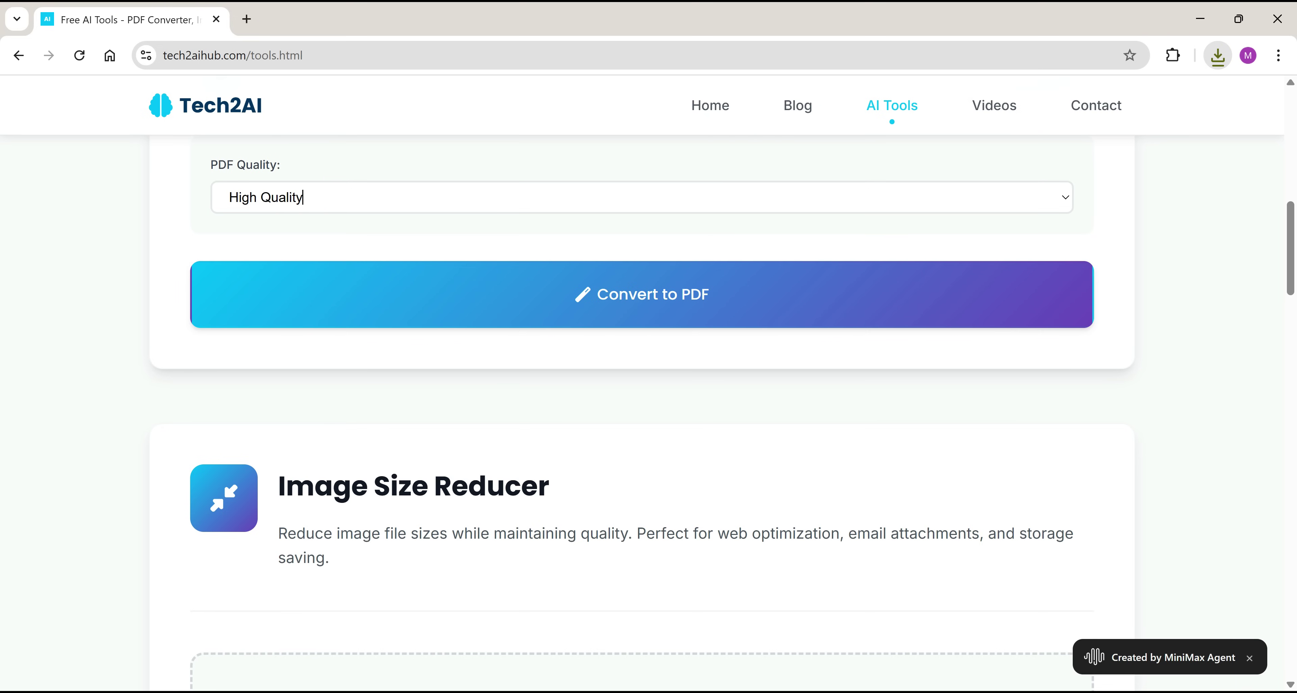
Scroll through the remaining image and file-format tools and the Contact page's Get in Touch form
scroll(303, 197, "down", 10)
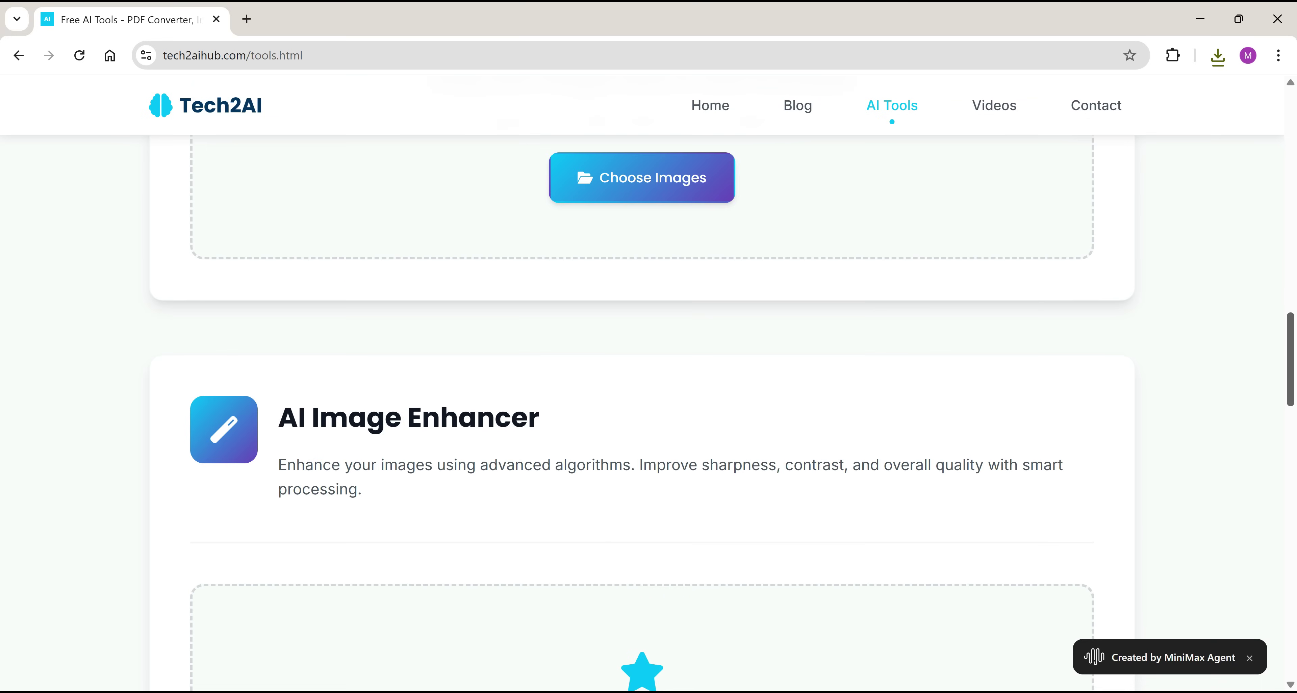
scroll(642, 403, "down", 2)
scroll(642, 403, "down", 3)
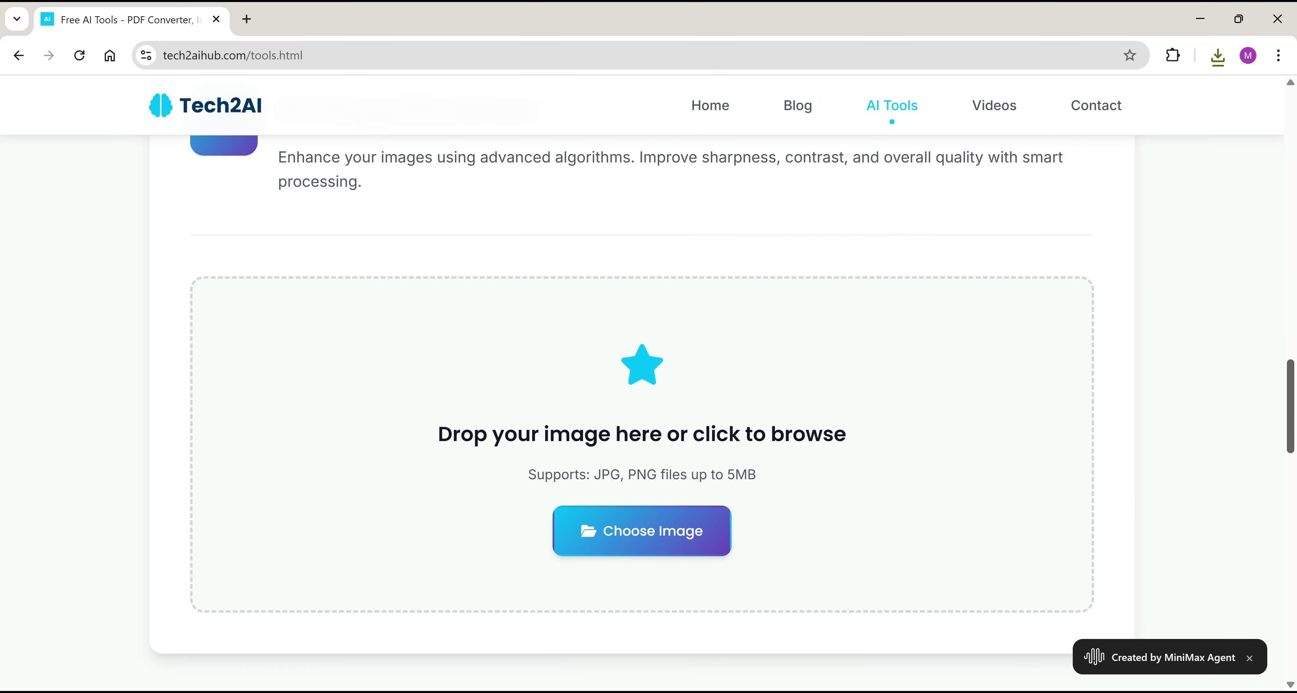
scroll(642, 403, "up", 3)
scroll(642, 403, "down", 6)
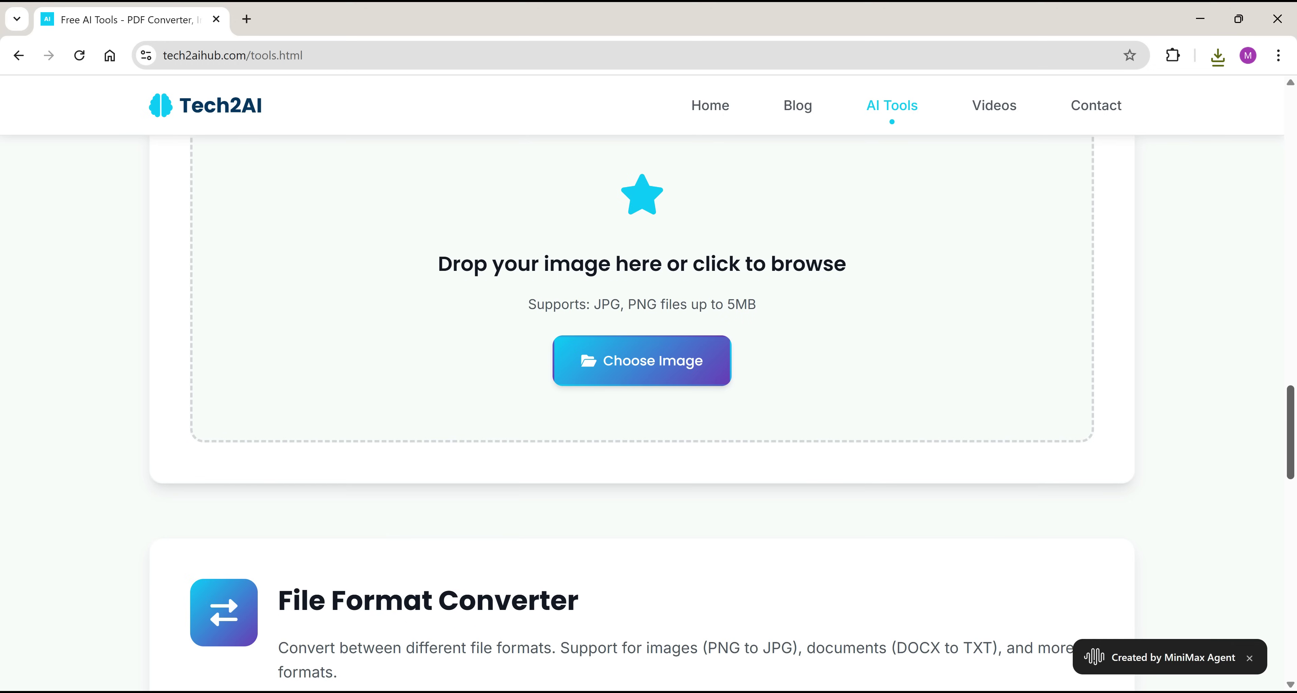
scroll(642, 403, "down", 4)
scroll(642, 403, "down", 2)
scroll(642, 403, "down", 3)
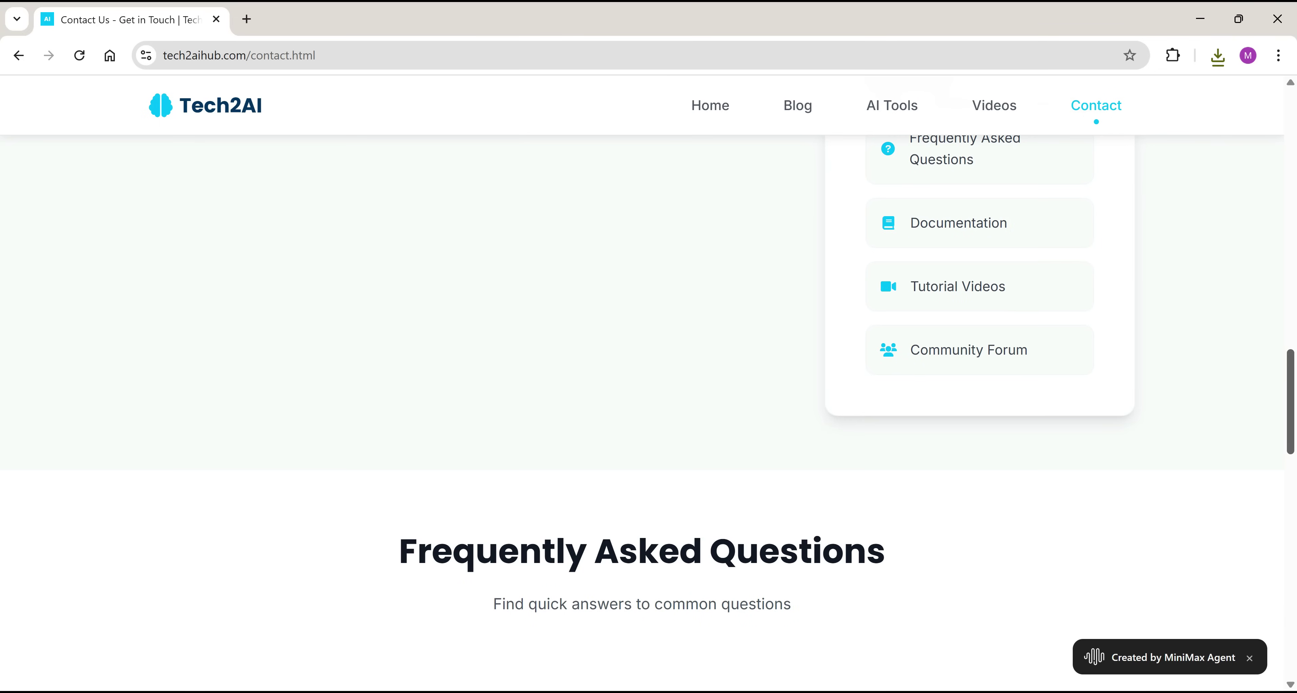
scroll(642, 382, "up", 10)
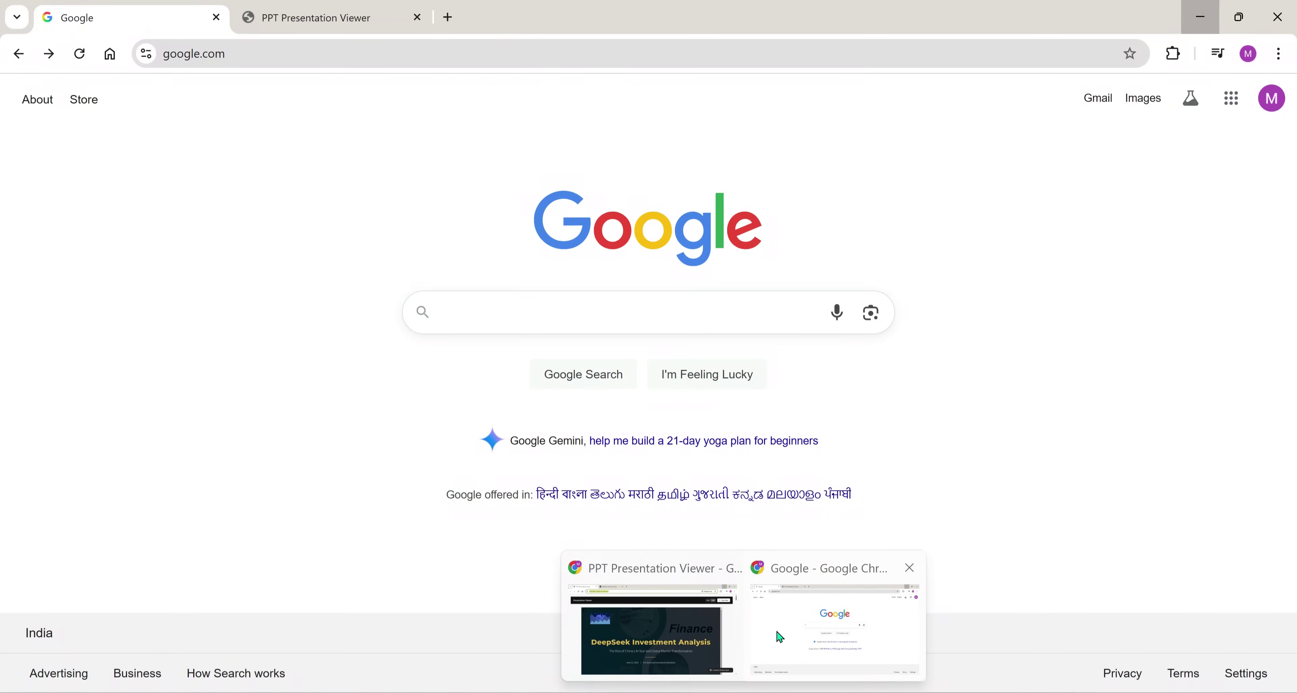
In Chrome, search Google for agent.minimax.io and open the MiniMax Agent site
left_click(779, 632)
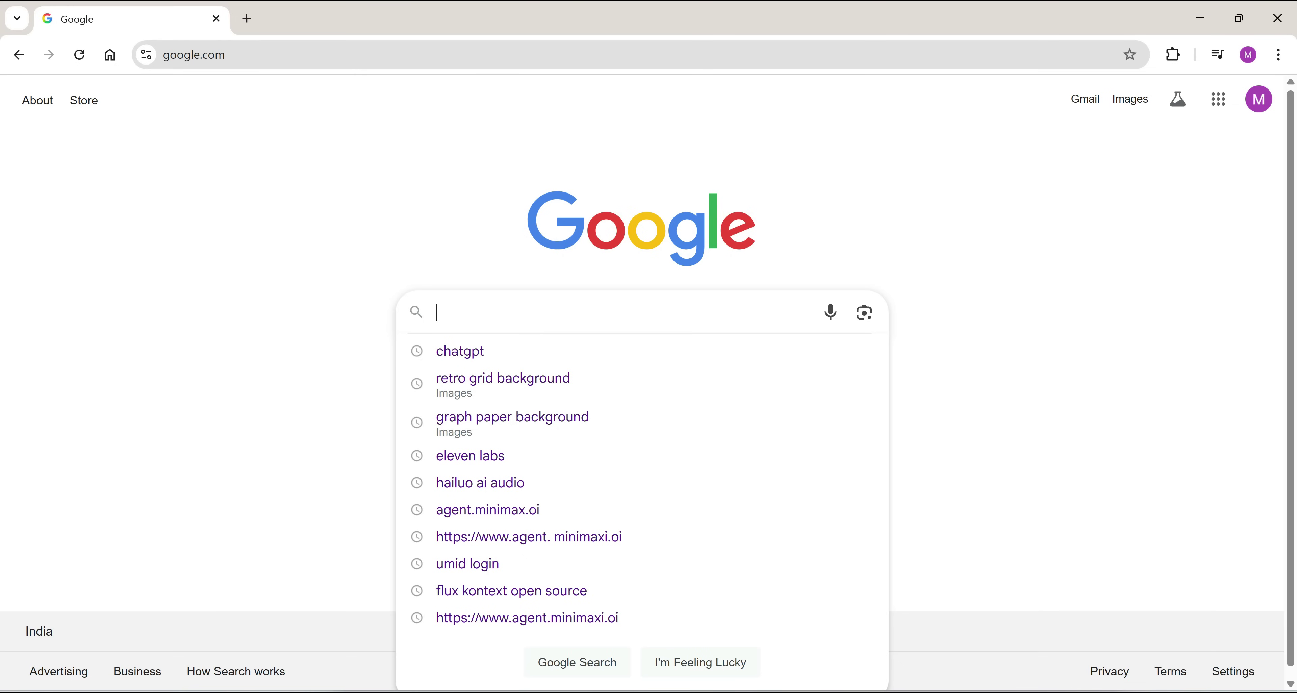
type("gent")
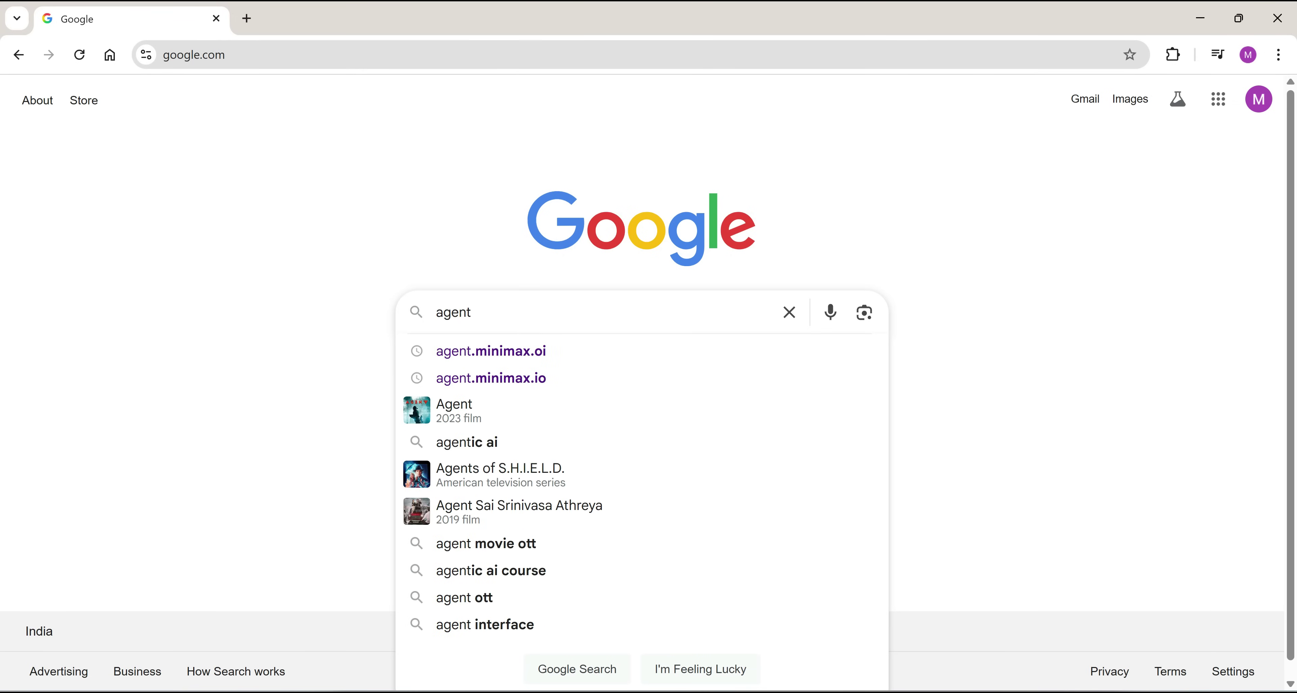
type(".minim")
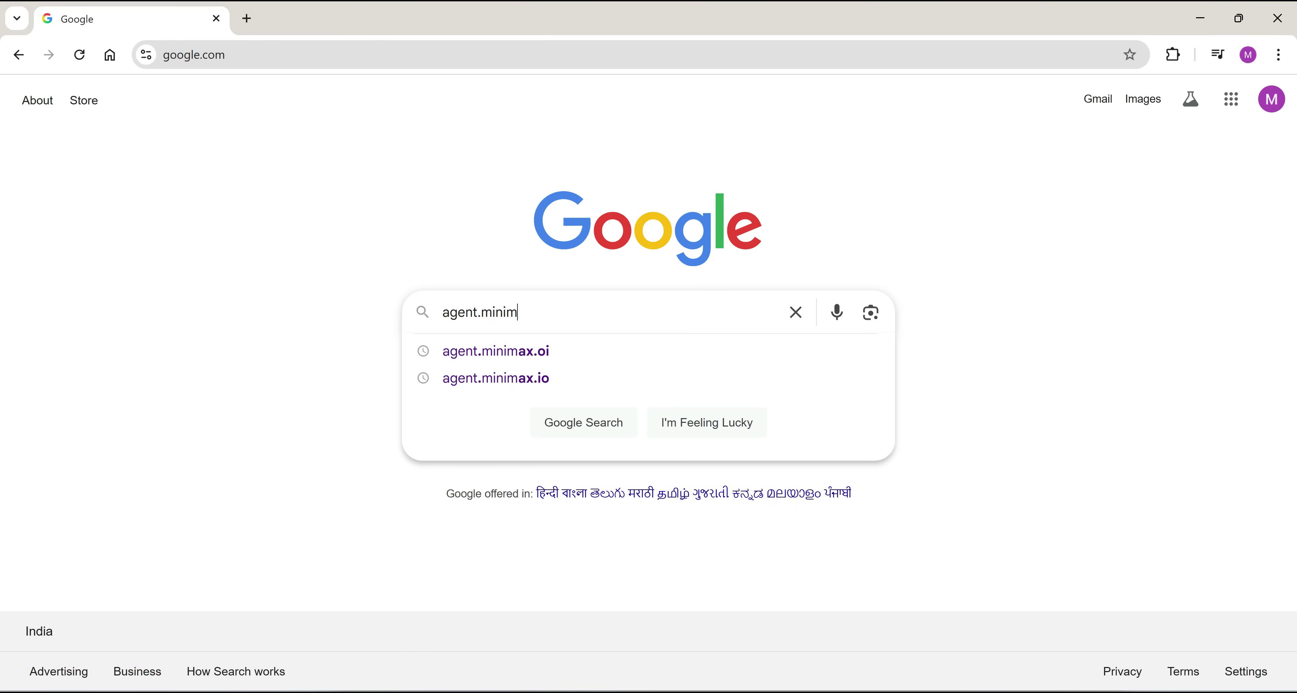
type("ax.io")
key("Return")
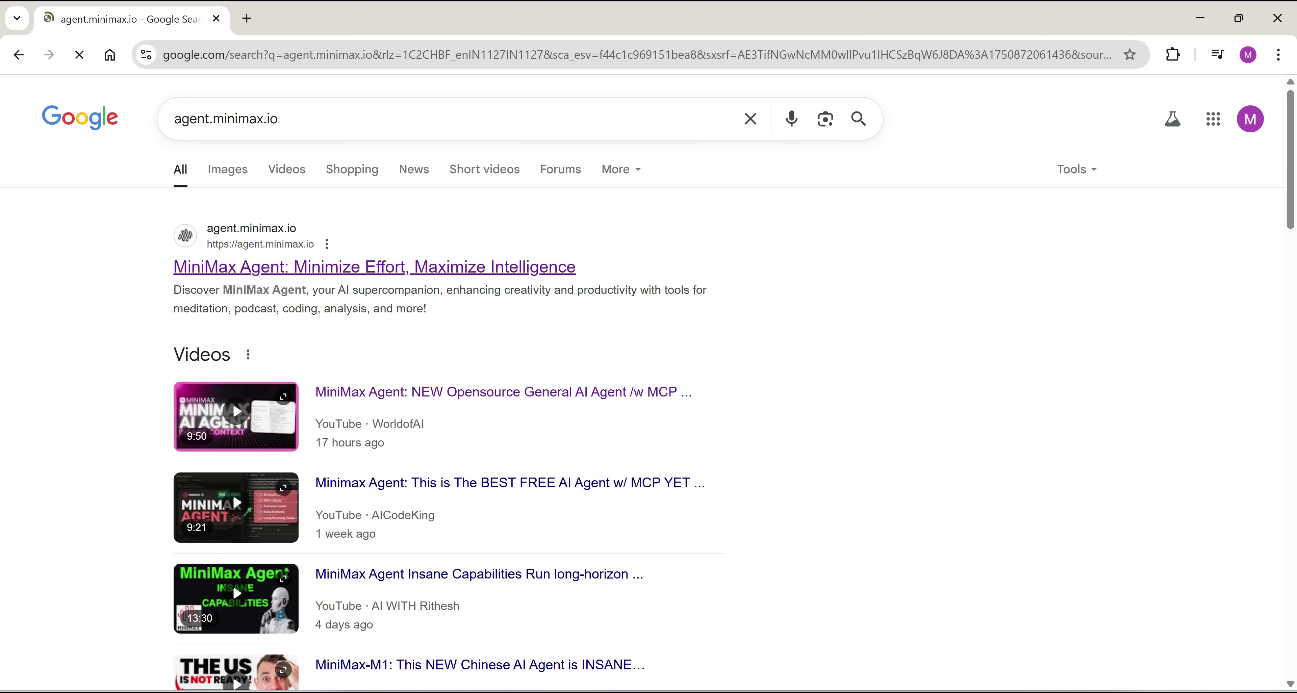
left_click(374, 267)
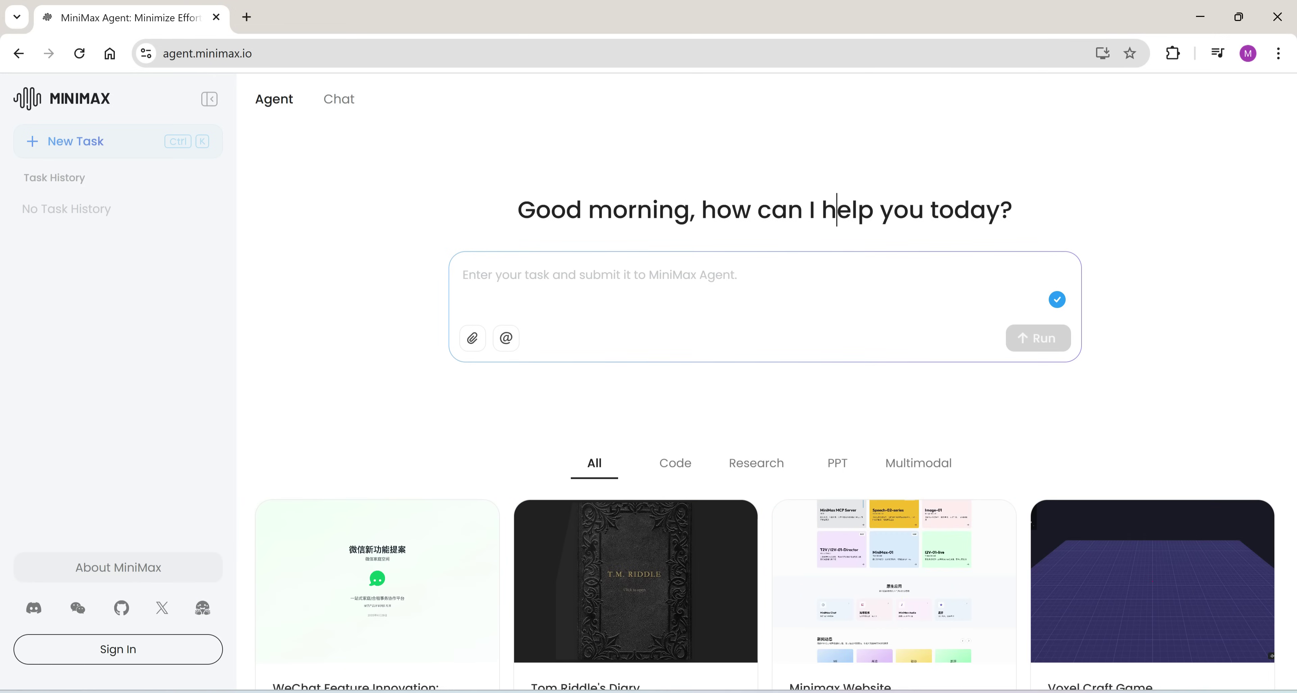
Scroll the showcase gallery back up to the All/Code/Research tabs and the Tom Riddle's Diary card
scroll(773, 430, "down", 1)
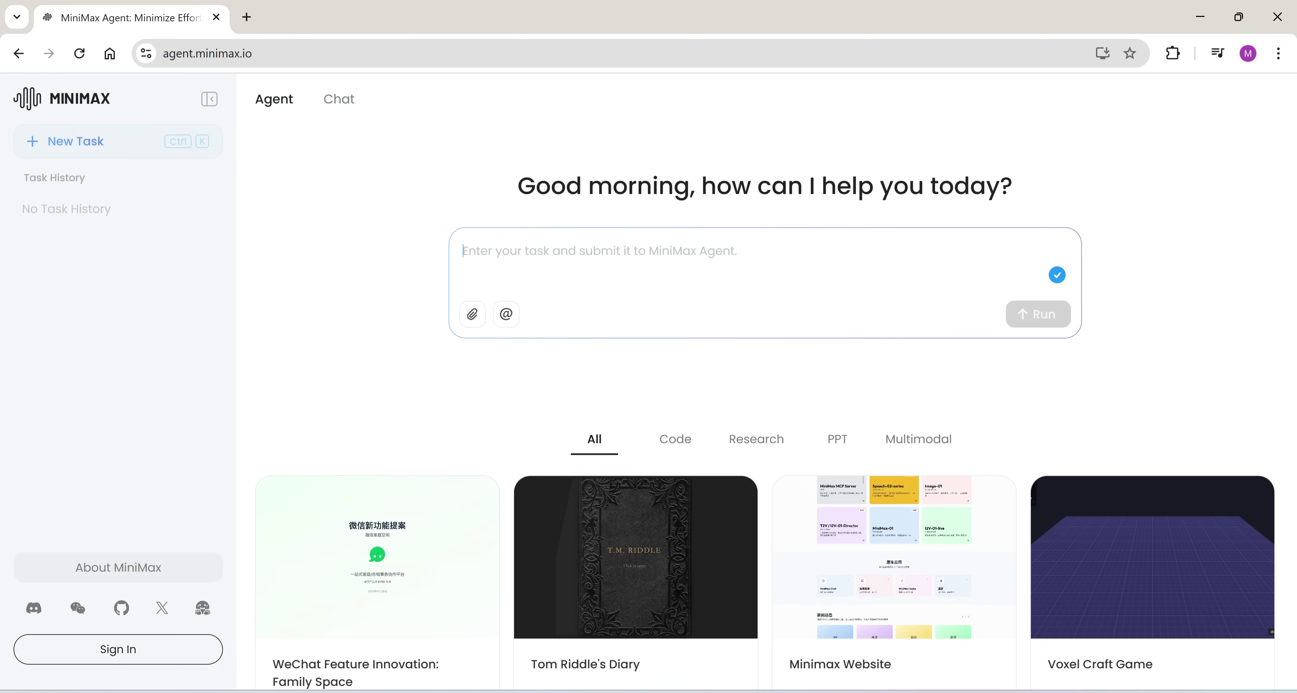
type("hi")
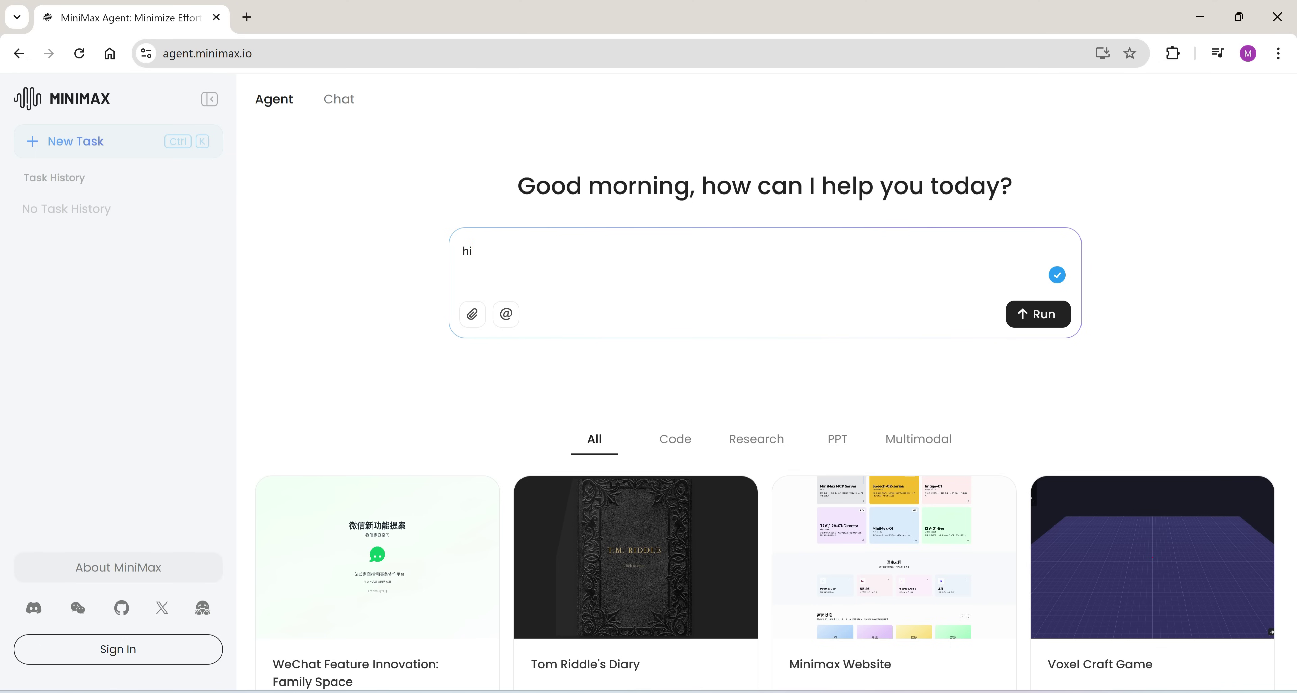
scroll(764, 408, "down", 1)
scroll(765, 409, "down", 4)
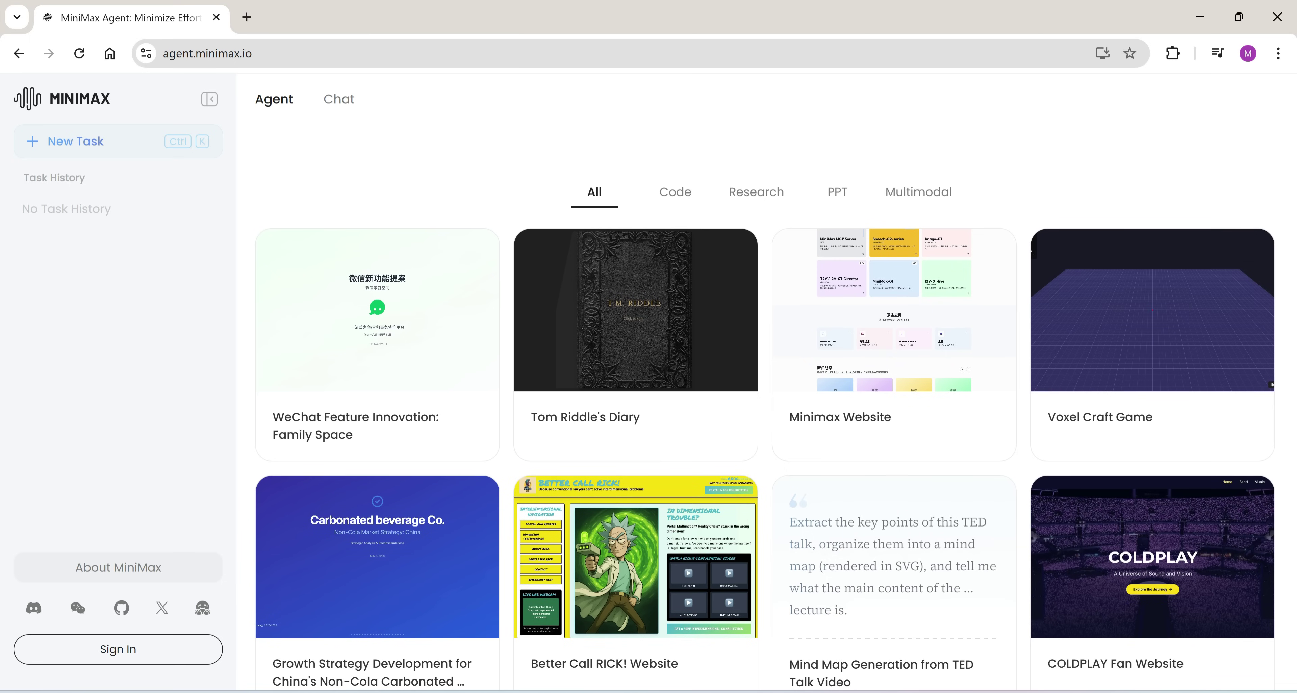
scroll(765, 408, "down", 2)
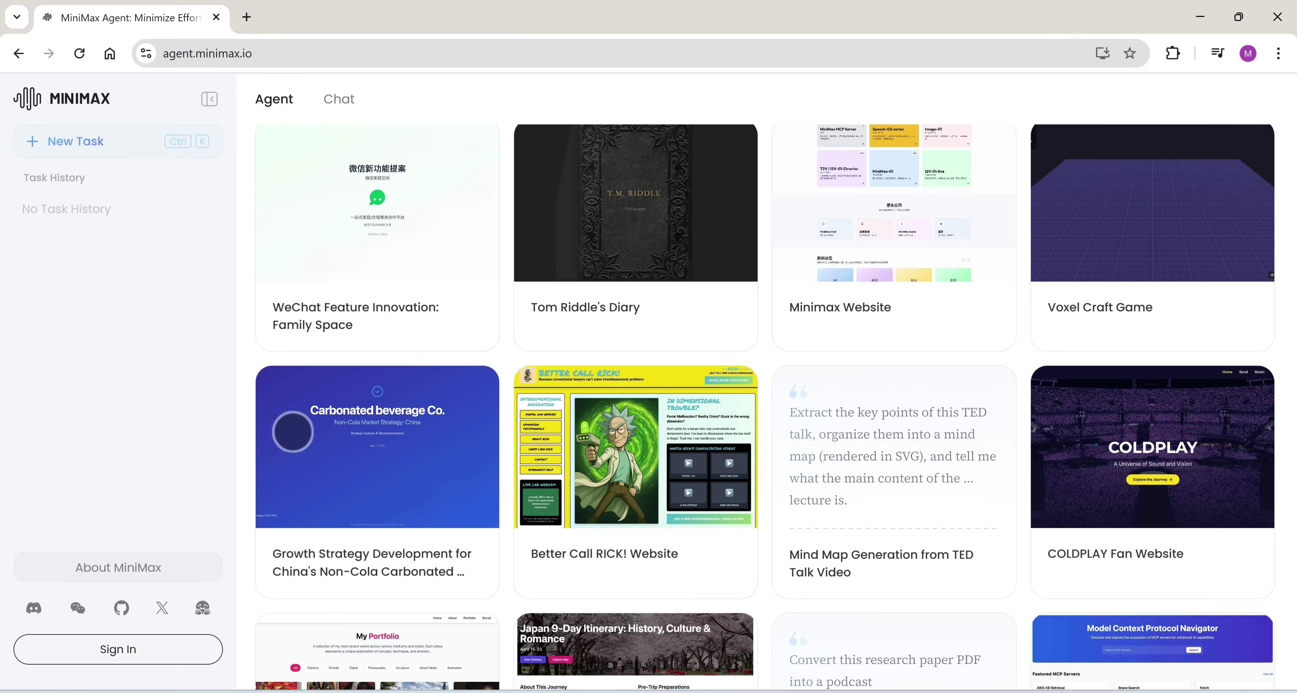
scroll(764, 409, "up", 1)
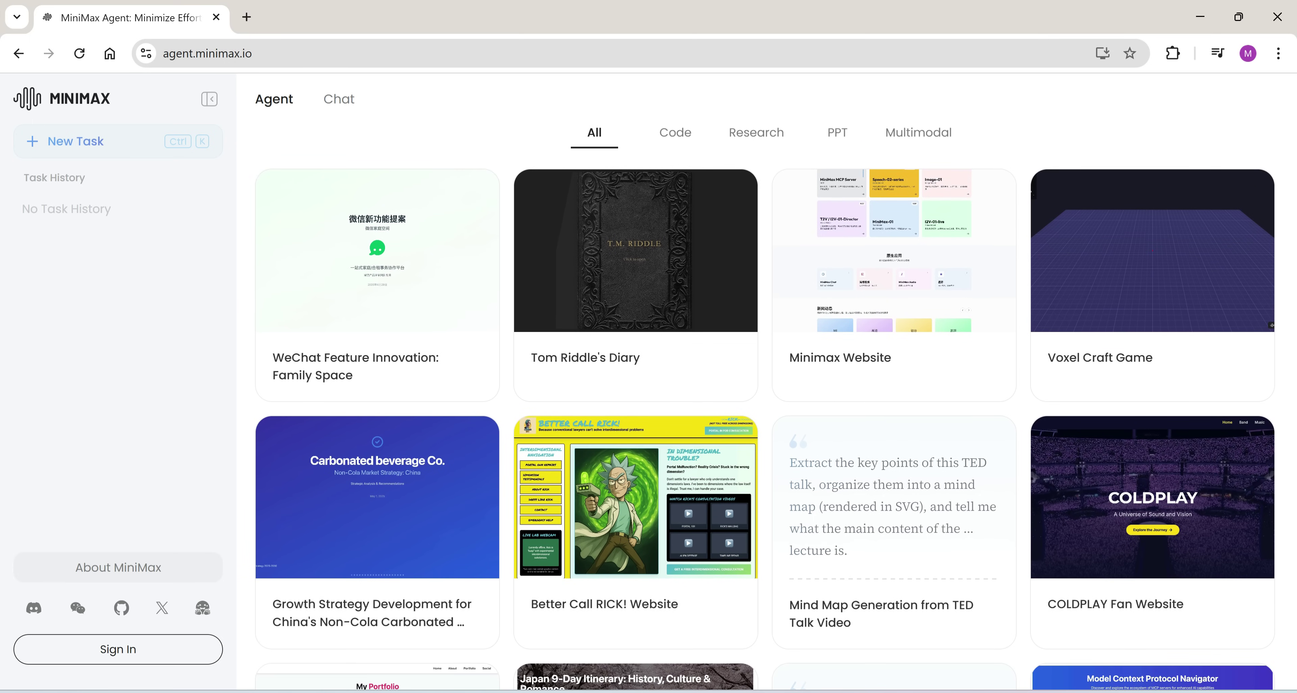
scroll(764, 408, "down", 4)
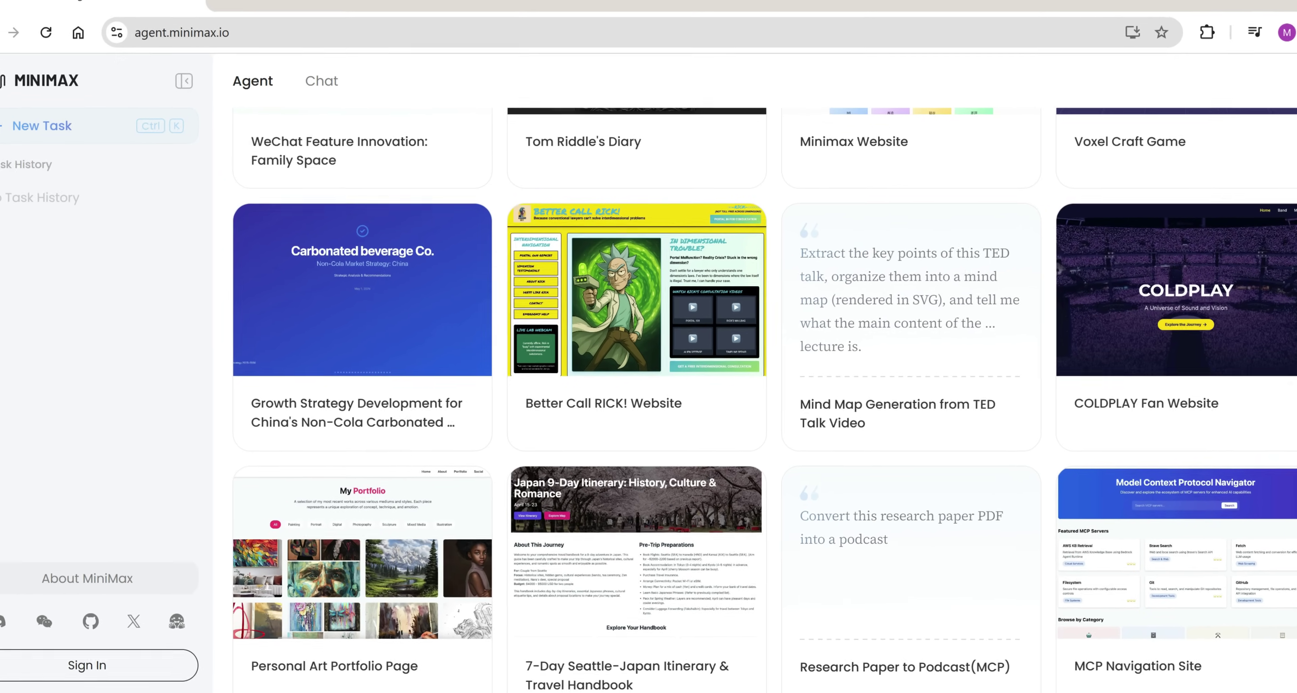
scroll(883, 543, "up", 5)
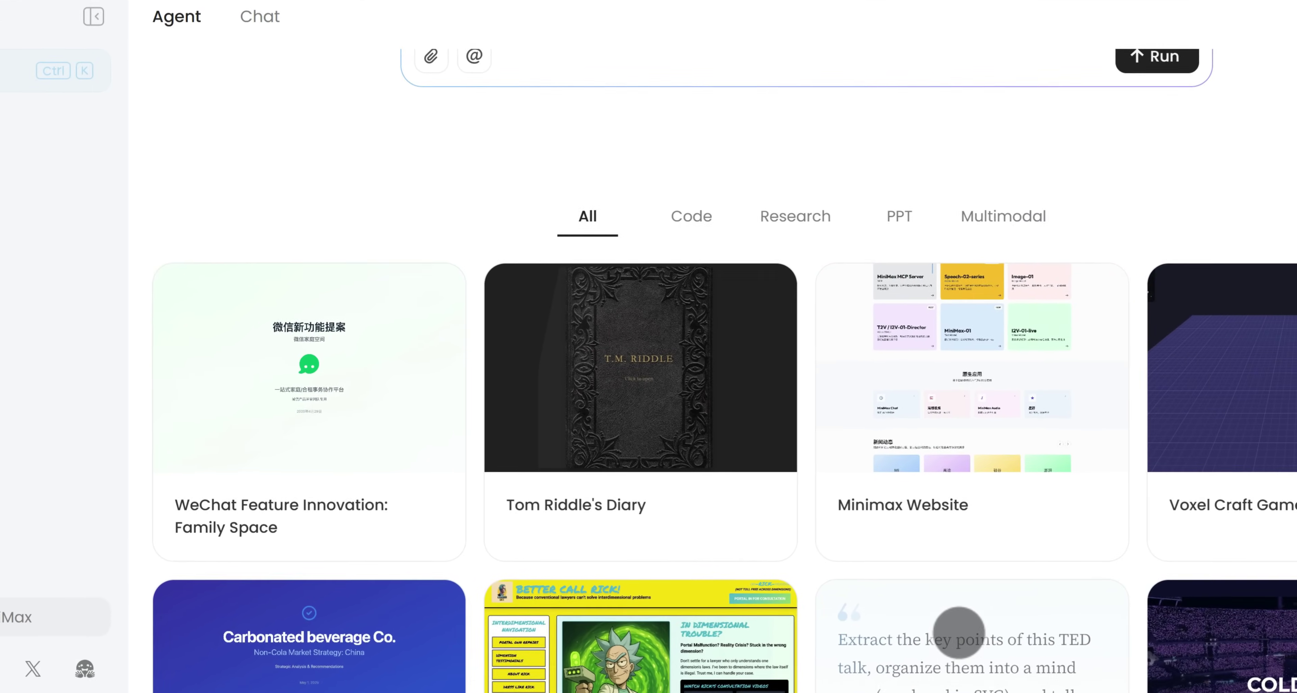
mouse_move(643, 371)
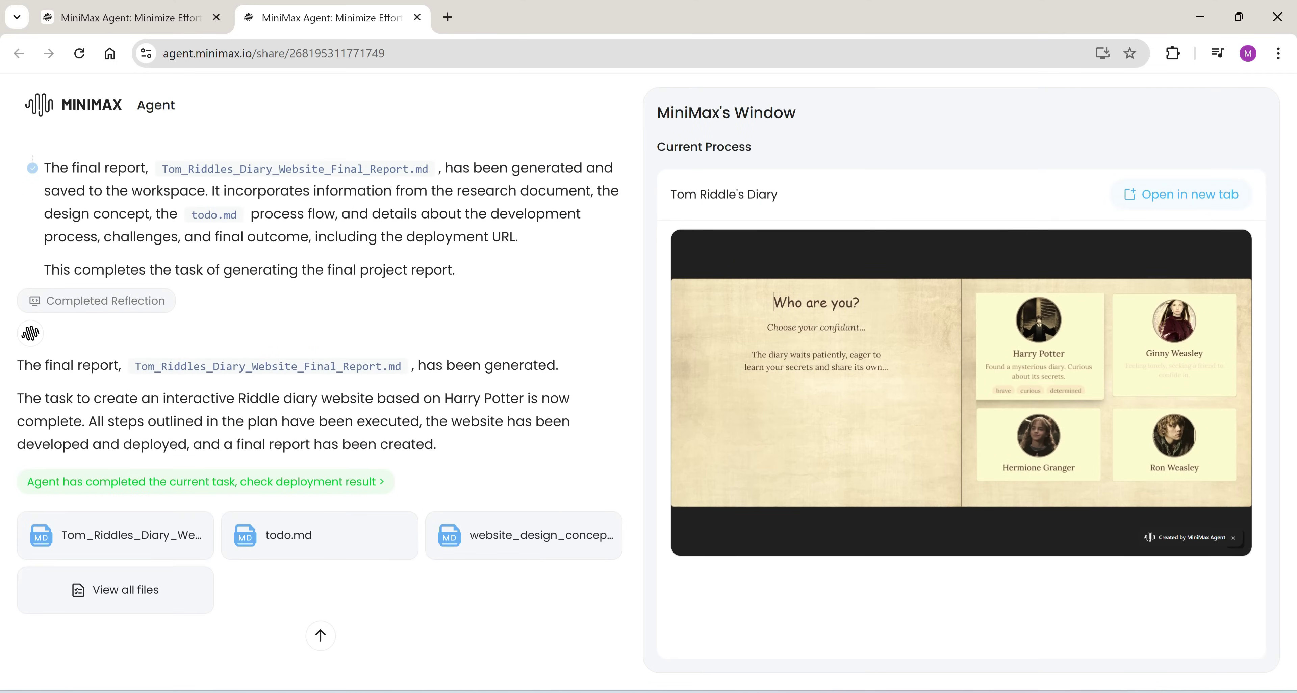
Open the live Tom Riddle's Diary site, then close it and the diary replay tab
left_click(1158, 194)
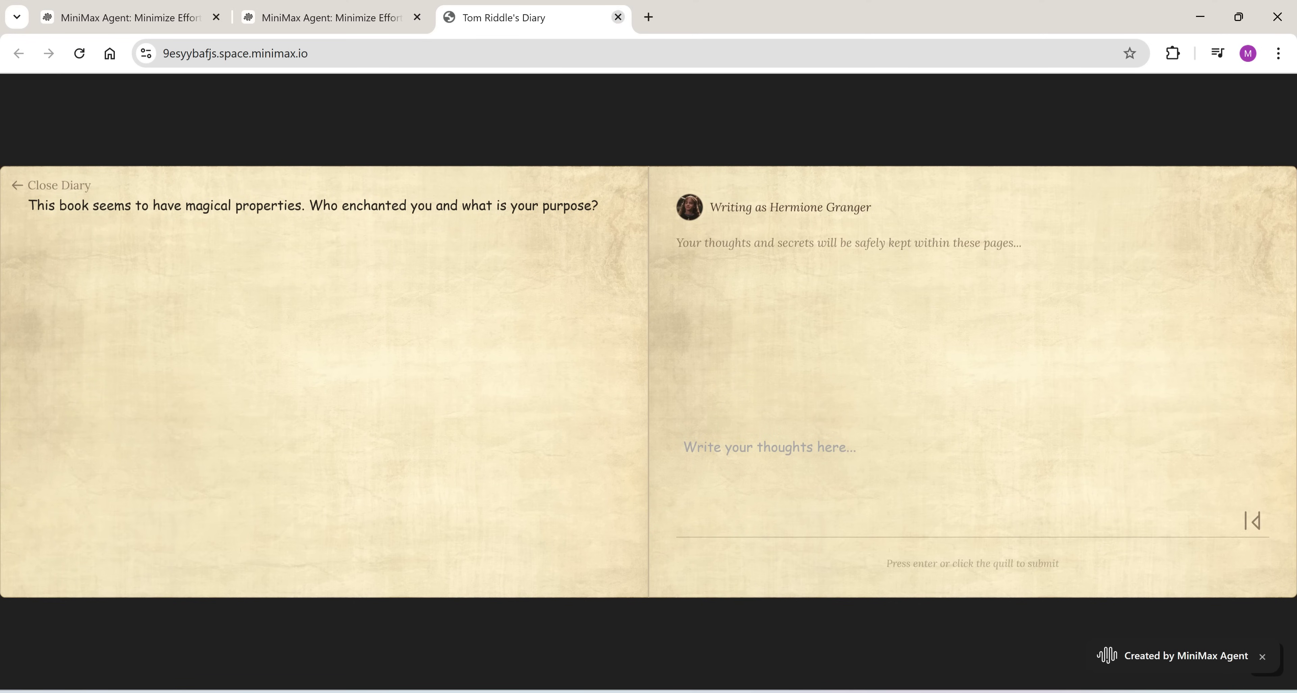
left_click(618, 17)
key("ctrl+w")
Open the Better Call Saul showcase and scroll through its live law-firm site
left_click(891, 240)
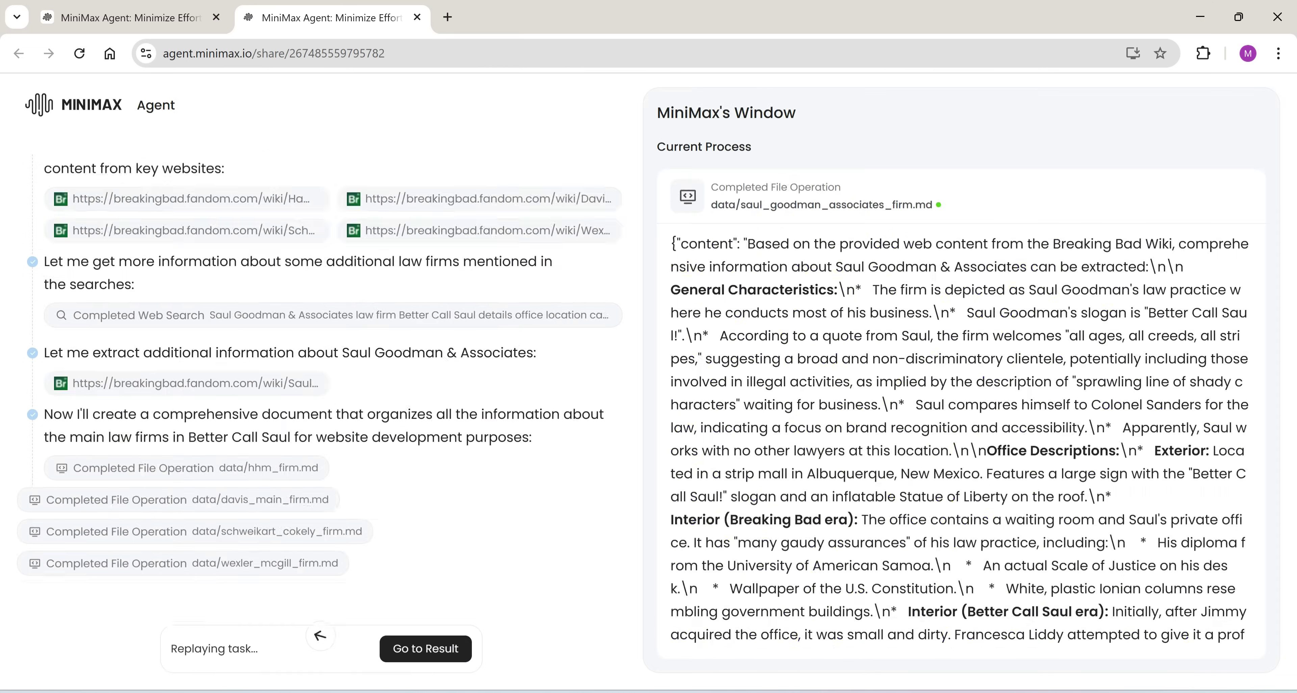
left_click(1176, 194)
scroll(642, 438, "down", 15)
scroll(642, 438, "down", 5)
scroll(642, 438, "down", 5)
scroll(642, 438, "up", 20)
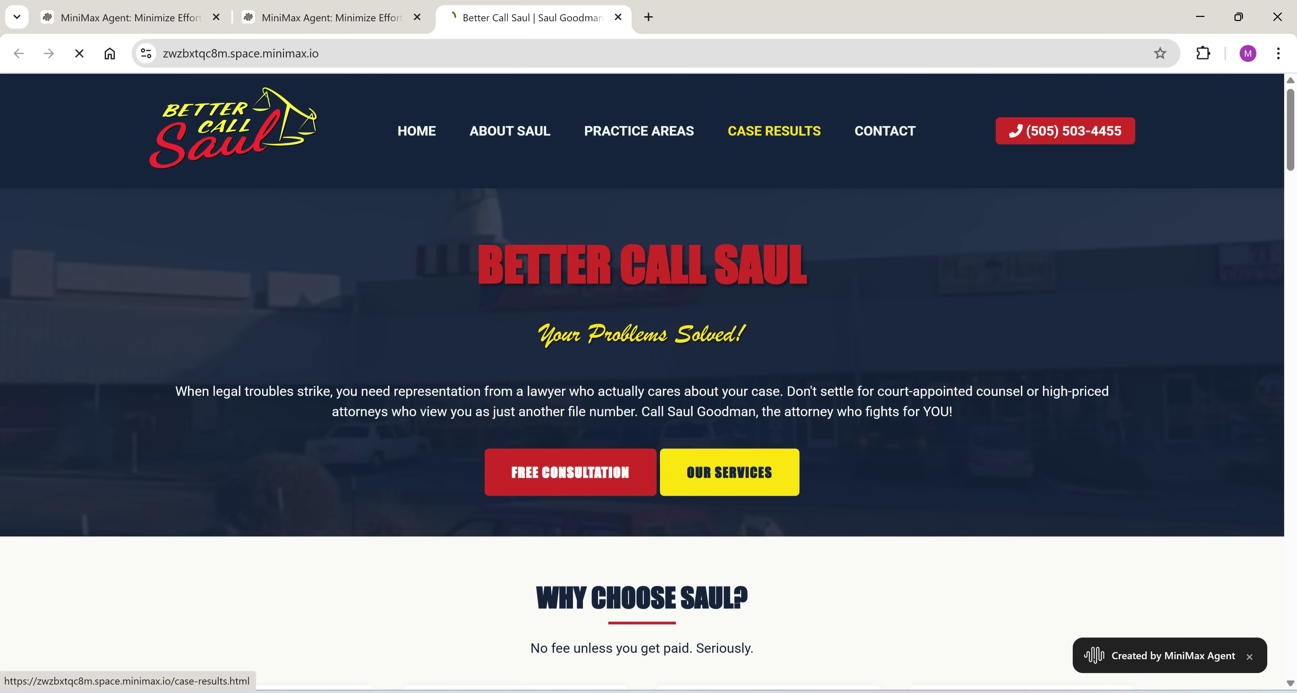
View the site's Case Results page, then close both extra tabs
left_click(773, 130)
scroll(642, 438, "down", 8)
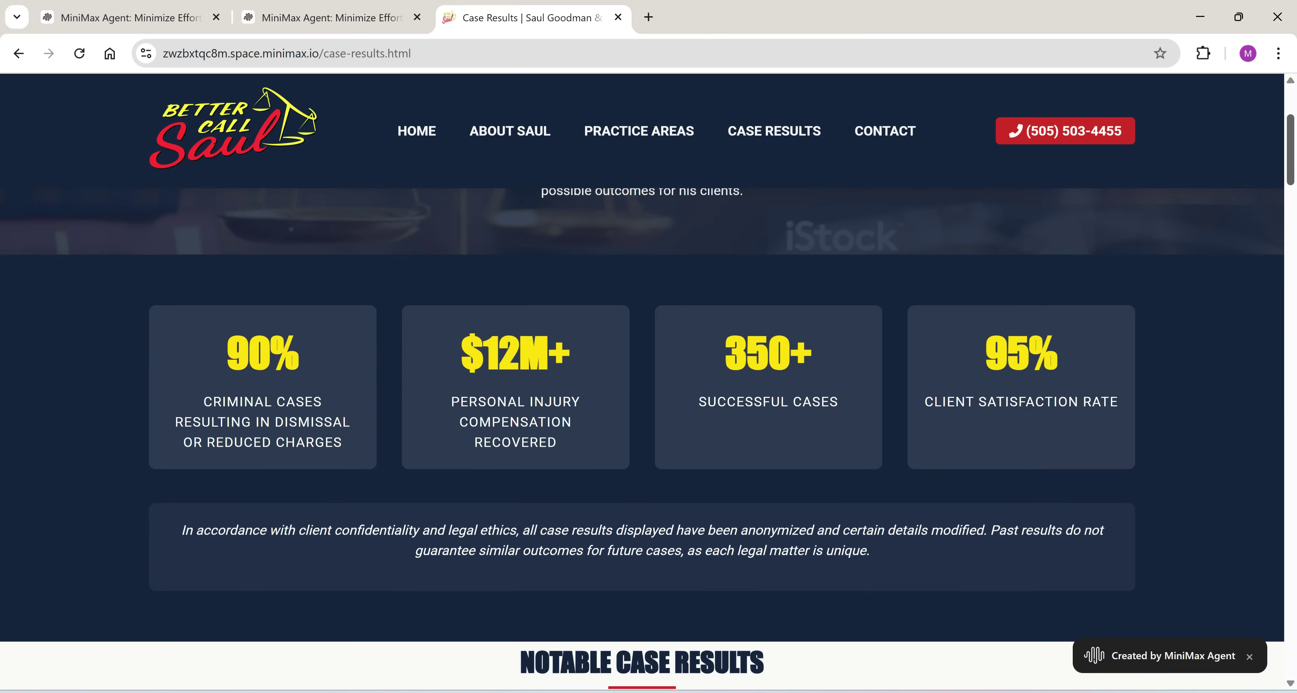
scroll(642, 438, "down", 6)
scroll(642, 437, "up", 15)
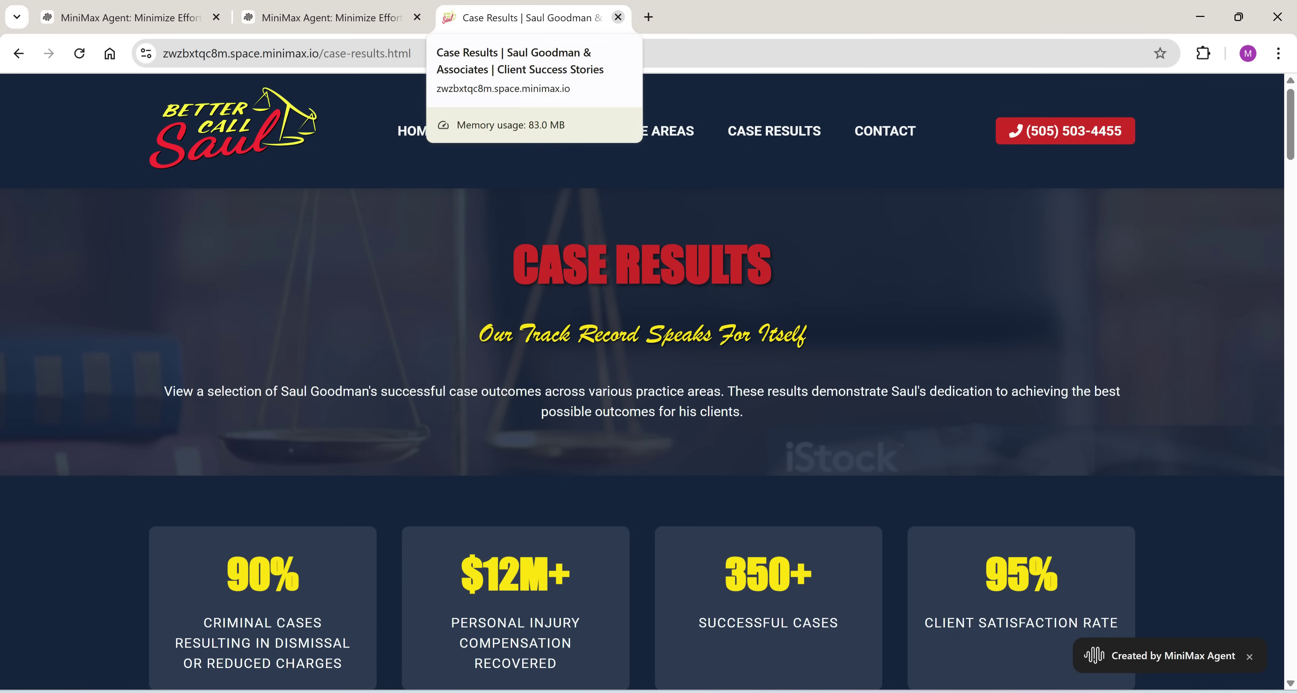
left_click(617, 17)
left_click(417, 17)
Open the Interactive Statistics showcase site and scroll its StatEdu home page
scroll(894, 239, "down", 10)
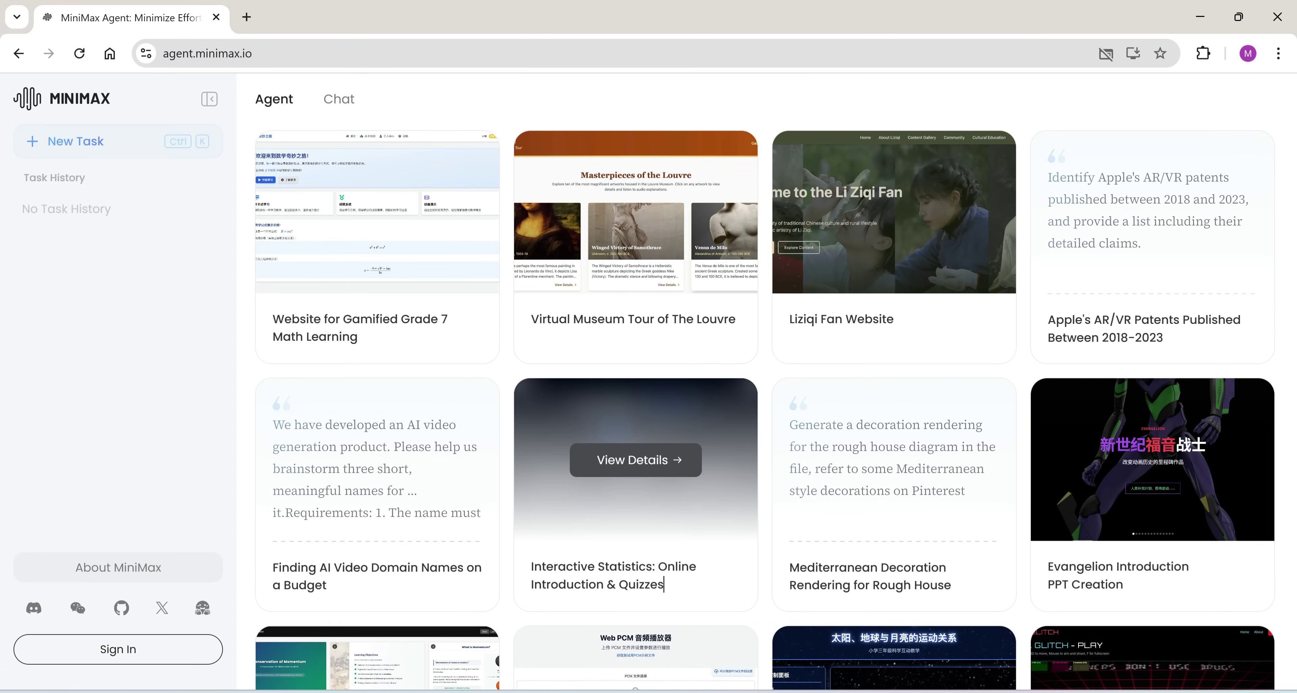
left_click(635, 460)
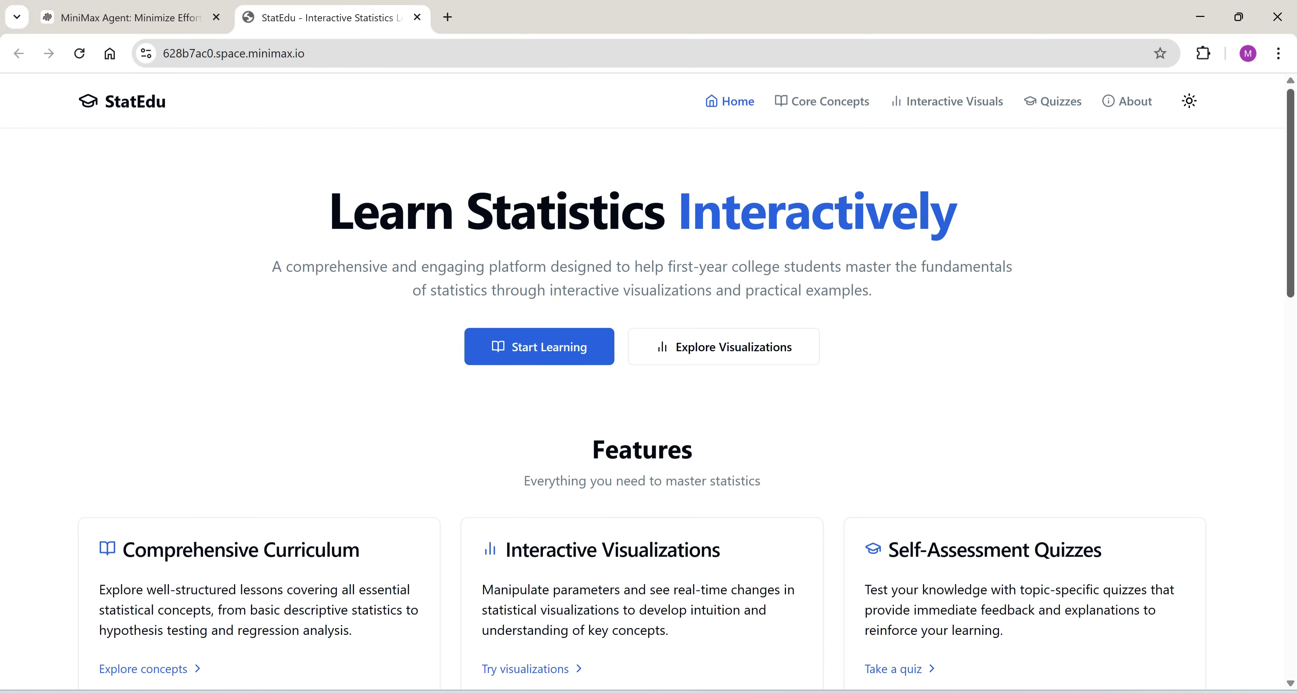
scroll(648, 388, "down", 6)
scroll(648, 388, "down", 5)
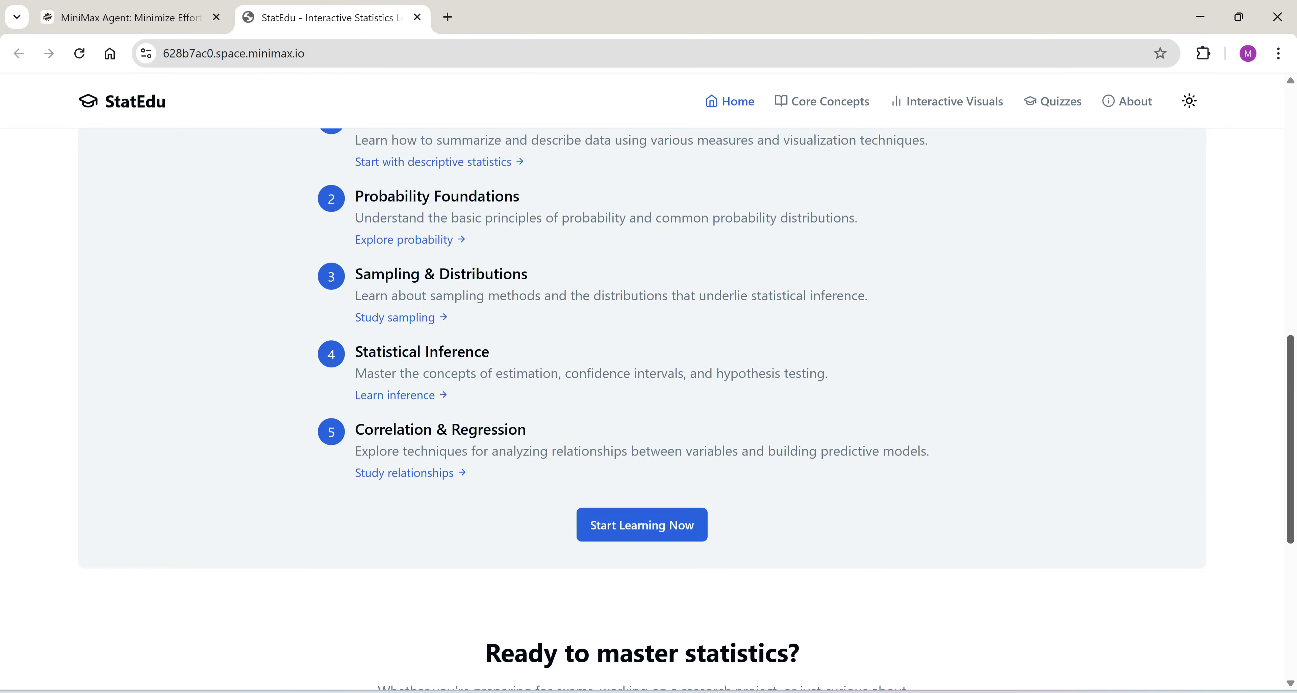
scroll(648, 388, "up", 15)
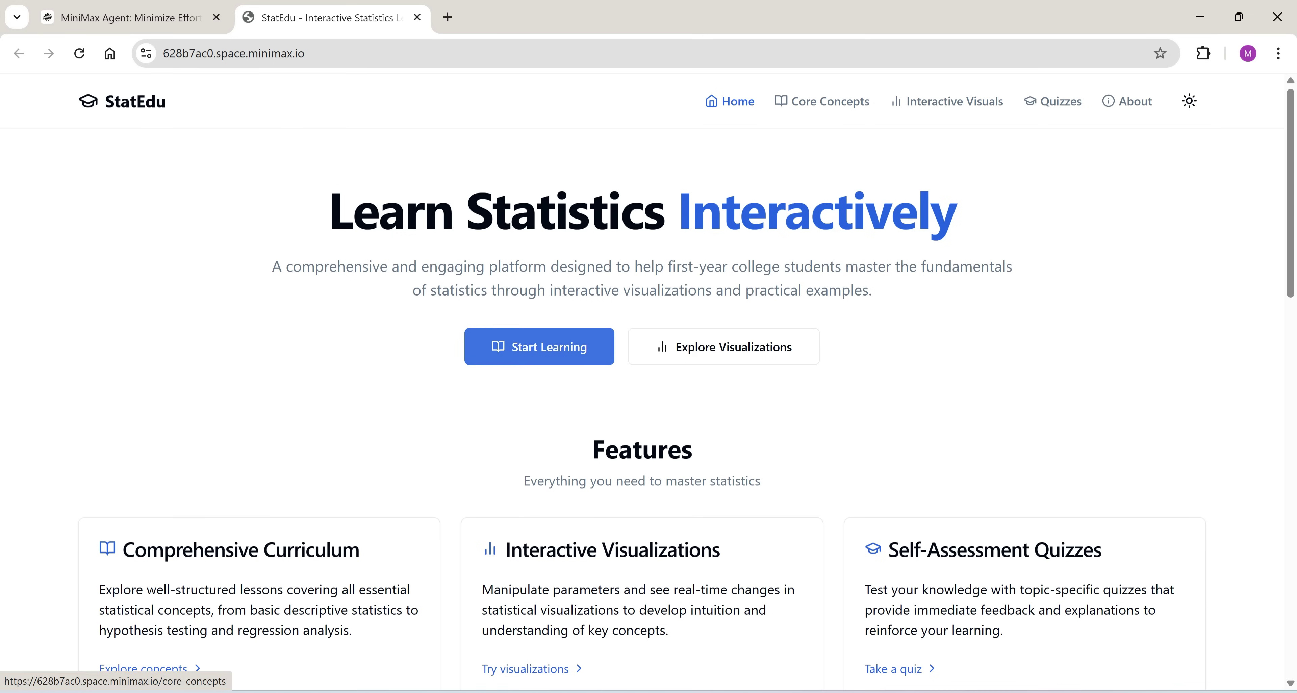
Browse StatEdu's Core Concepts page, then the Self-Assessment Quizzes page
left_click(143, 668)
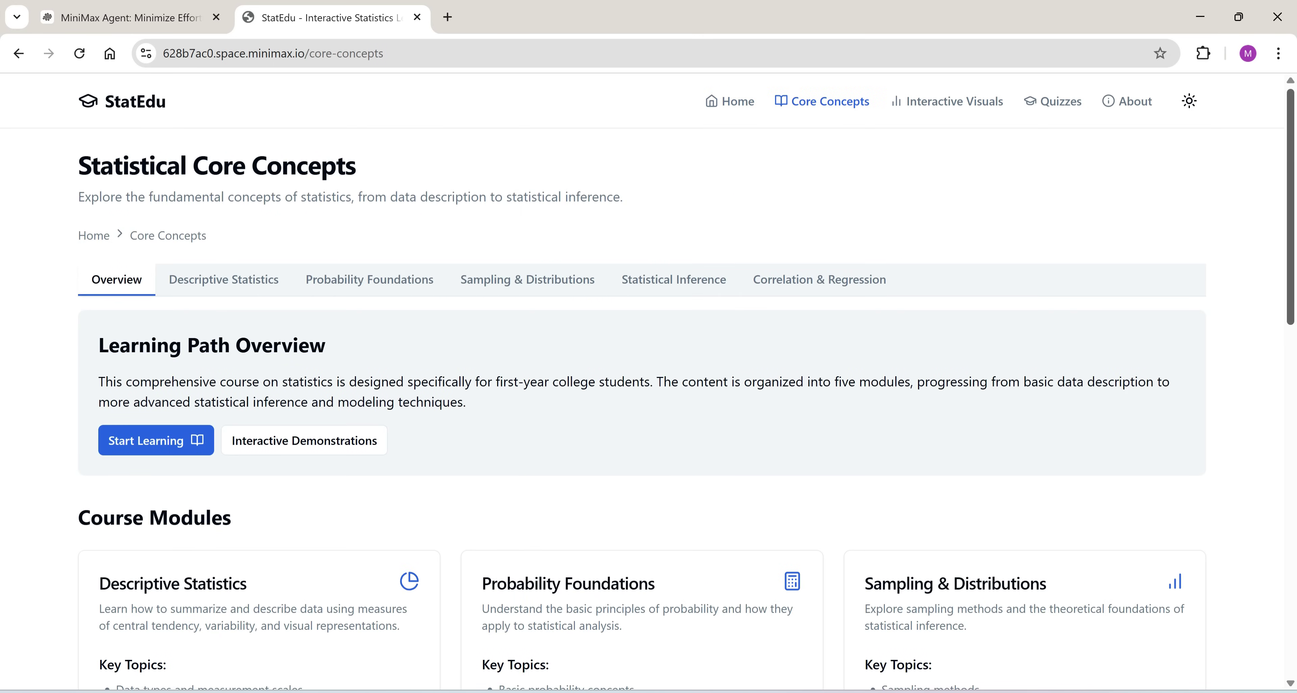
scroll(649, 387, "down", 4)
scroll(648, 388, "down", 3)
scroll(648, 387, "down", 3)
scroll(648, 388, "up", 11)
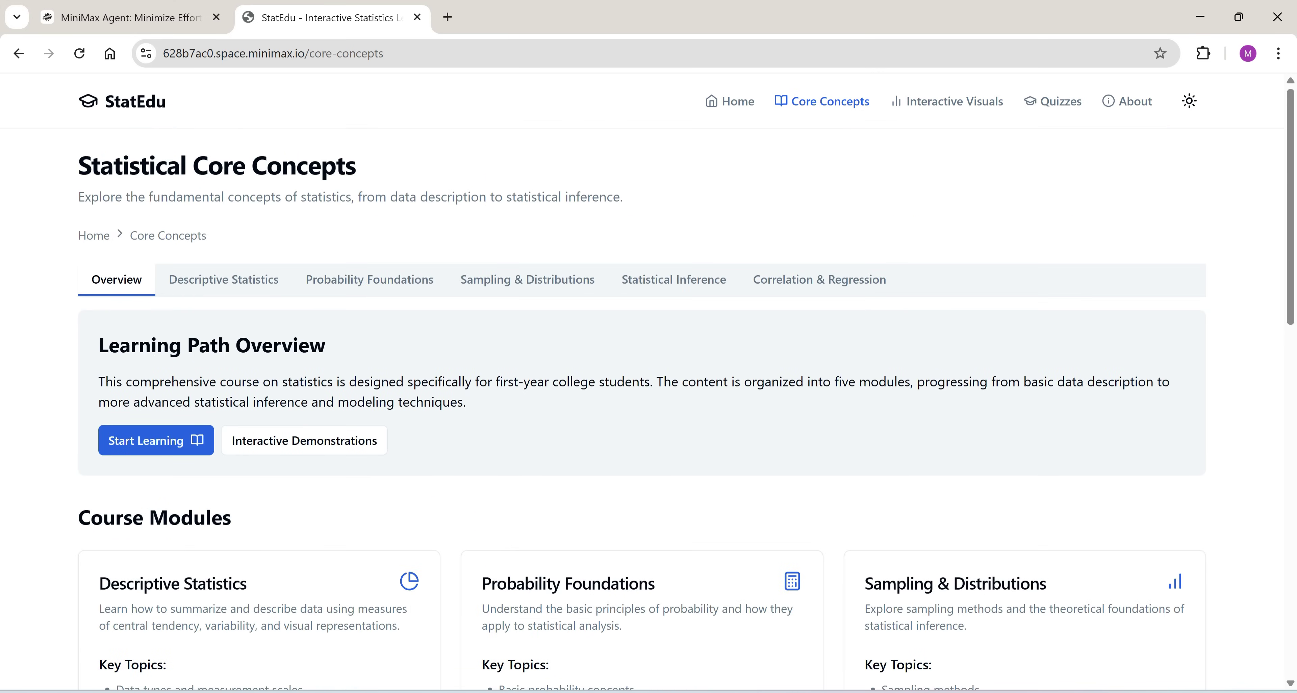
left_click(1054, 101)
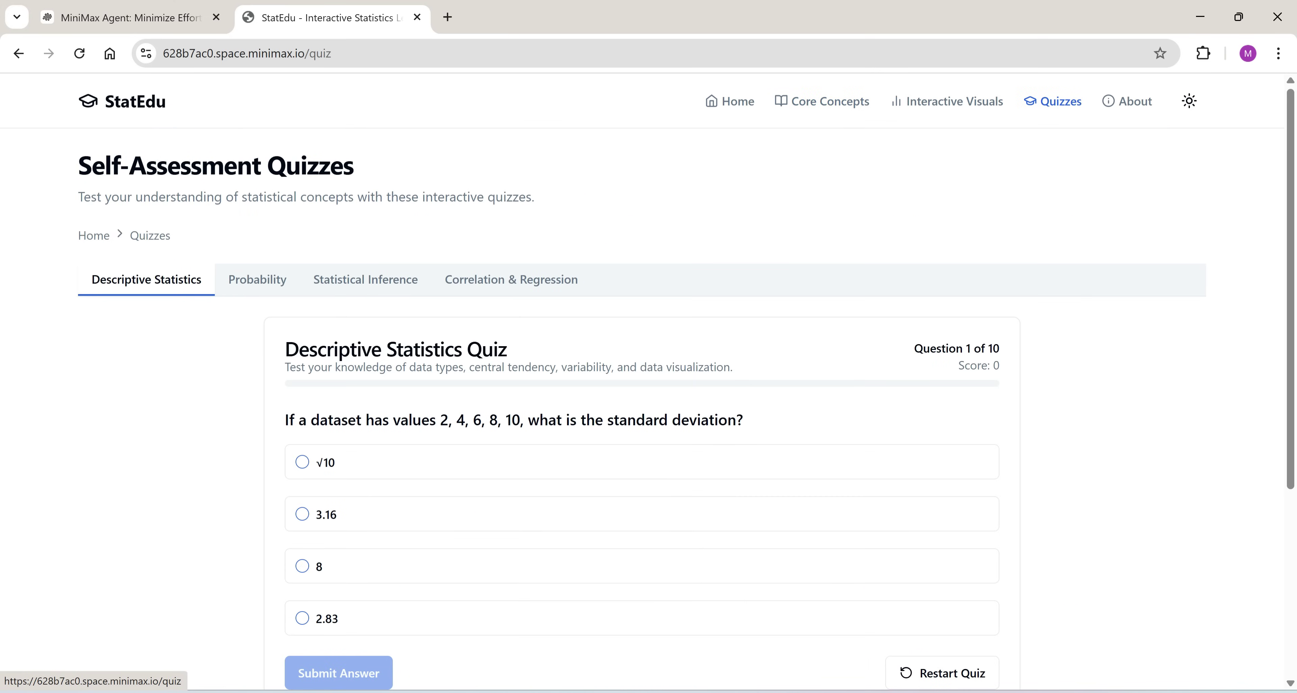
scroll(648, 388, "down", 2)
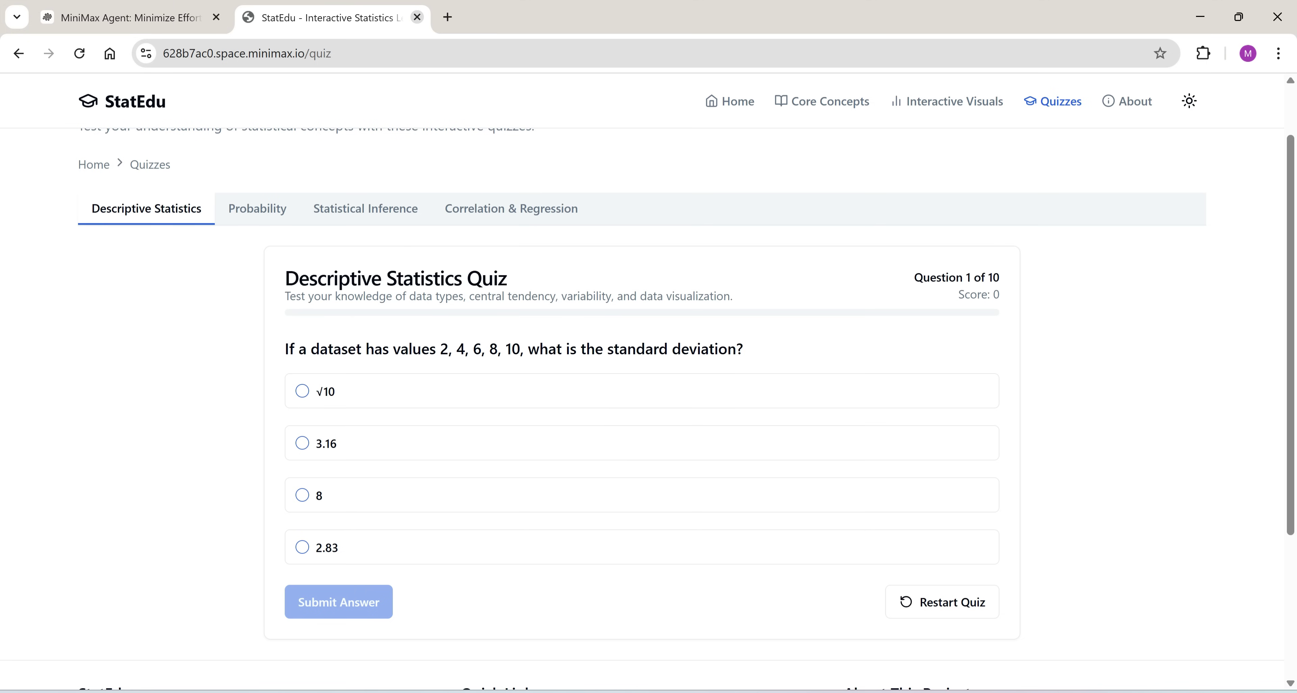
View StatEdu's Interactive Visuals page, then start an Easy Maze Runner game
left_click(946, 101)
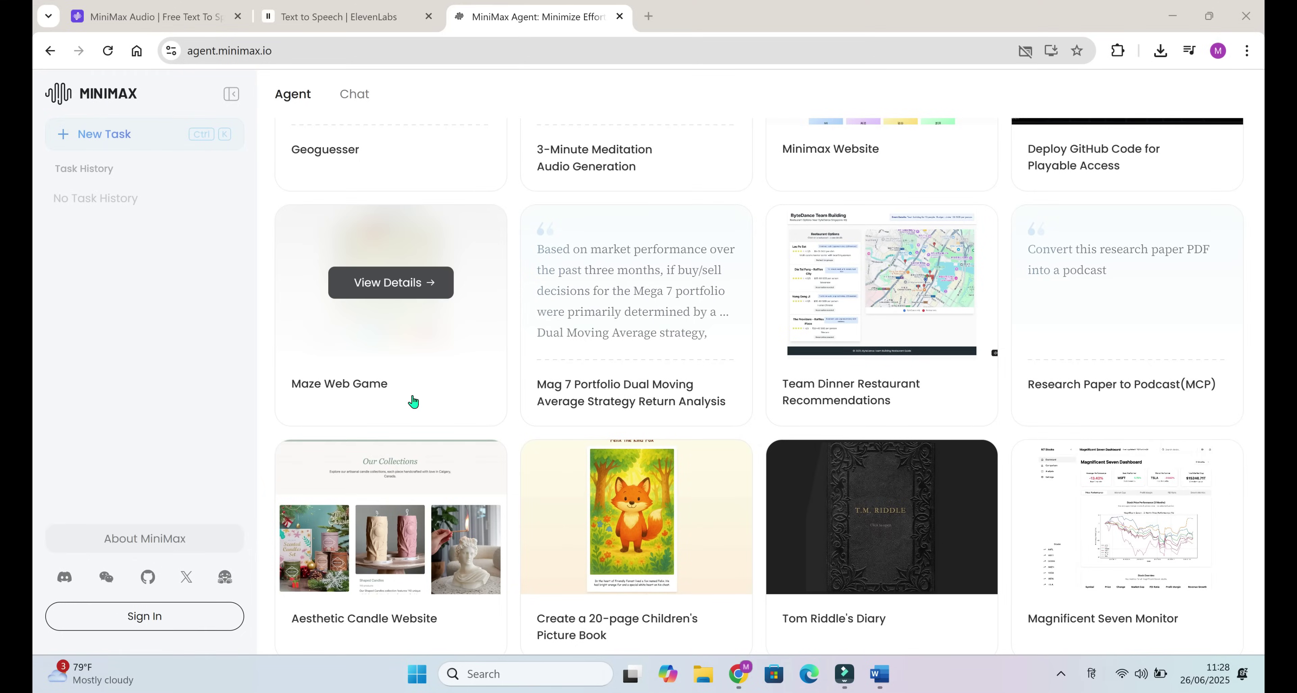
left_click(413, 402)
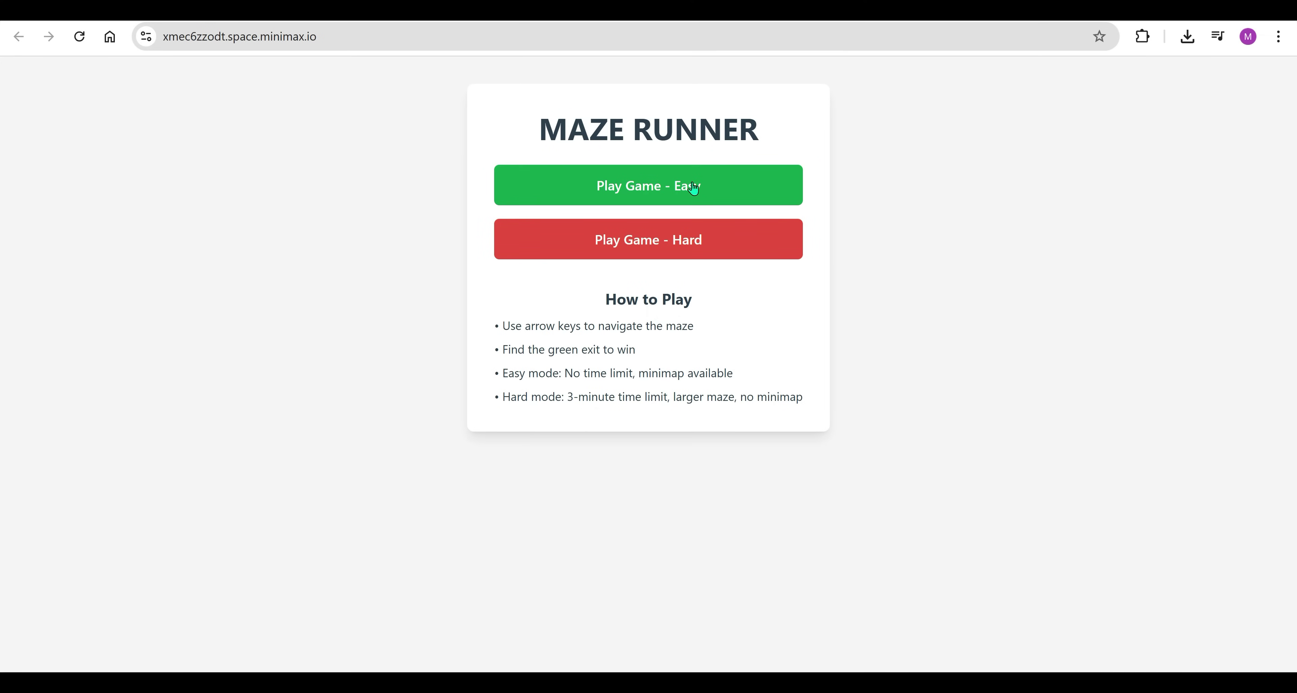
left_click(693, 189)
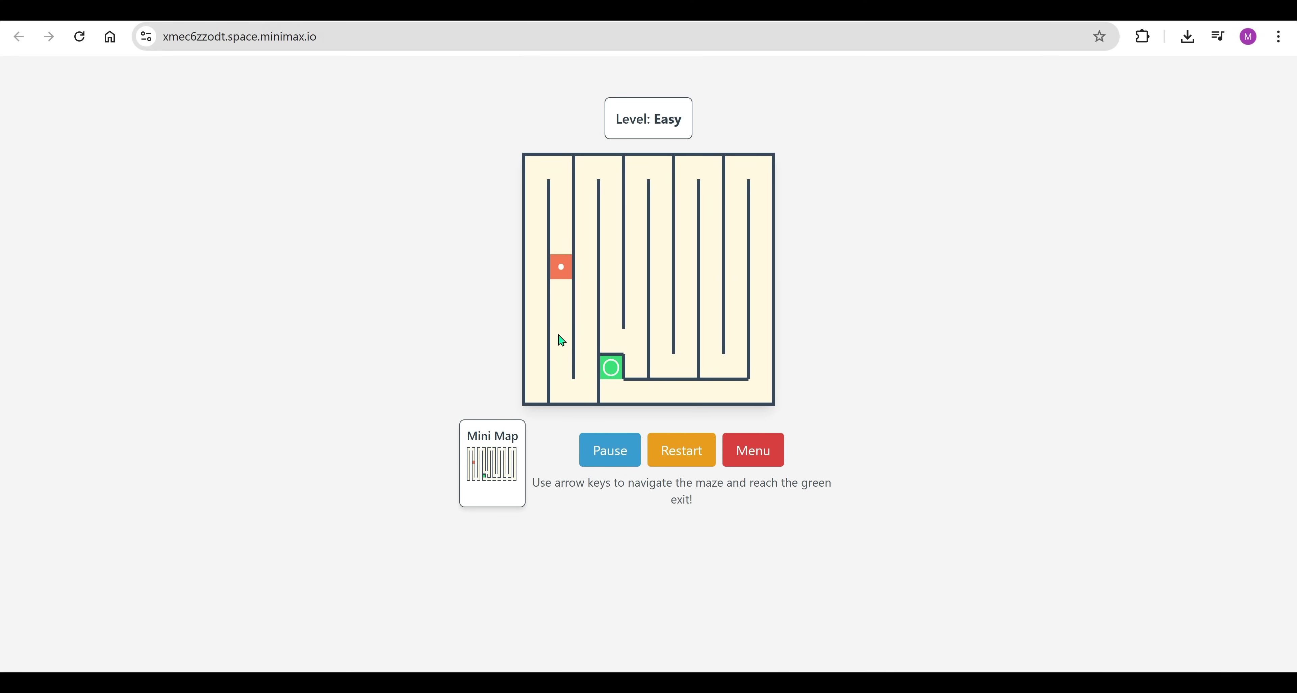
Steer the orange player through the maze corridors down to the bottom row with the arrow keys
key("Down")
key("Right")
key("Up")
key("Right")
key("Down")
key("Down")
key("Down")
key("Down")
key("Down")
key("Down")
key("Down")
key("Right")
key("Up")
key("Up")
key("Up")
key("Up")
key("Up")
key("Up")
key("Up")
key("Right")
key("Down")
key("Down")
key("Down")
key("Down")
key("Down")
key("Down")
key("Down")
key("Down")
key("Right")
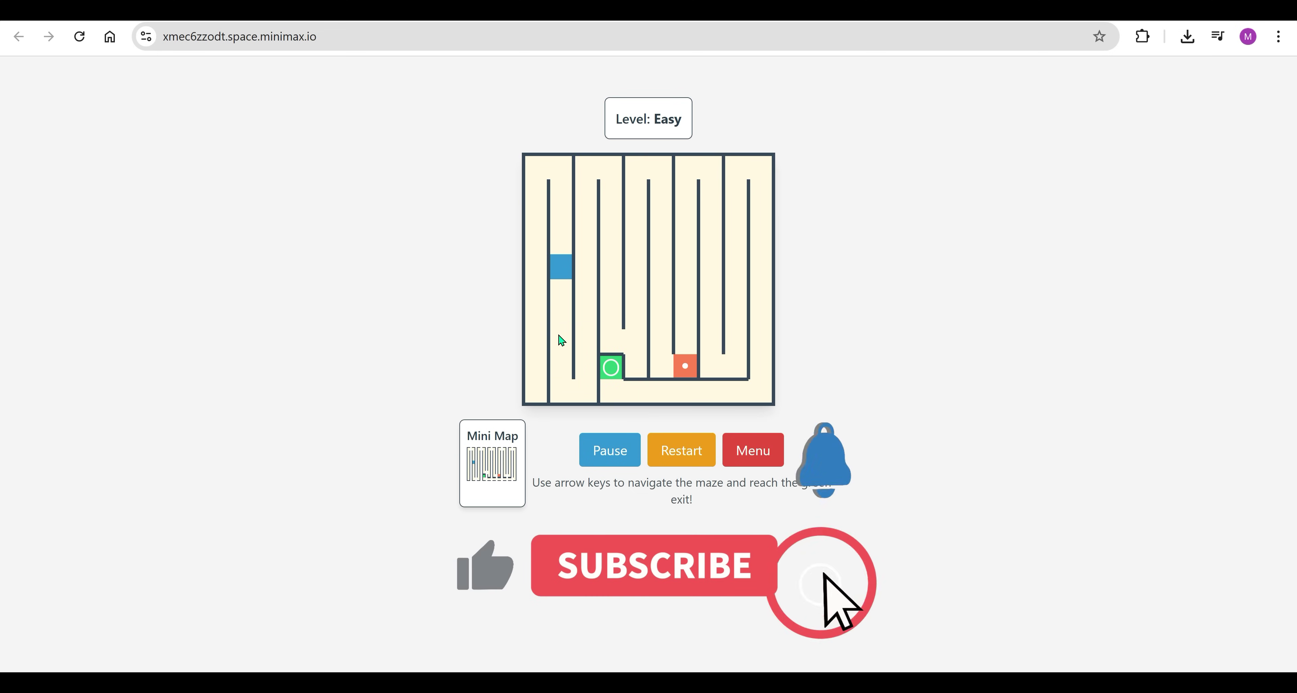
key("Right")
key("Right")
key("Down")
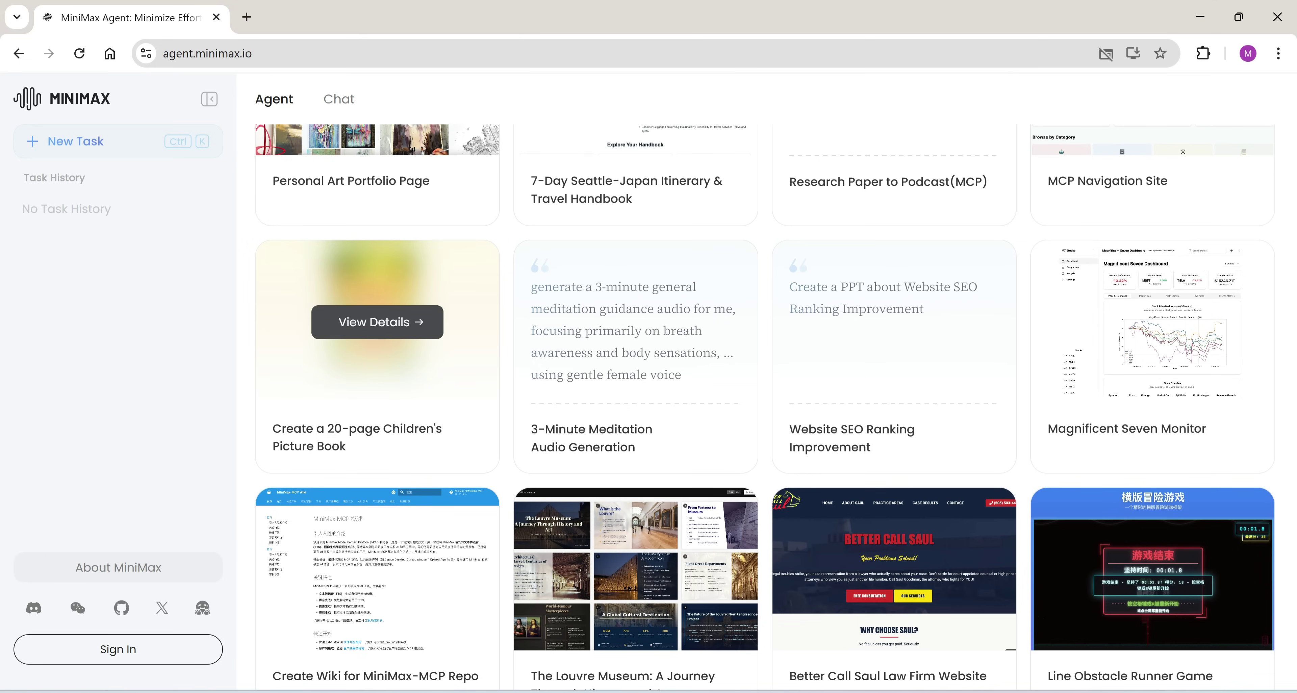
left_click(378, 322)
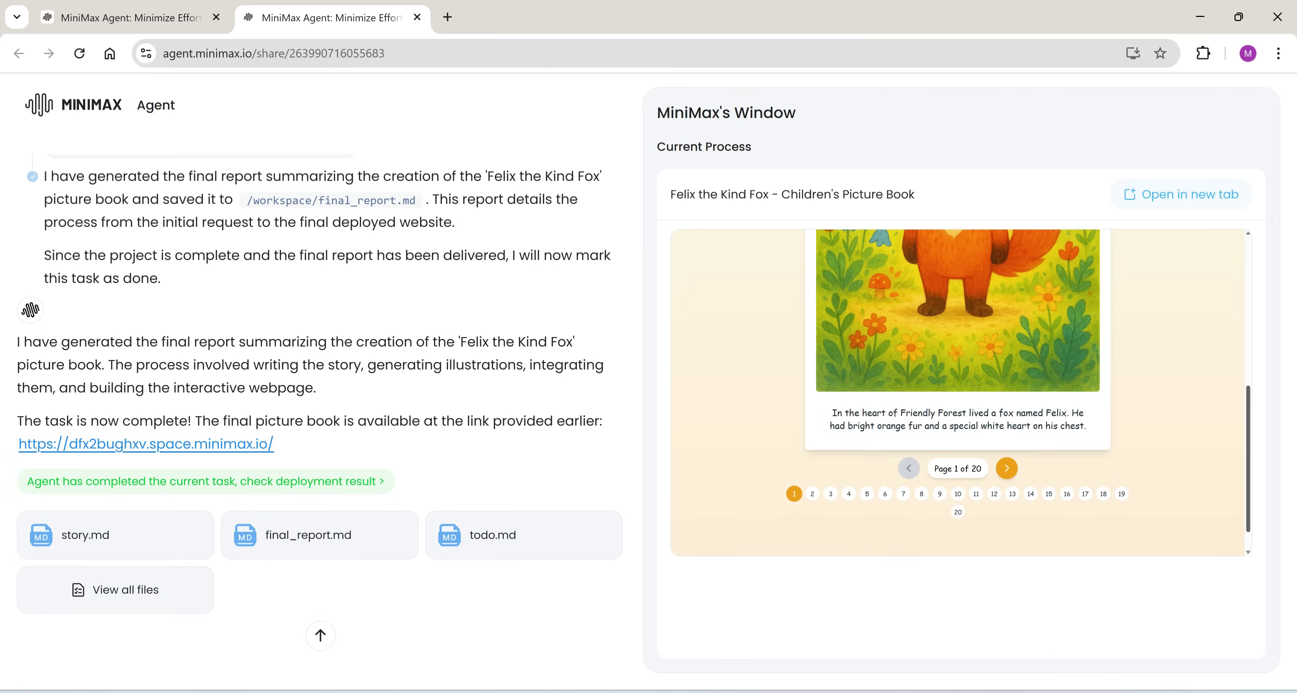
left_click(1190, 194)
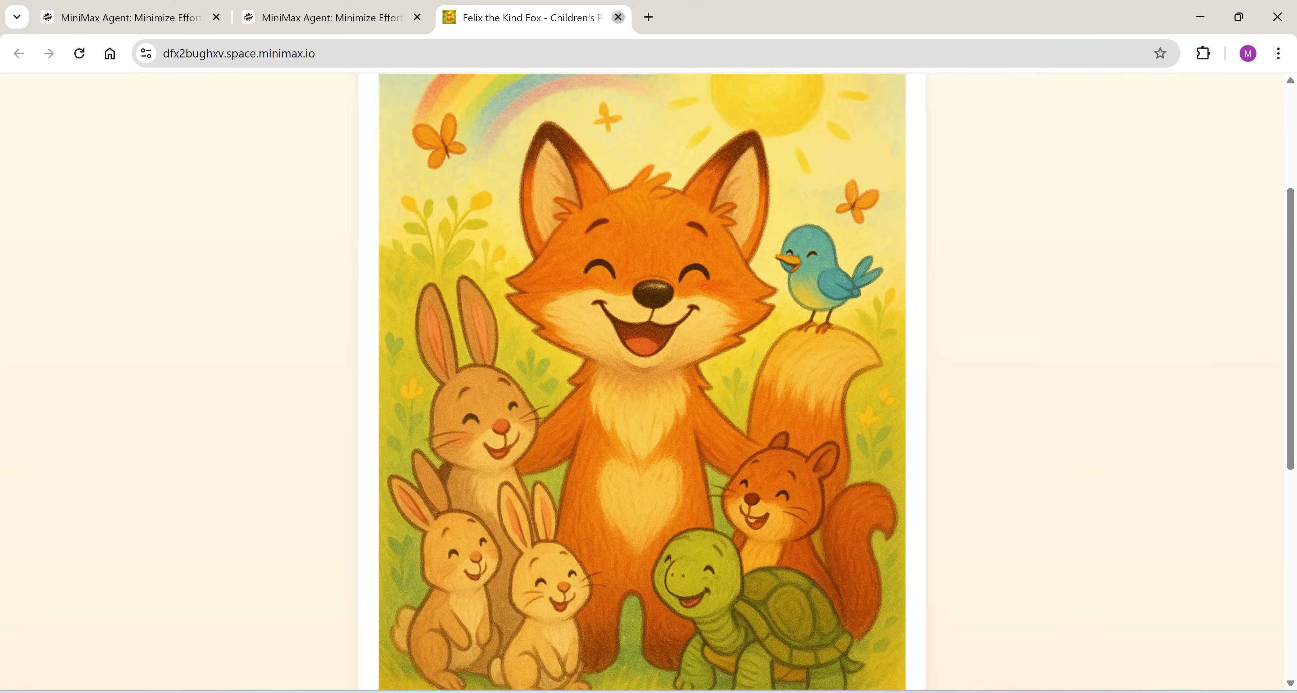
left_click(618, 18)
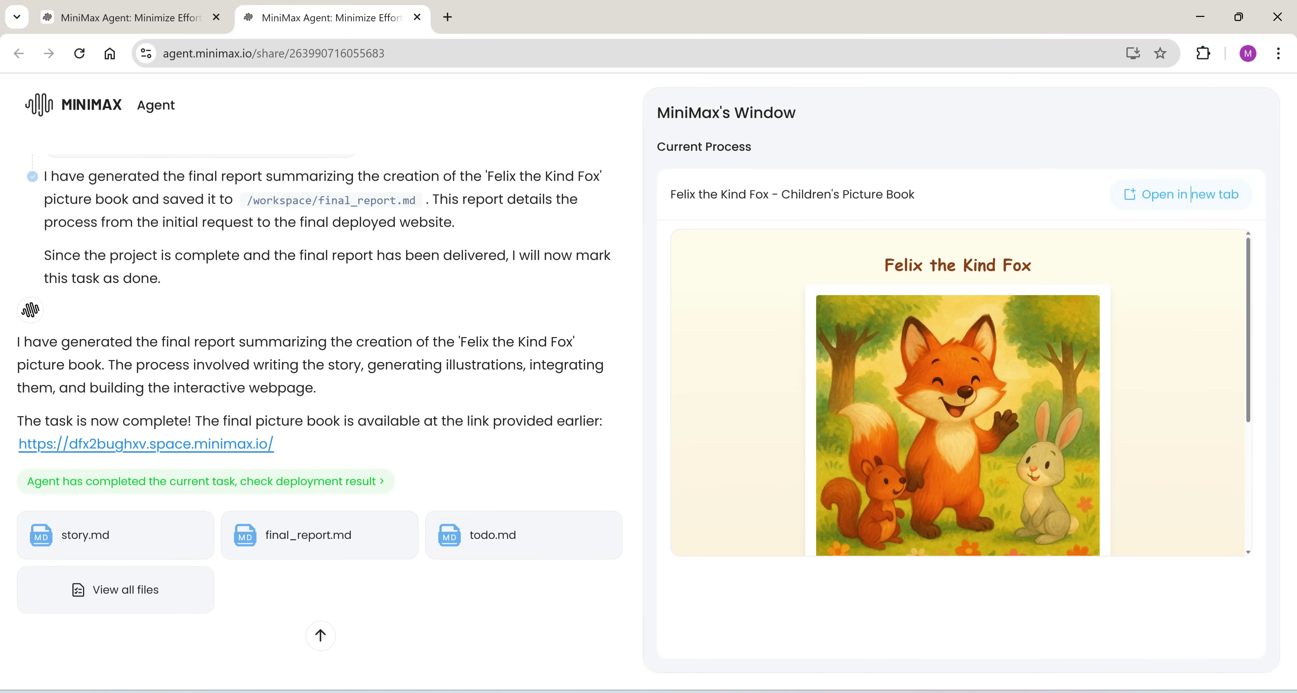
left_click(417, 17)
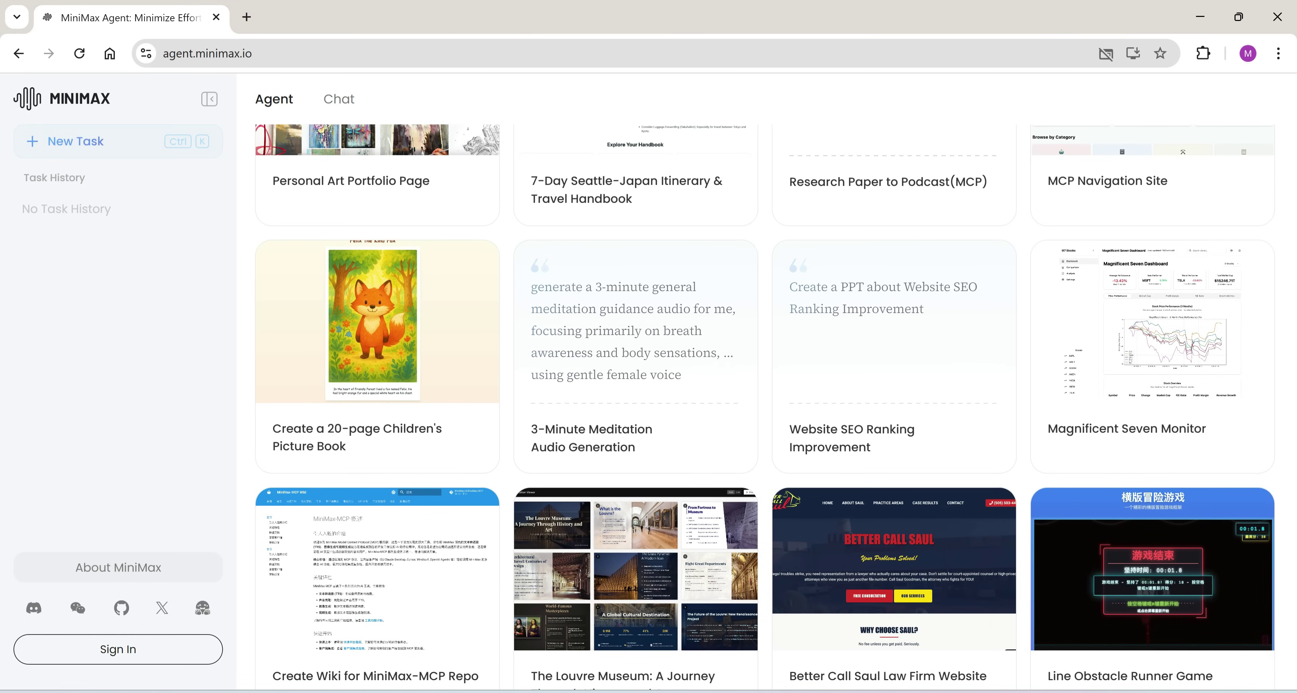
Scroll back up to the top of the MiniMax Agent home page
scroll(765, 403, "up", 10)
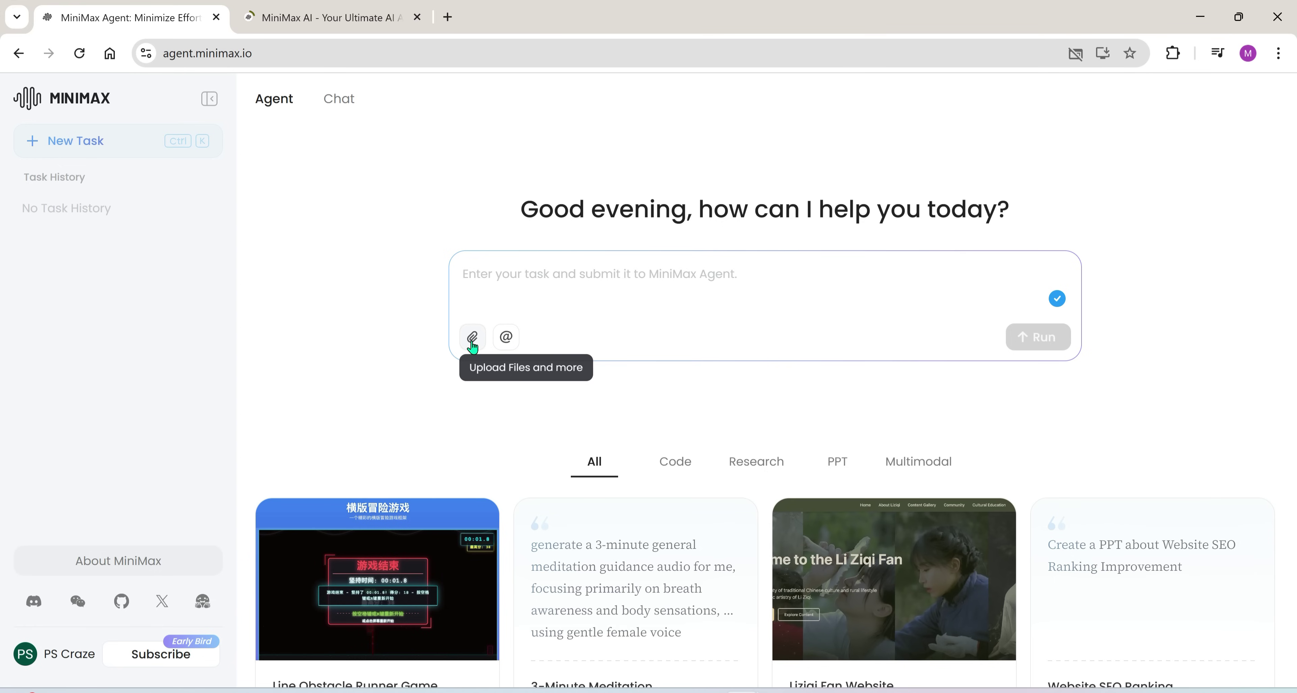
Browse the MCP Market add-on services from the @ mention list, then close the catalogue
left_click(507, 341)
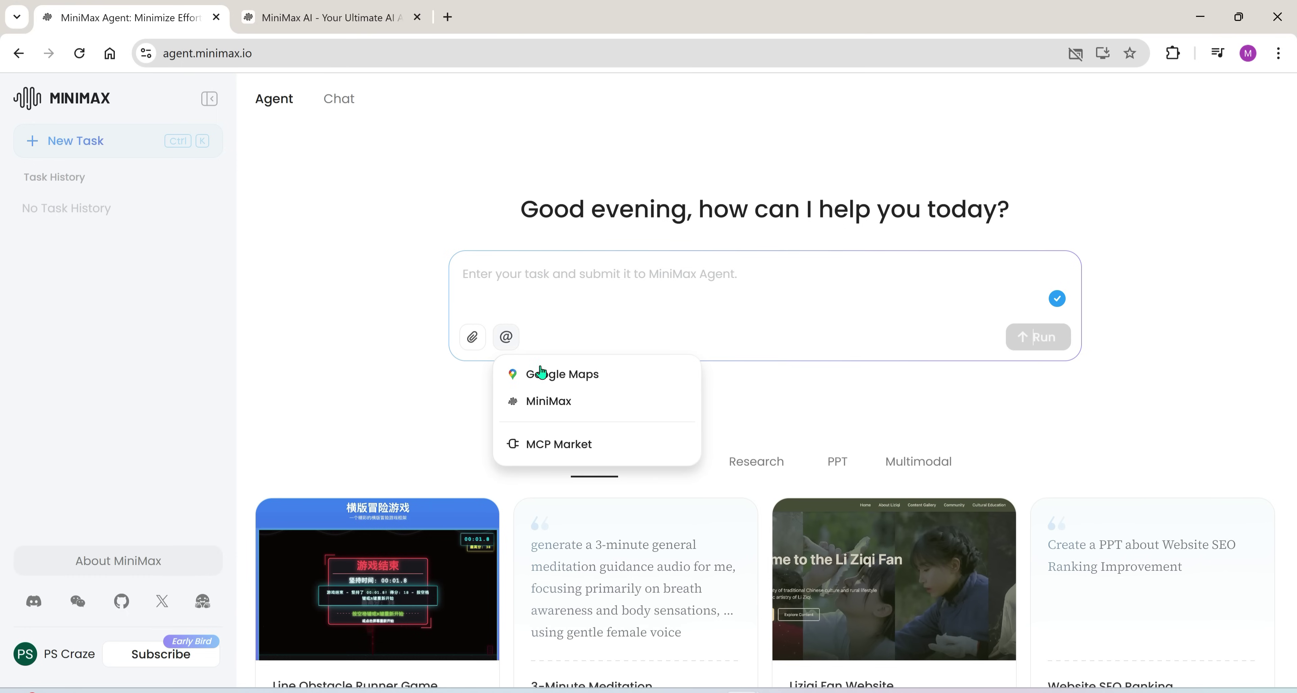
left_click(557, 446)
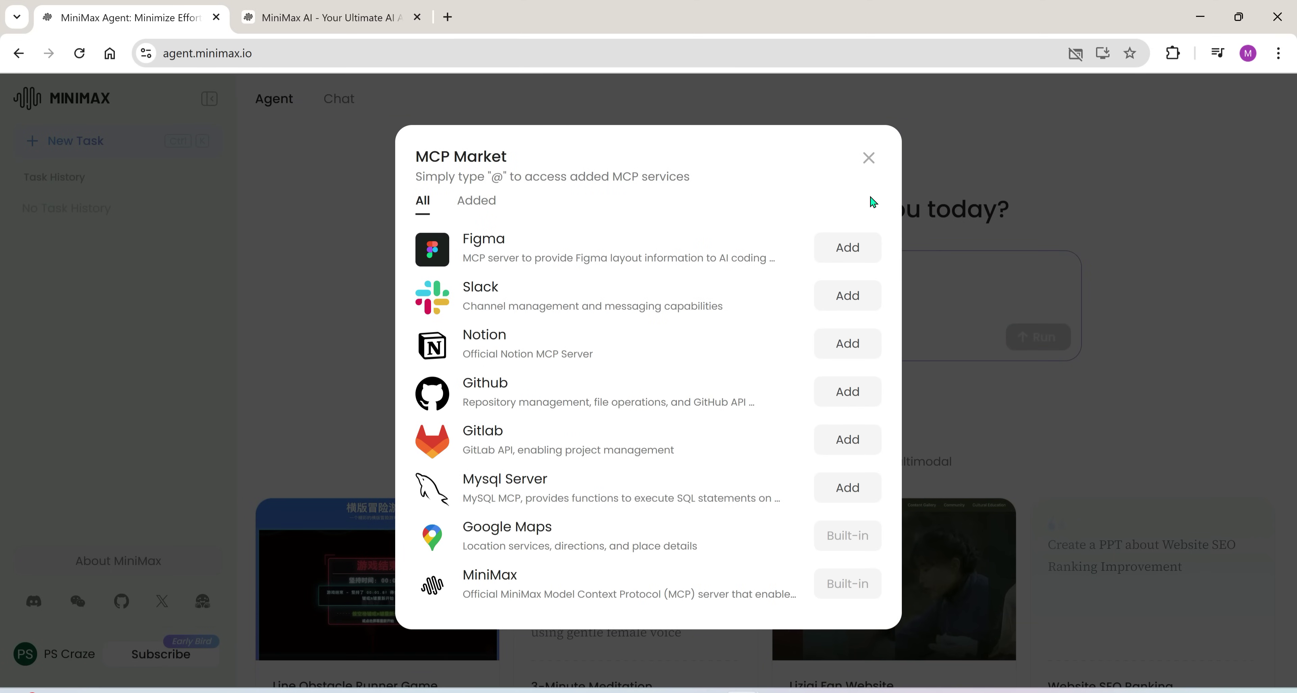
left_click(868, 158)
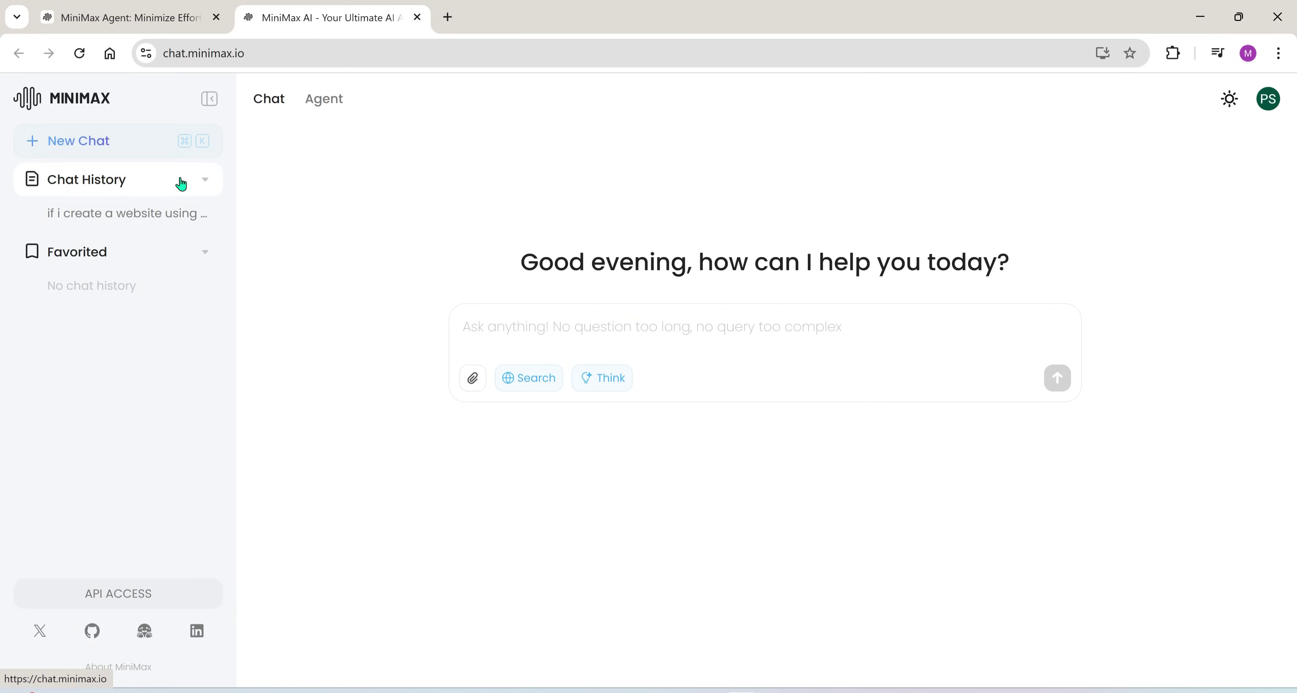
Reread the earlier website chat's prompt-structuring answer, then bring up the Word prompt document
left_click(173, 212)
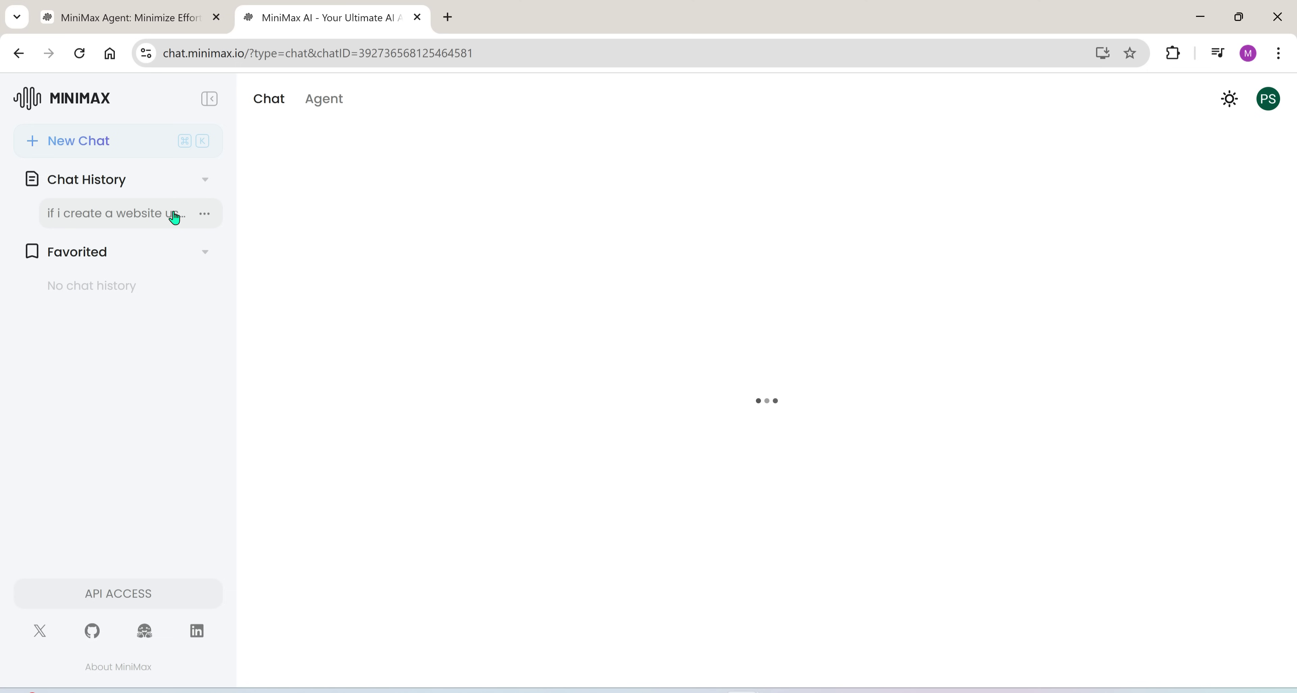
double_click(175, 214)
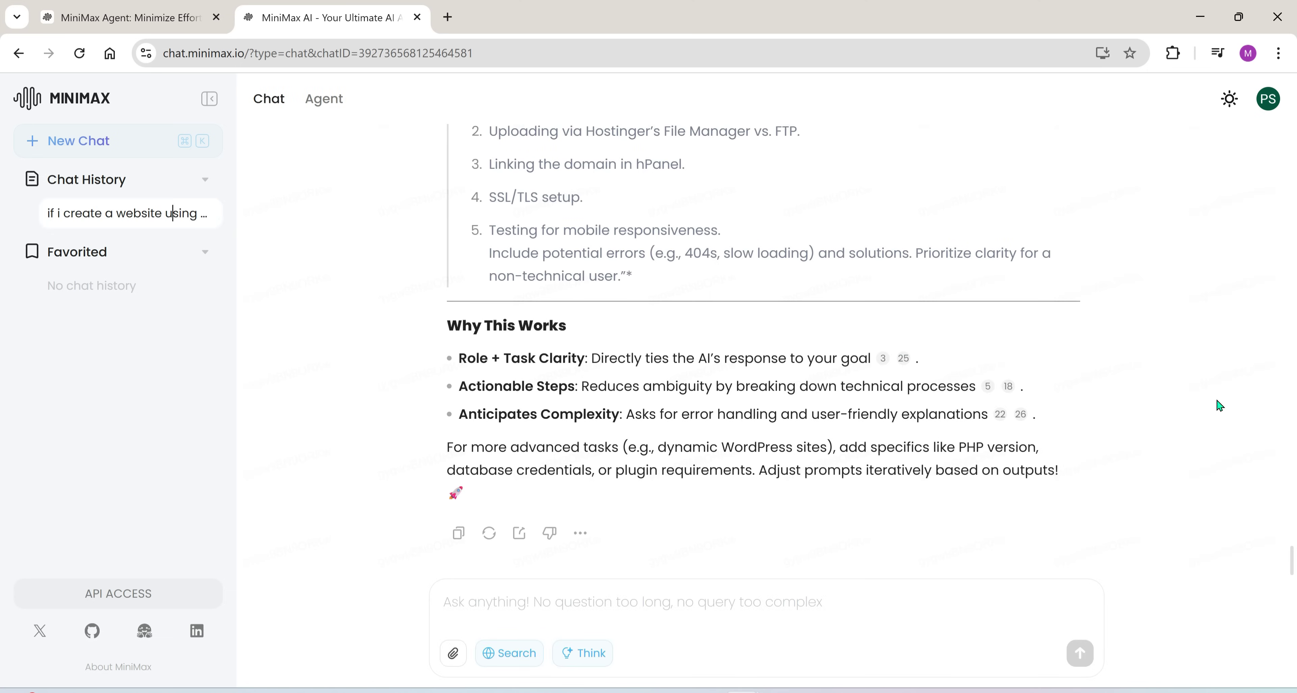
scroll(938, 541, "up", 6)
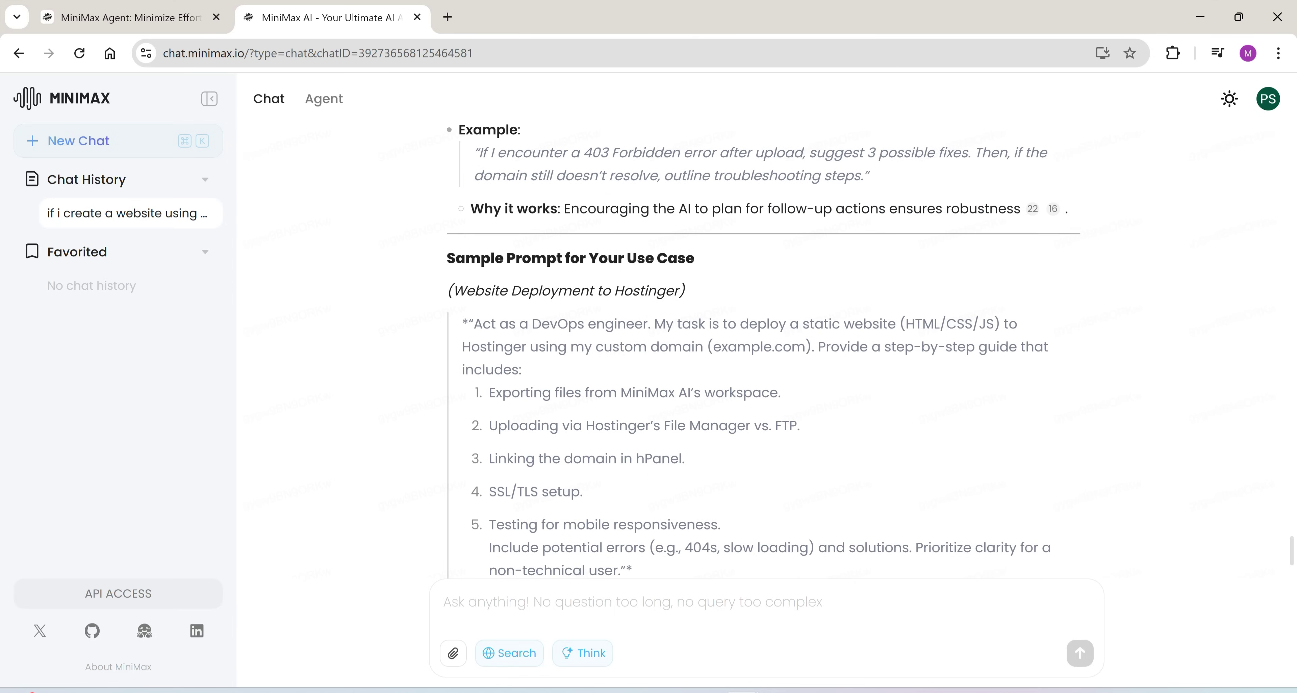
scroll(762, 353, "up", 10)
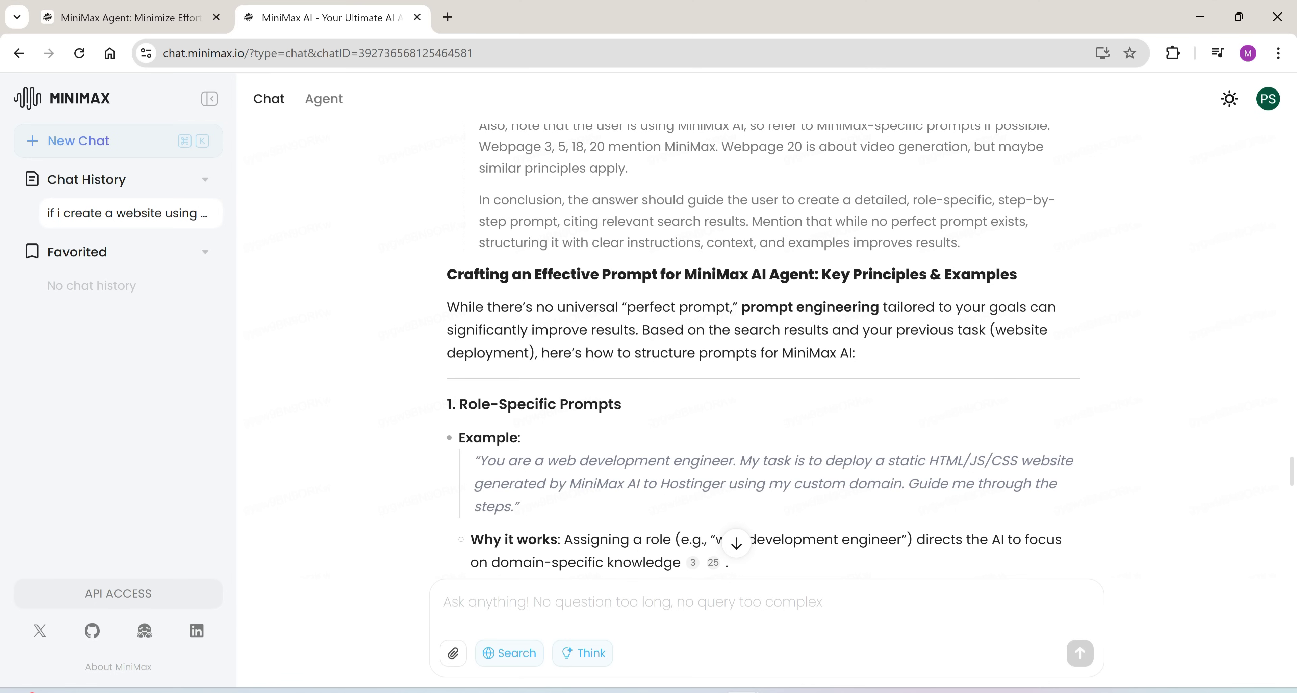
scroll(755, 353, "up", 8)
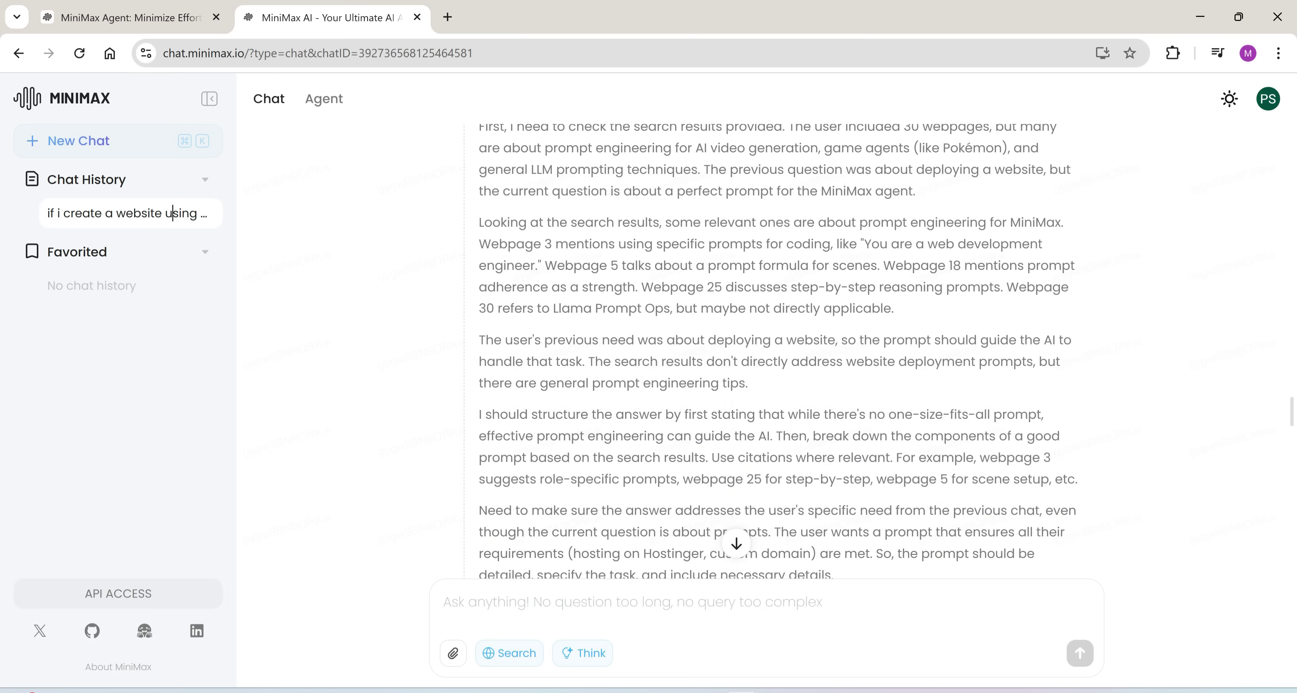
scroll(922, 365, "up", 5)
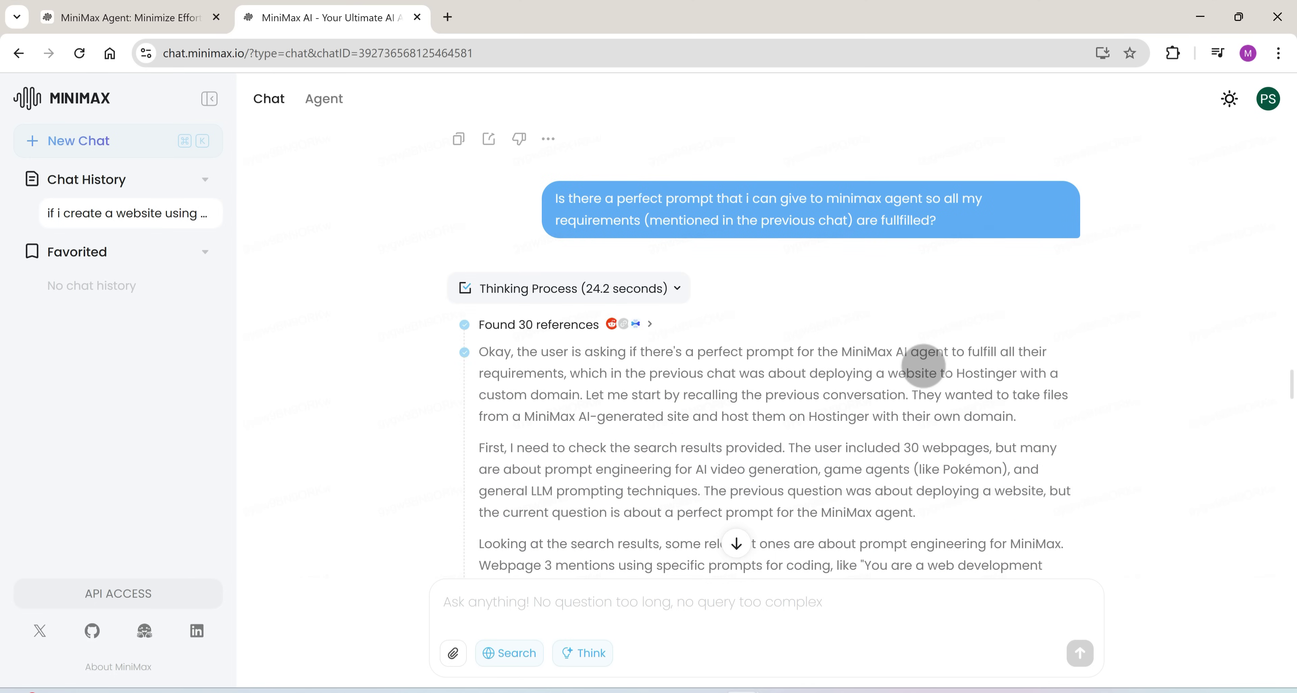
scroll(922, 365, "down", 2)
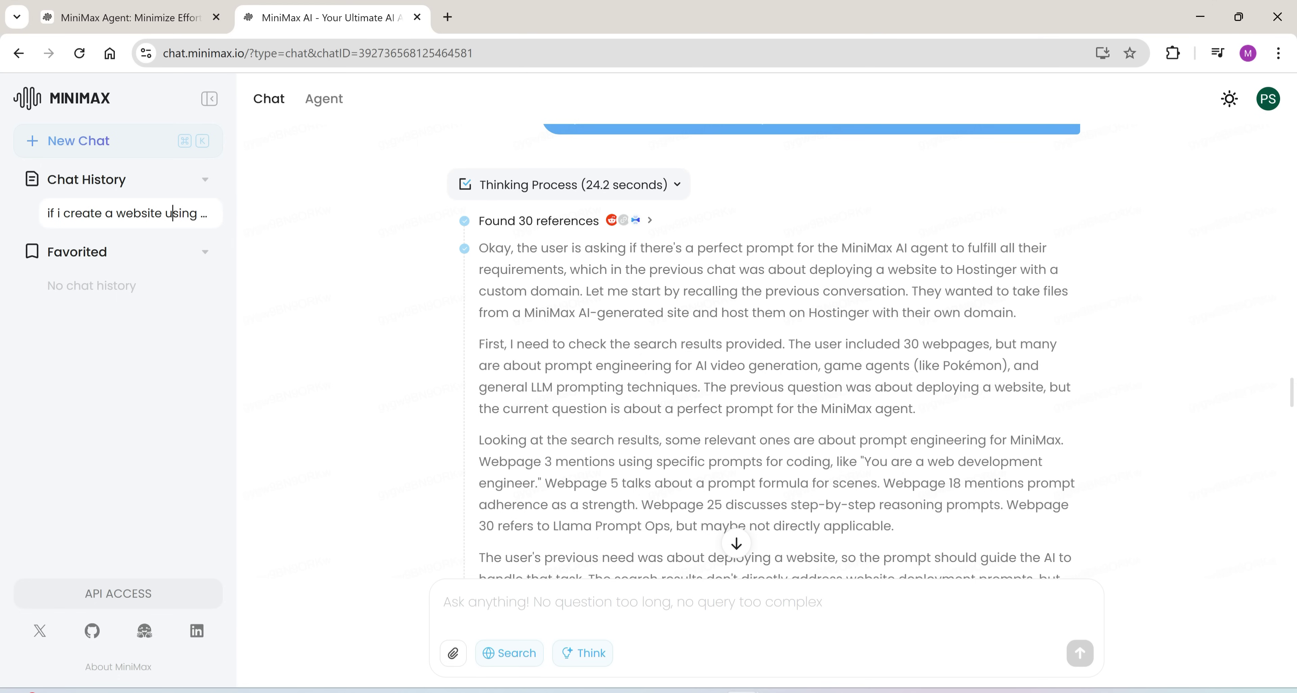
scroll(1191, 323, "up", 1)
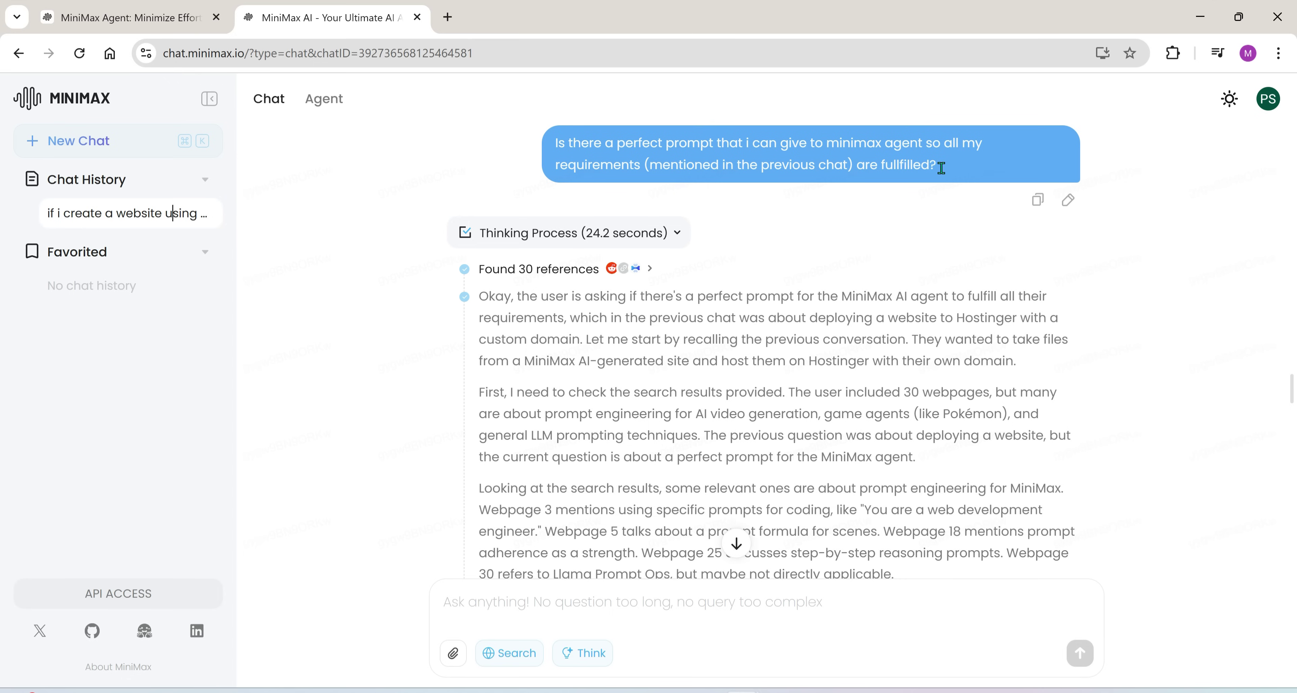
scroll(755, 352, "down", 15)
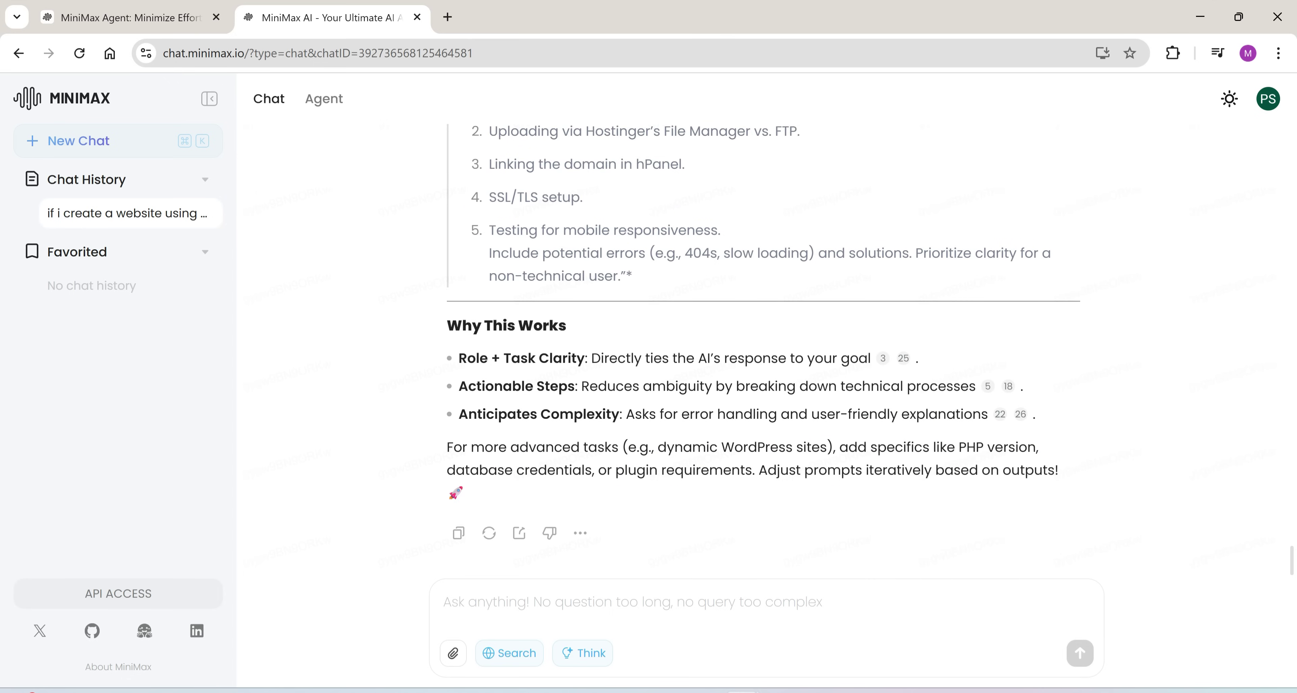
key("alt+Tab")
scroll(1292, 605, "up", 12)
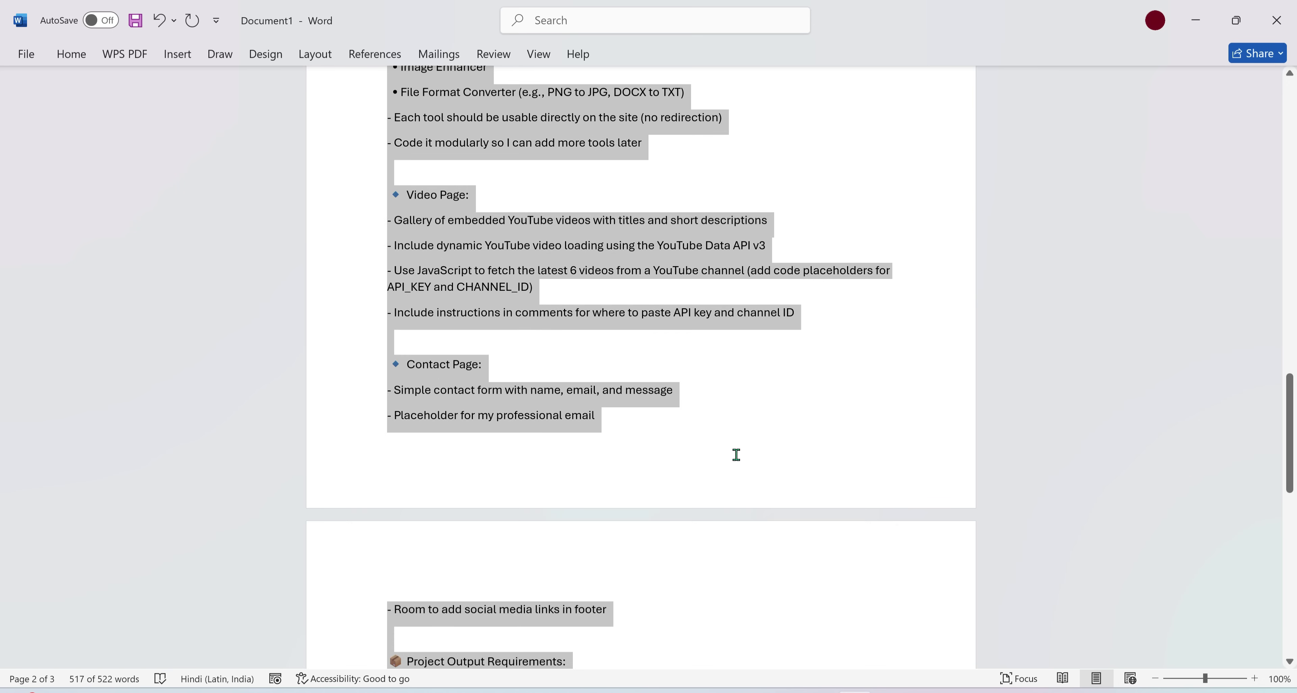
Paste the drafted Tech2AI website prompt into the Agent task box and run it
left_click(1195, 20)
left_click(104, 25)
key("ctrl+v")
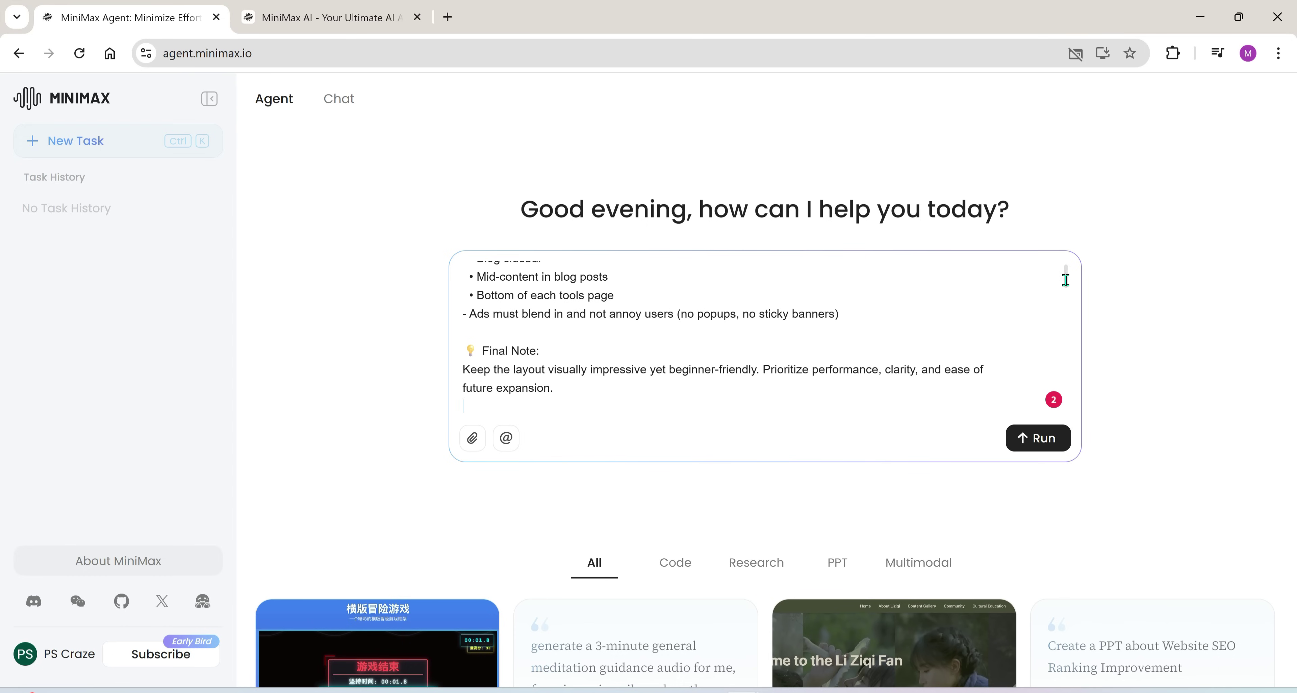
scroll(1066, 279, "up", 15)
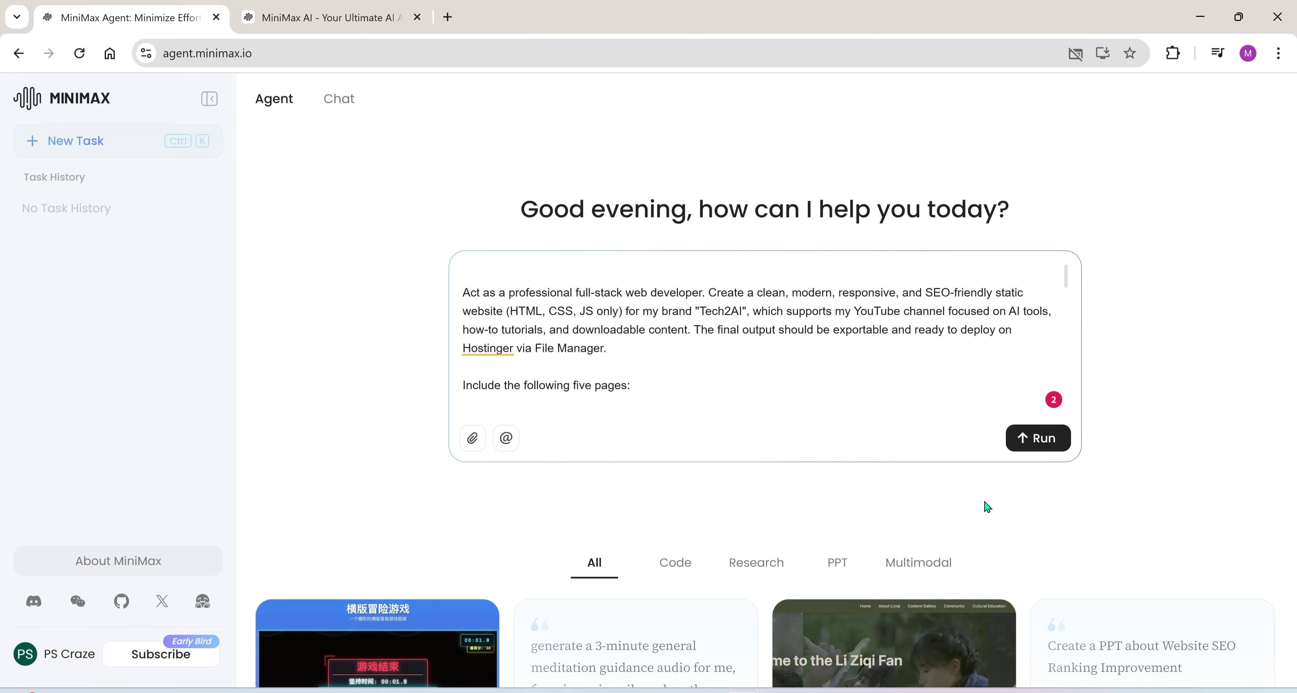
left_click(1054, 444)
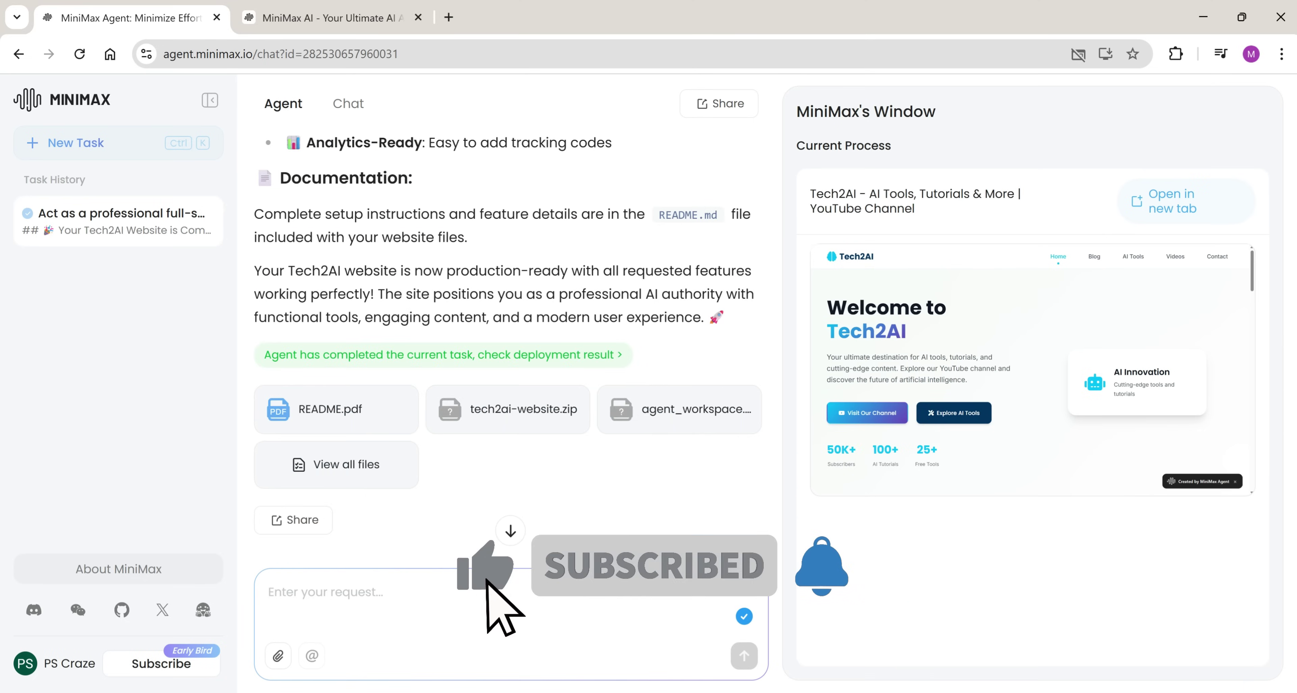
Scroll through the finished task's output and the deployed site preview
scroll(483, 602, "down", 1)
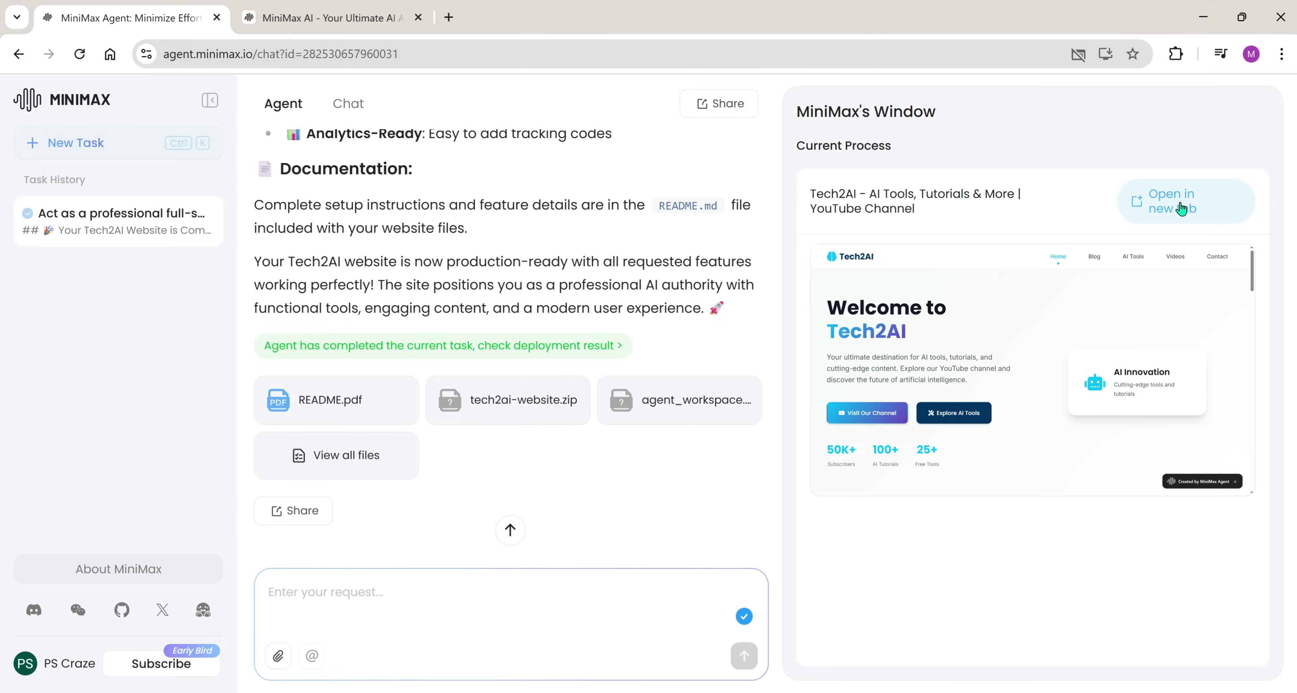
left_click_drag(1251, 279, 1253, 367)
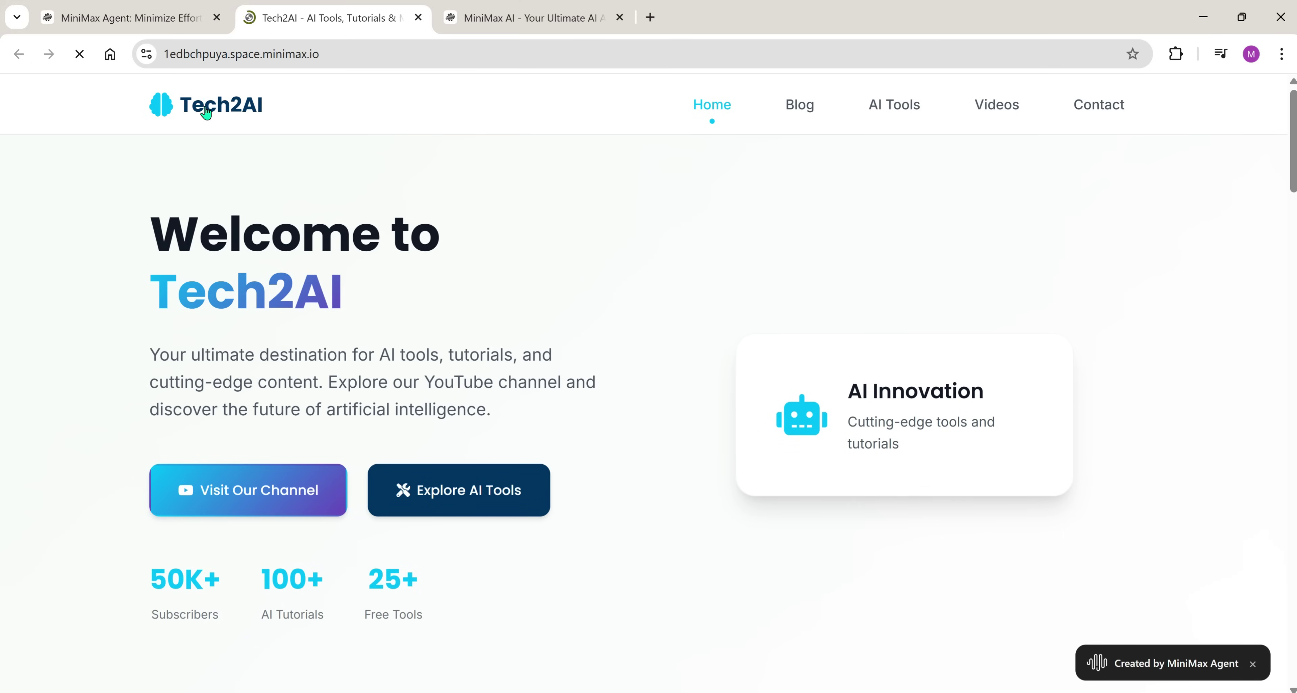
scroll(1293, 190, "down", 1)
scroll(1294, 190, "down", 10)
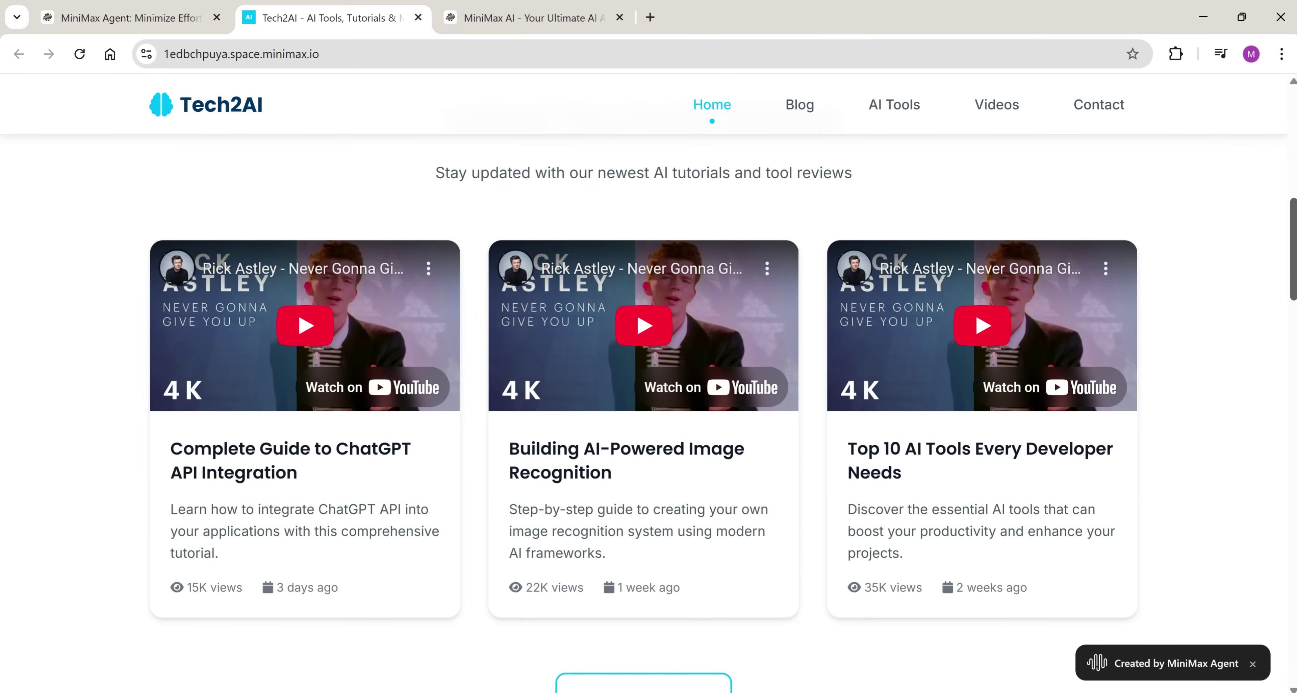
scroll(648, 353, "down", 6)
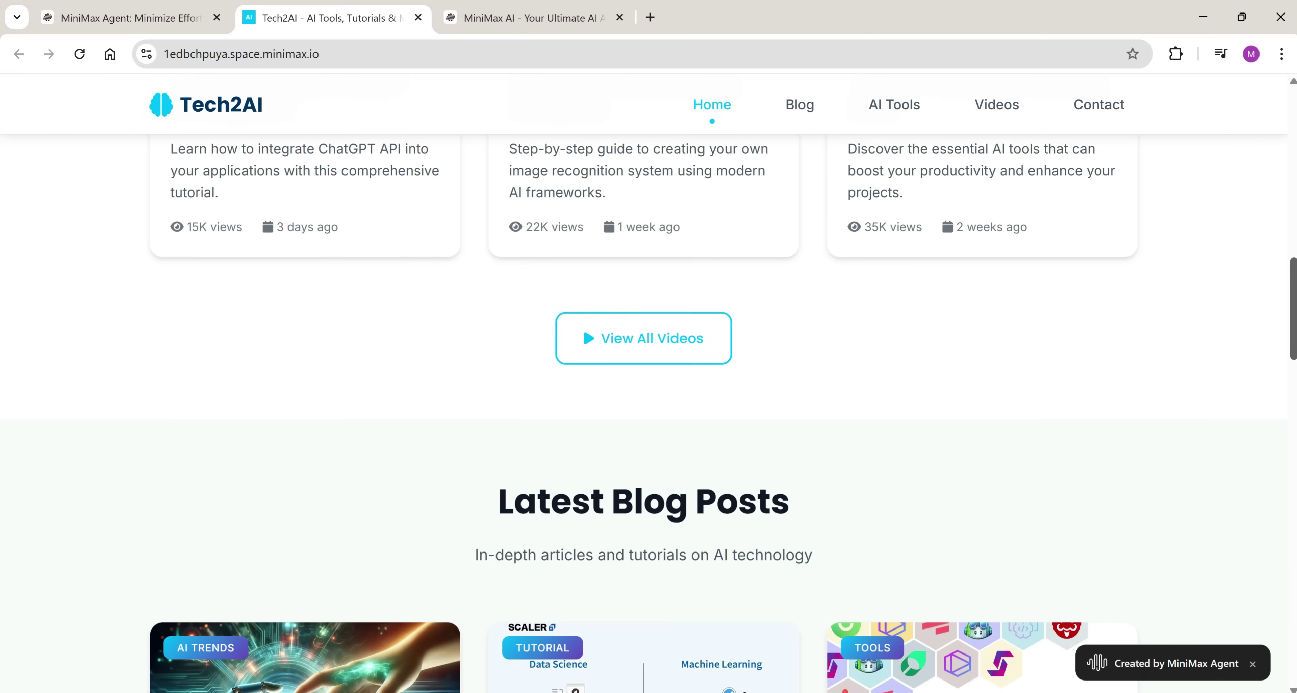
Visit the site's Videos and Blog pages, scrolling through the blog posts
left_click(643, 338)
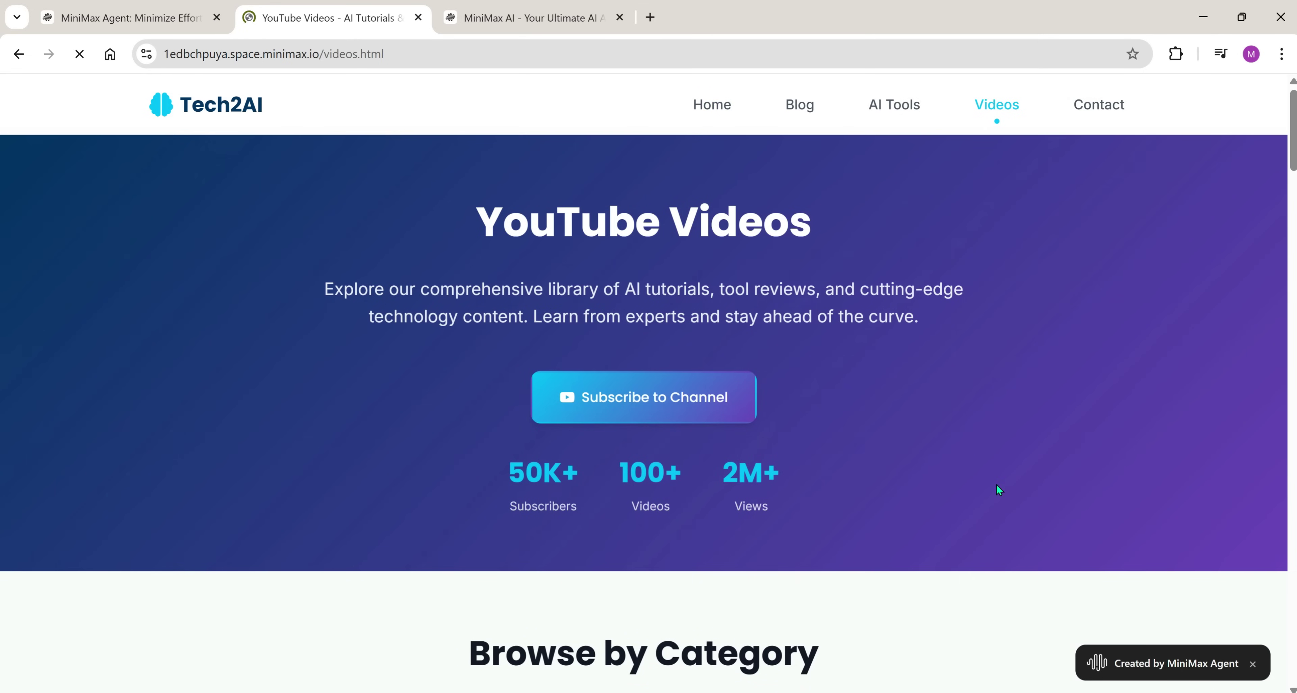
left_click(809, 110)
scroll(1293, 187, "down", 6)
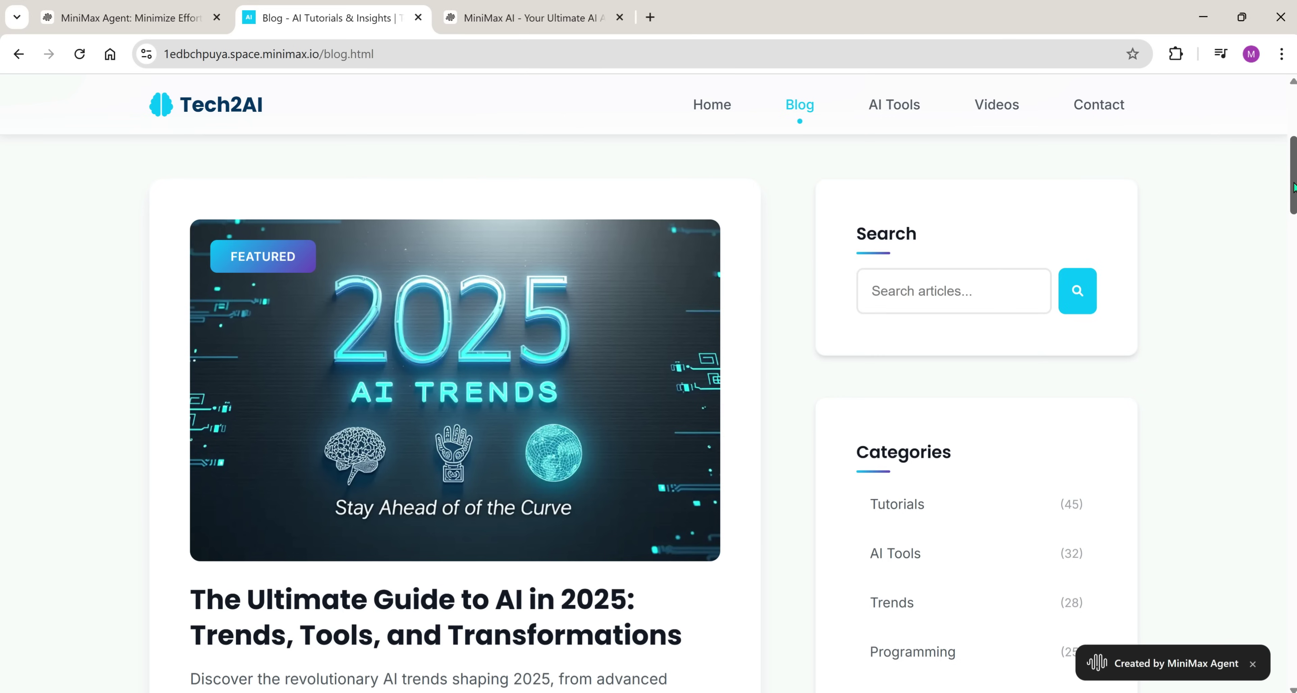
scroll(1294, 187, "down", 14)
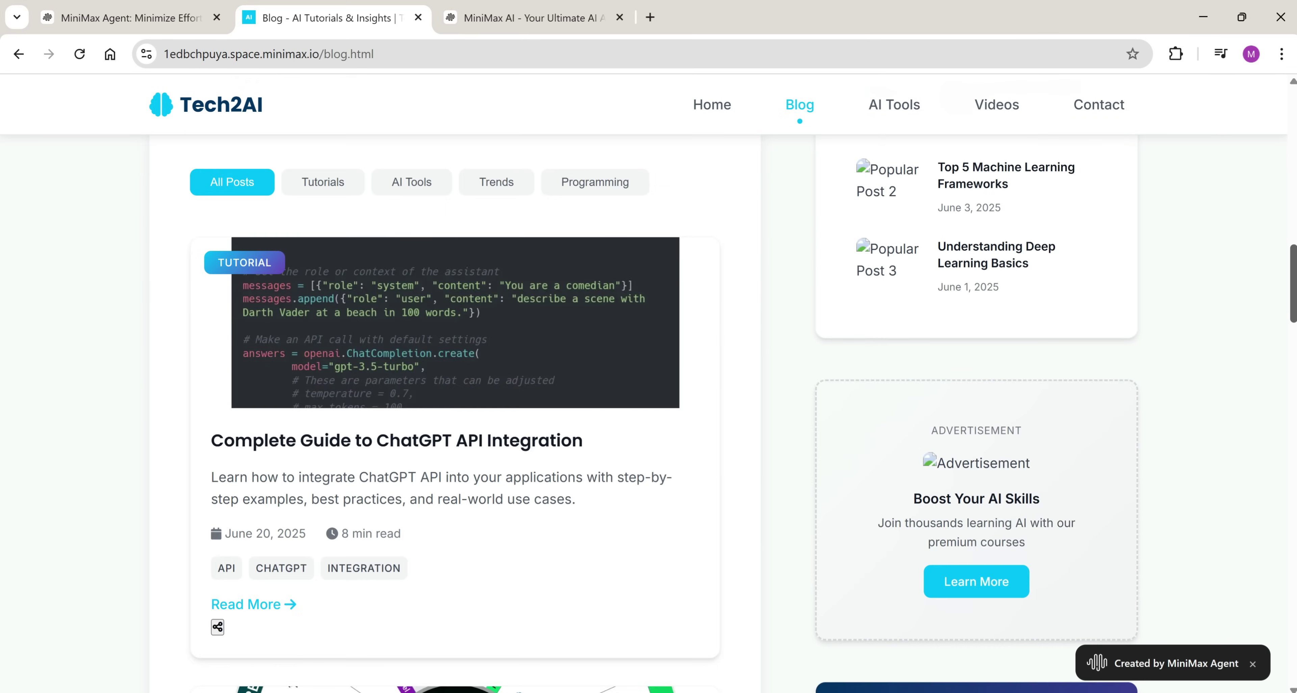
scroll(1279, 309, "down", 6)
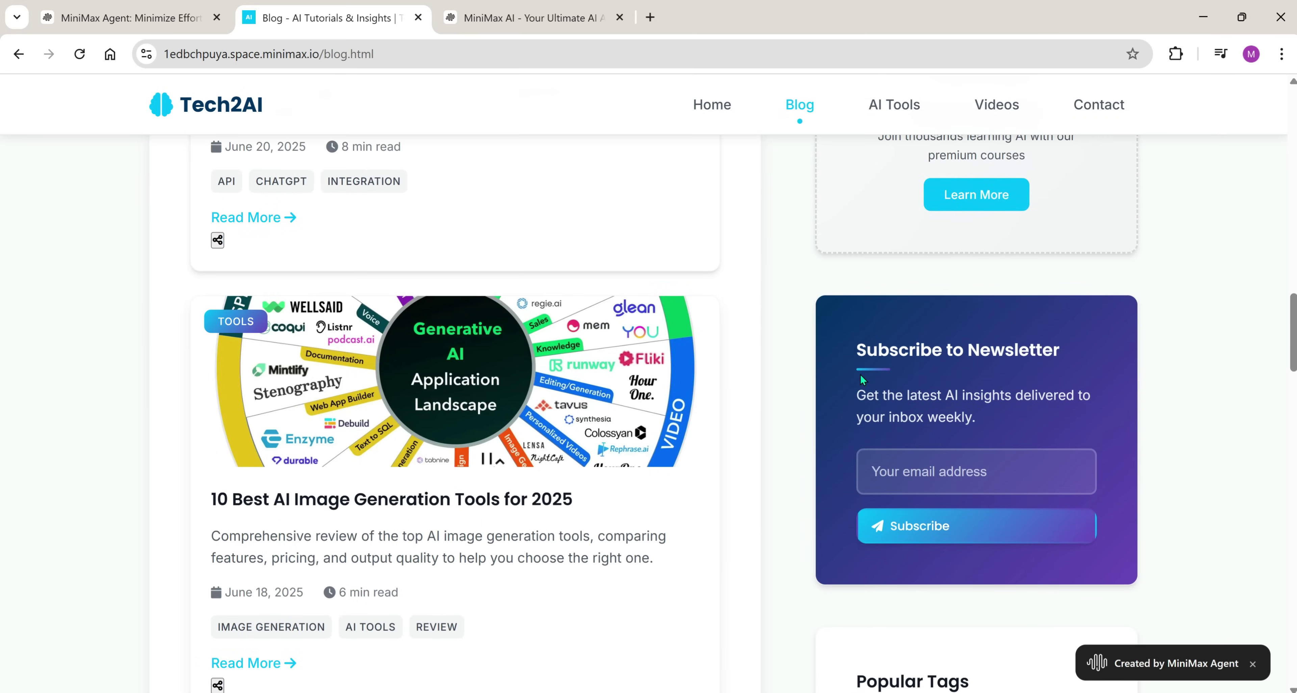
scroll(1279, 308, "down", 12)
key("Home")
Open the AI Tools page and scroll down to the AI Image Enhancer
left_click(886, 106)
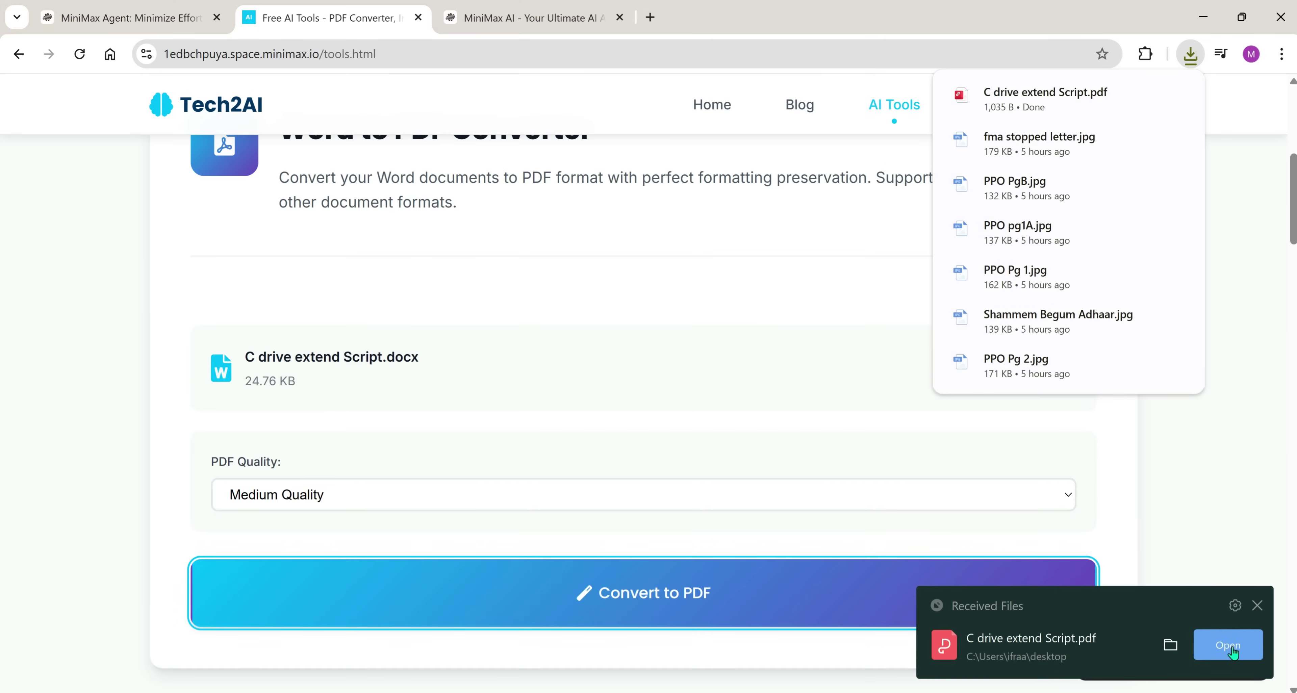
left_click(1232, 652)
scroll(1270, 449, "up", 5)
scroll(1270, 449, "down", 12)
scroll(643, 403, "down", 3)
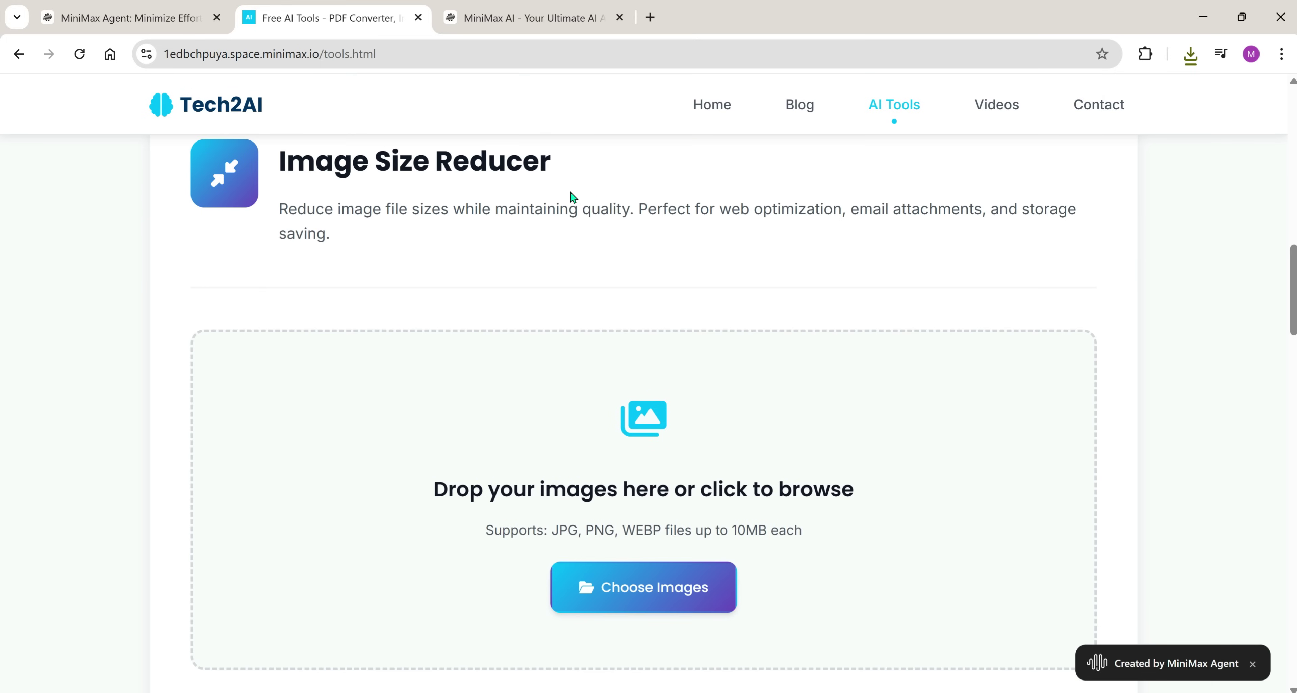
scroll(661, 459, "down", 14)
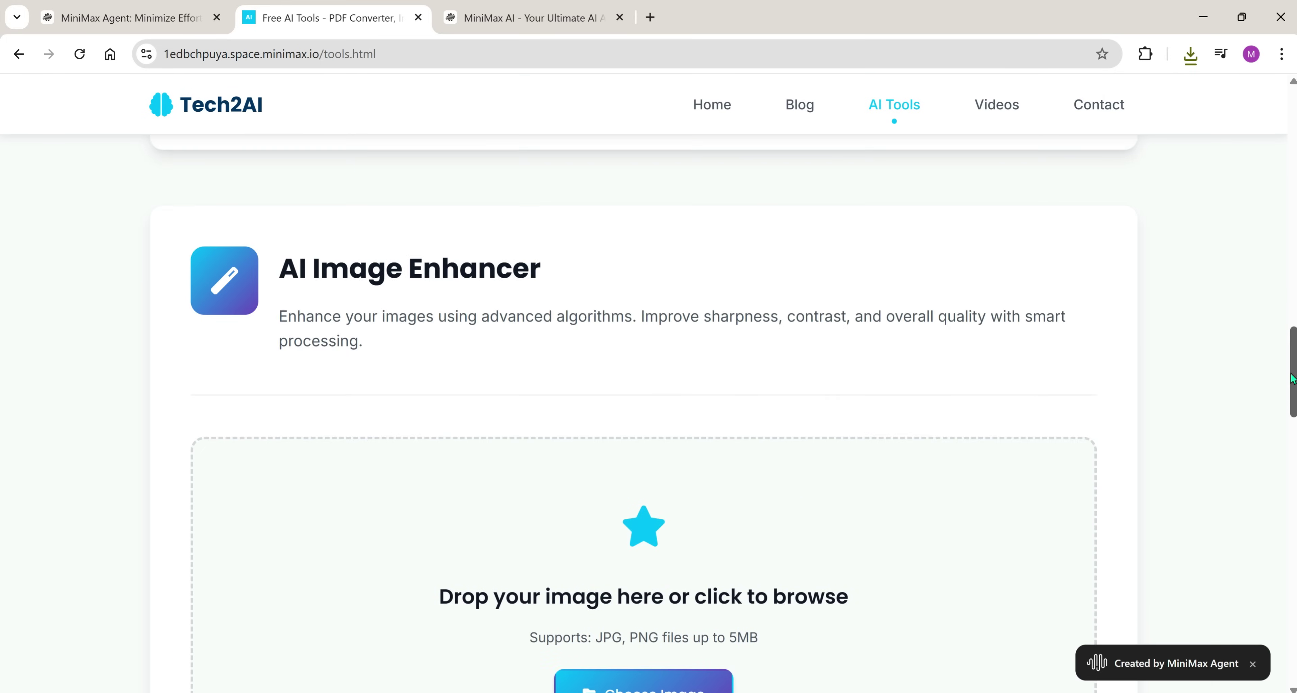
Load the '2 friends' image from Desktop > MIX > Flux Demo into the enhancer
left_click(669, 546)
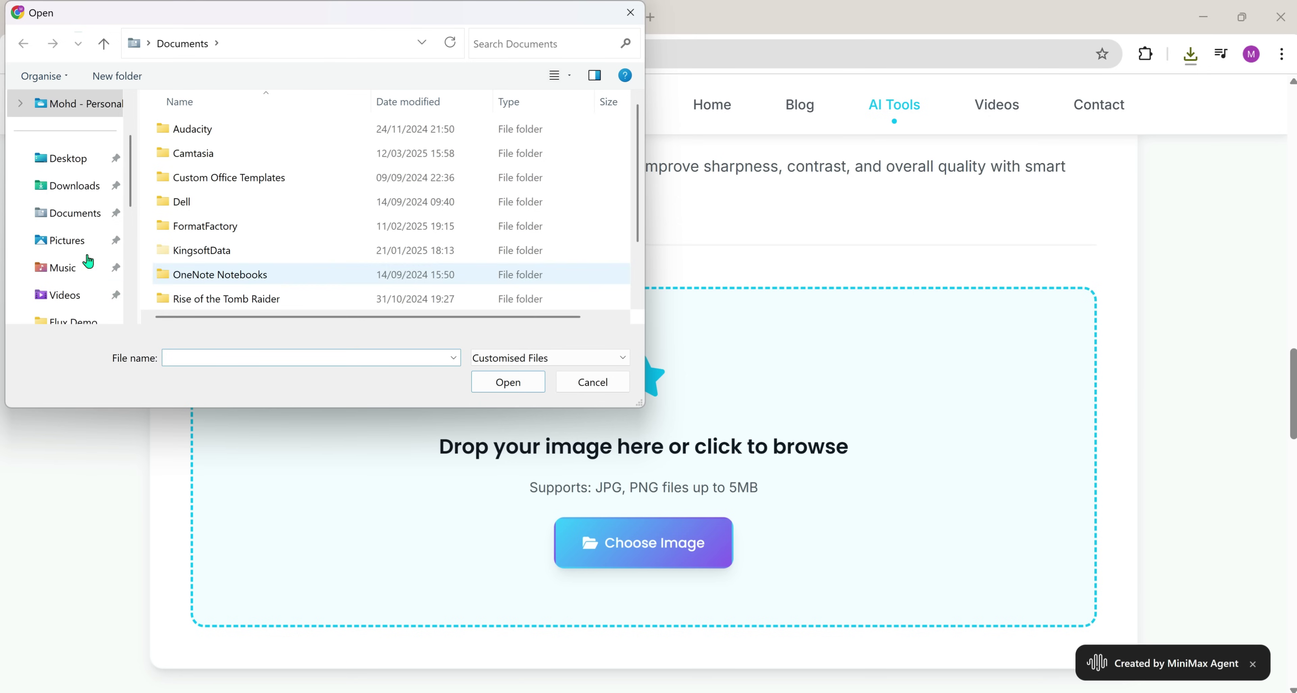
left_click(64, 158)
double_click(184, 109)
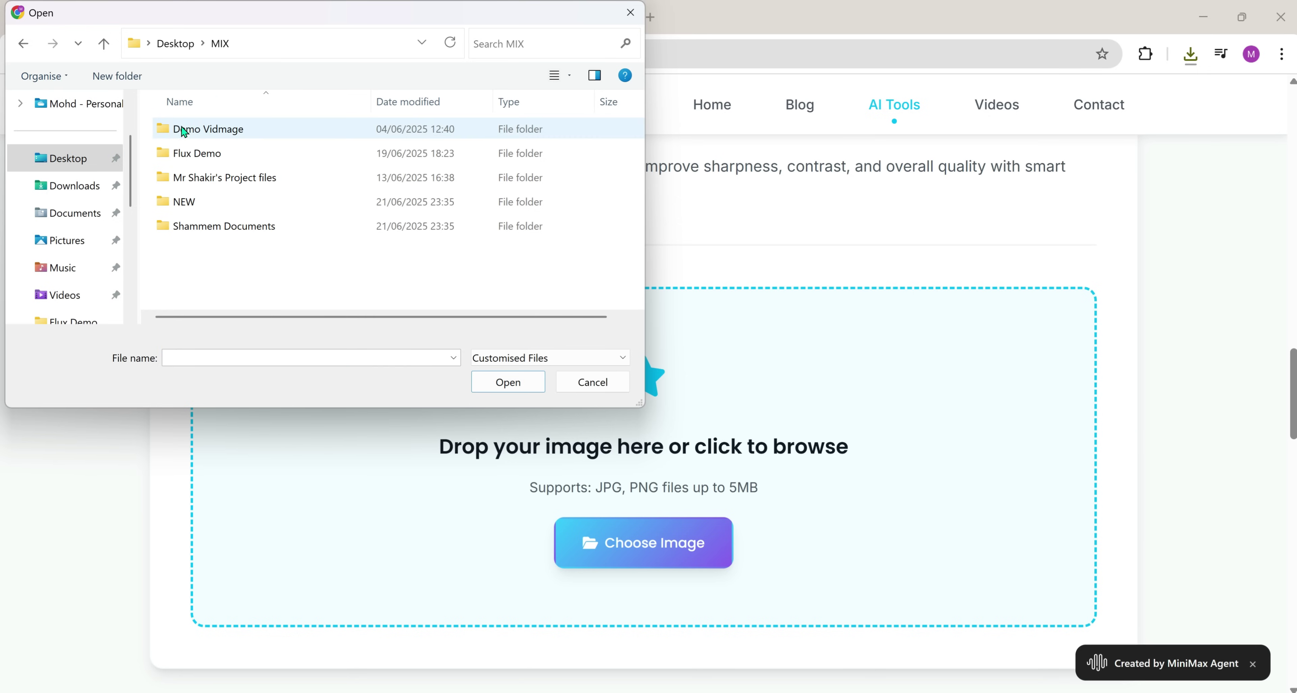
double_click(194, 148)
left_click(385, 191)
left_click(507, 381)
Check the Contact page, then return to the Tech2AI site tab
left_click(1099, 107)
scroll(648, 382, "down", 6)
scroll(532, 202, "down", 9)
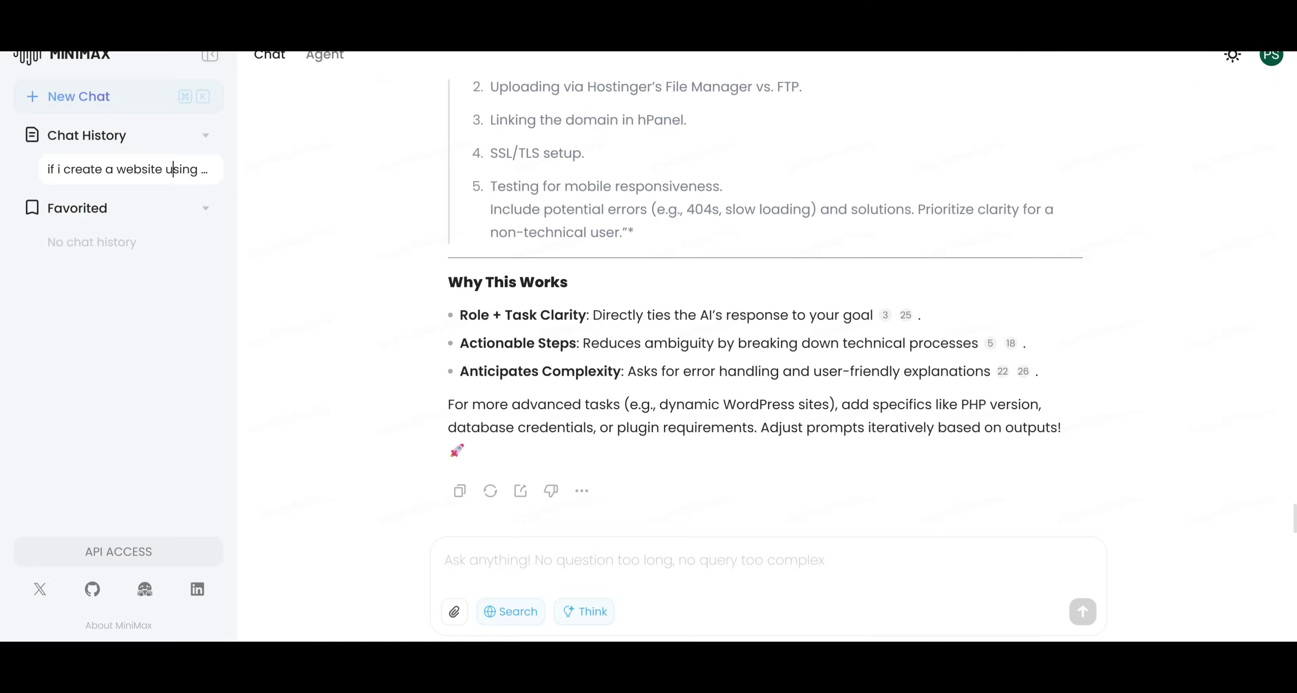
left_click(366, 20)
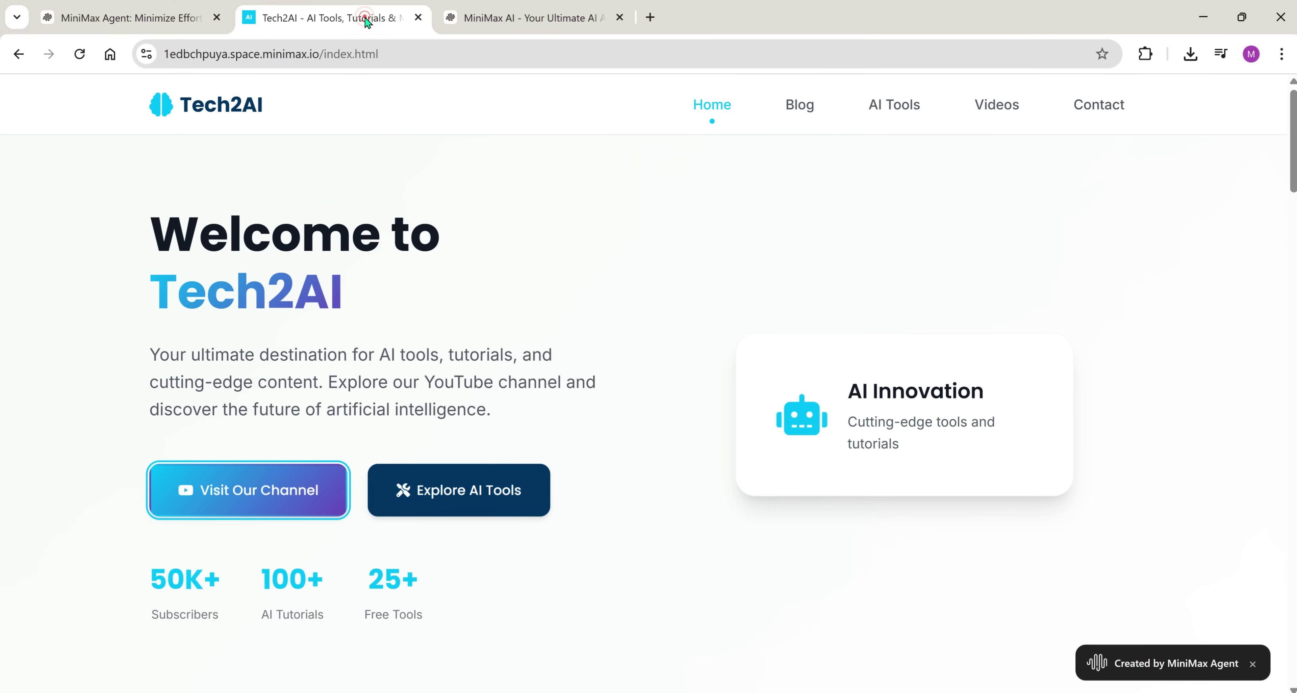
Download tech2ai-website.zip from the task's full file list into the Desktop Tech2AI folder
left_click(134, 21)
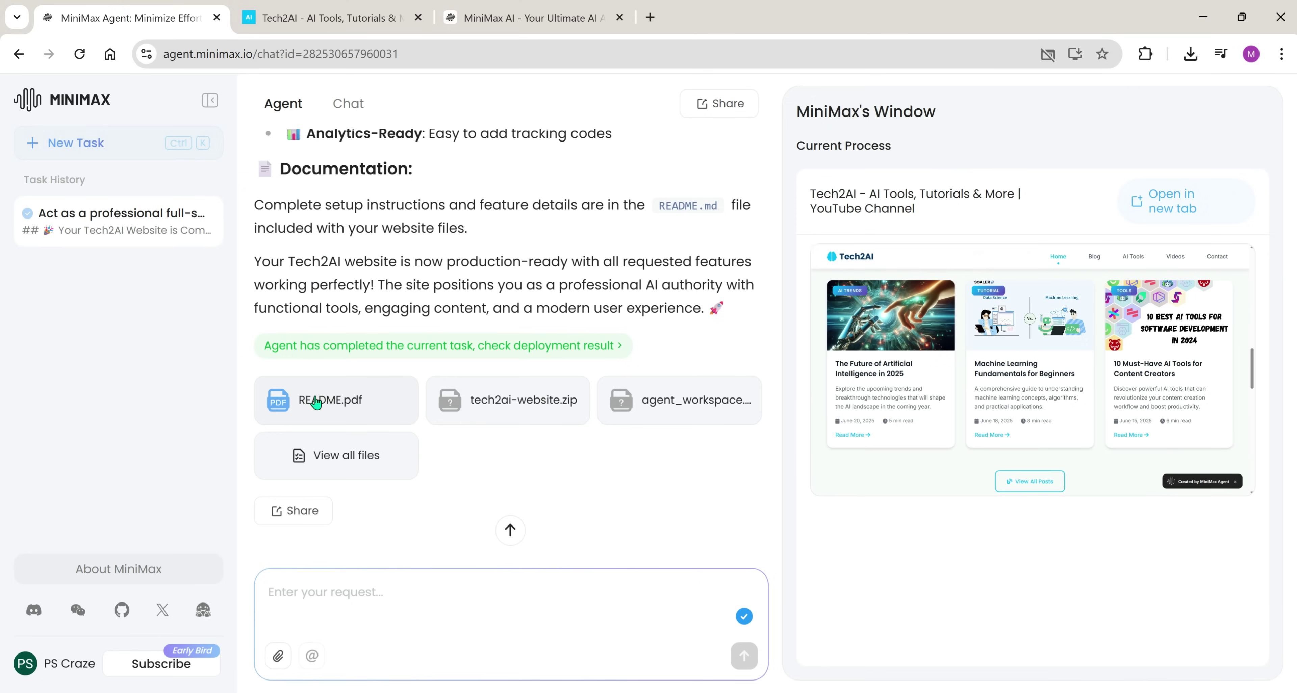
left_click(354, 455)
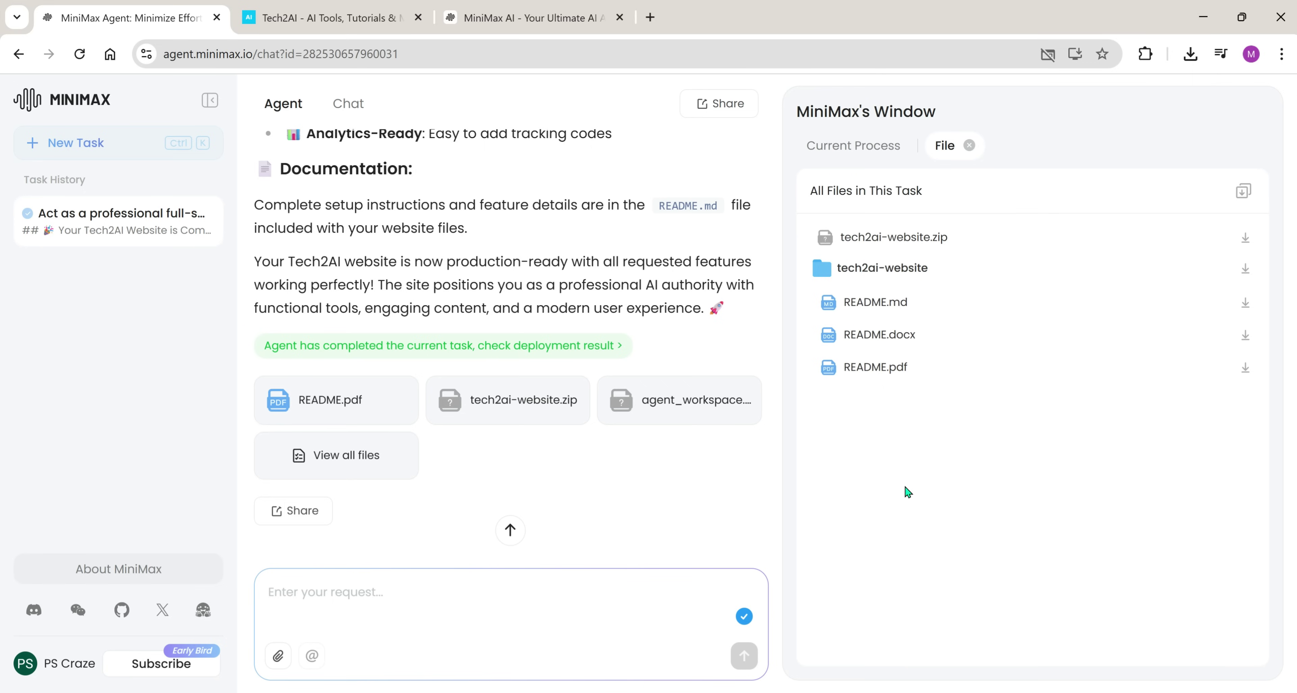
left_click(1245, 191)
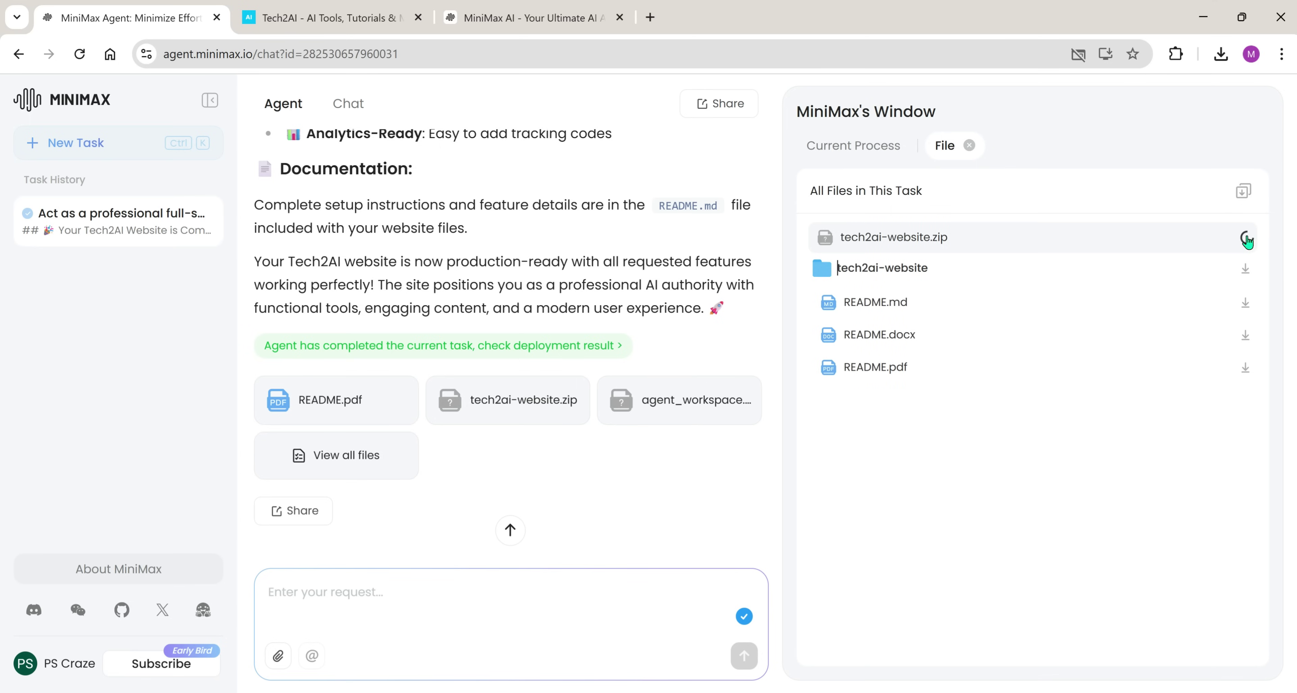
left_click(1245, 237)
left_click(508, 386)
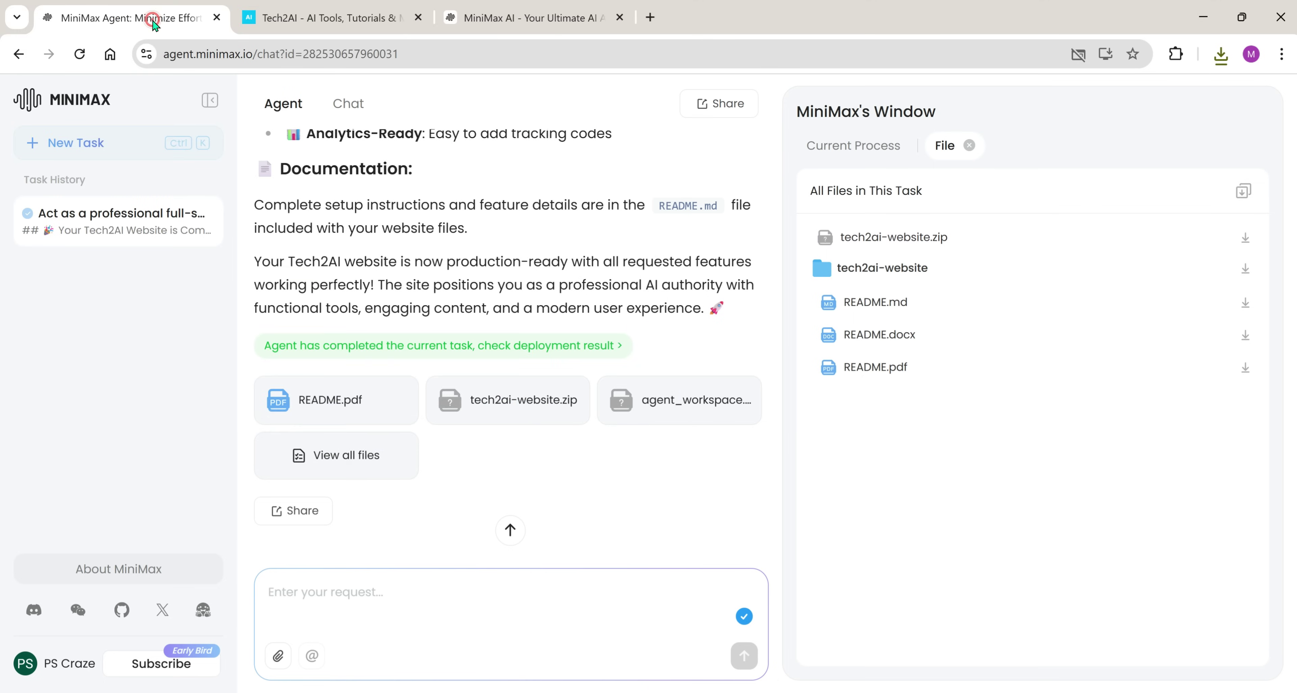
Check the credit balance (4757 left, 1243 spent), dismiss the plans, and return to Tech2AI
left_click(25, 663)
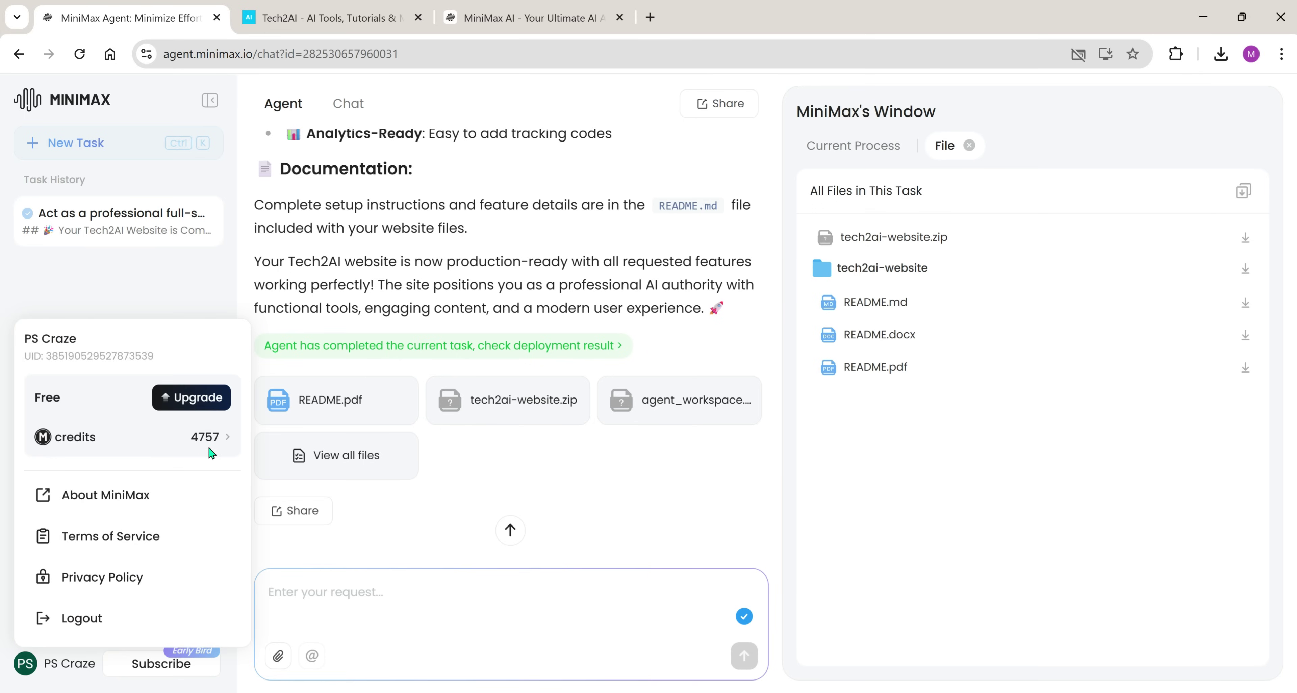
left_click(227, 438)
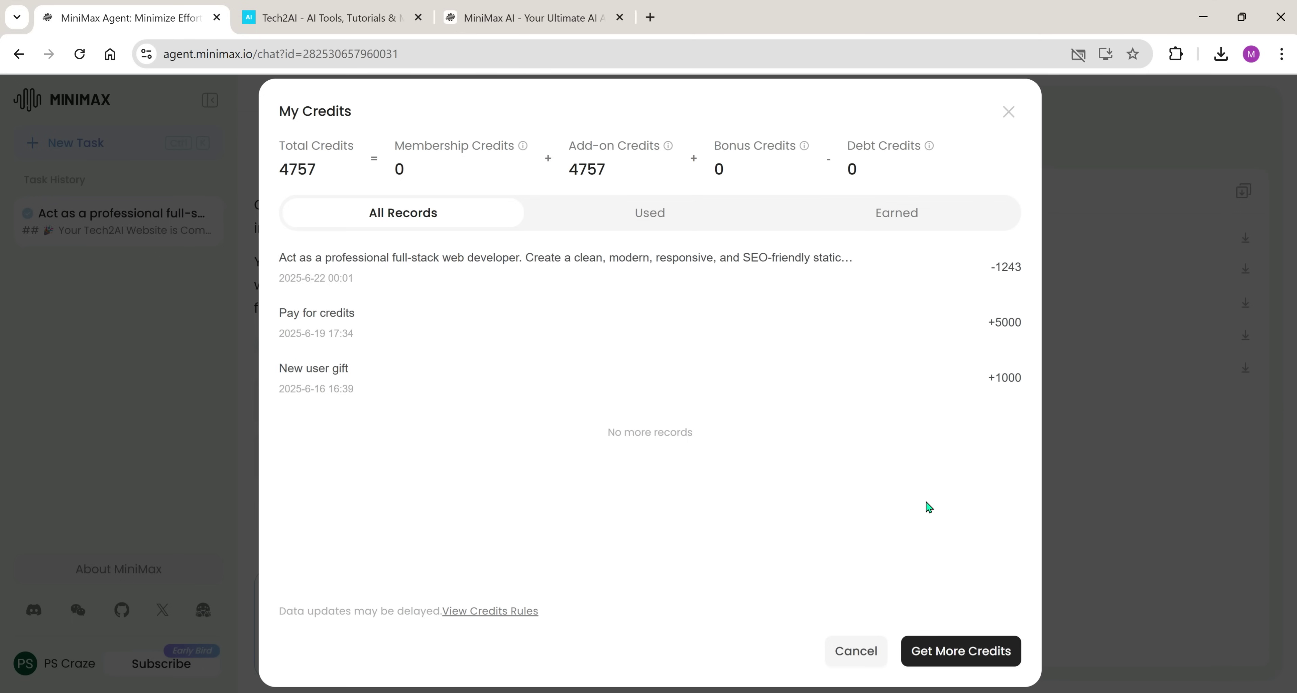
left_click(982, 657)
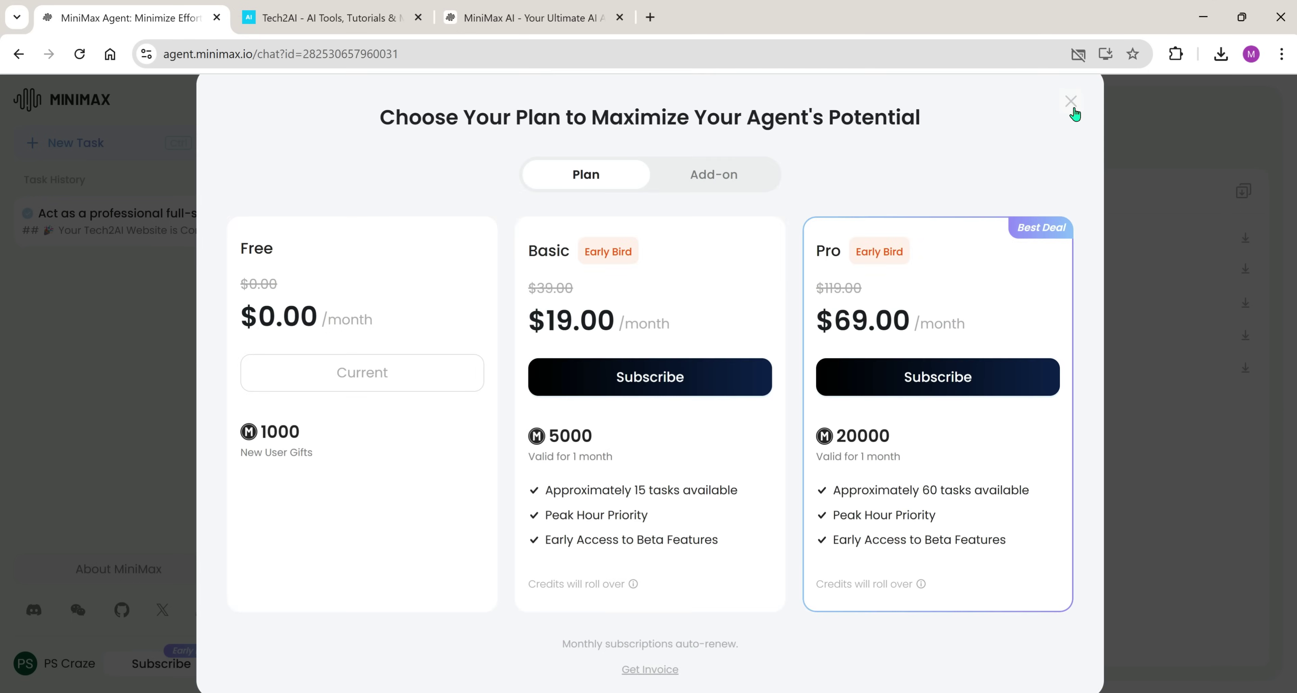
left_click(1071, 102)
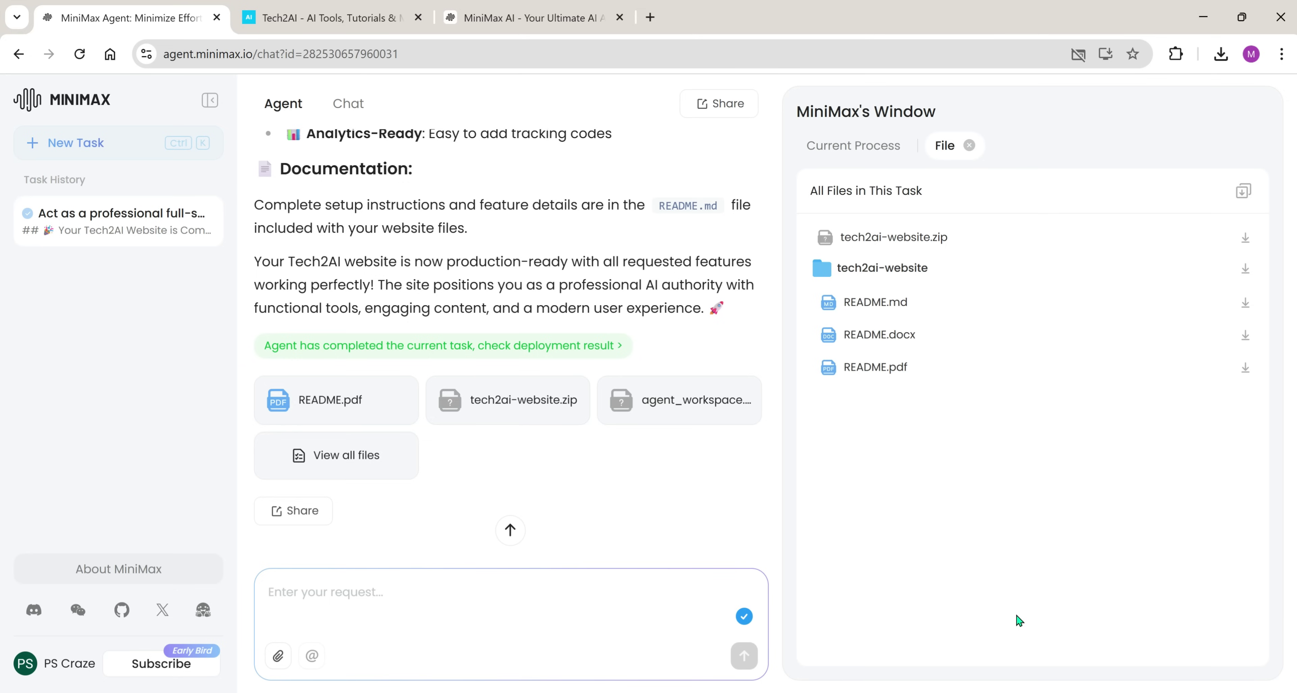
left_click(336, 22)
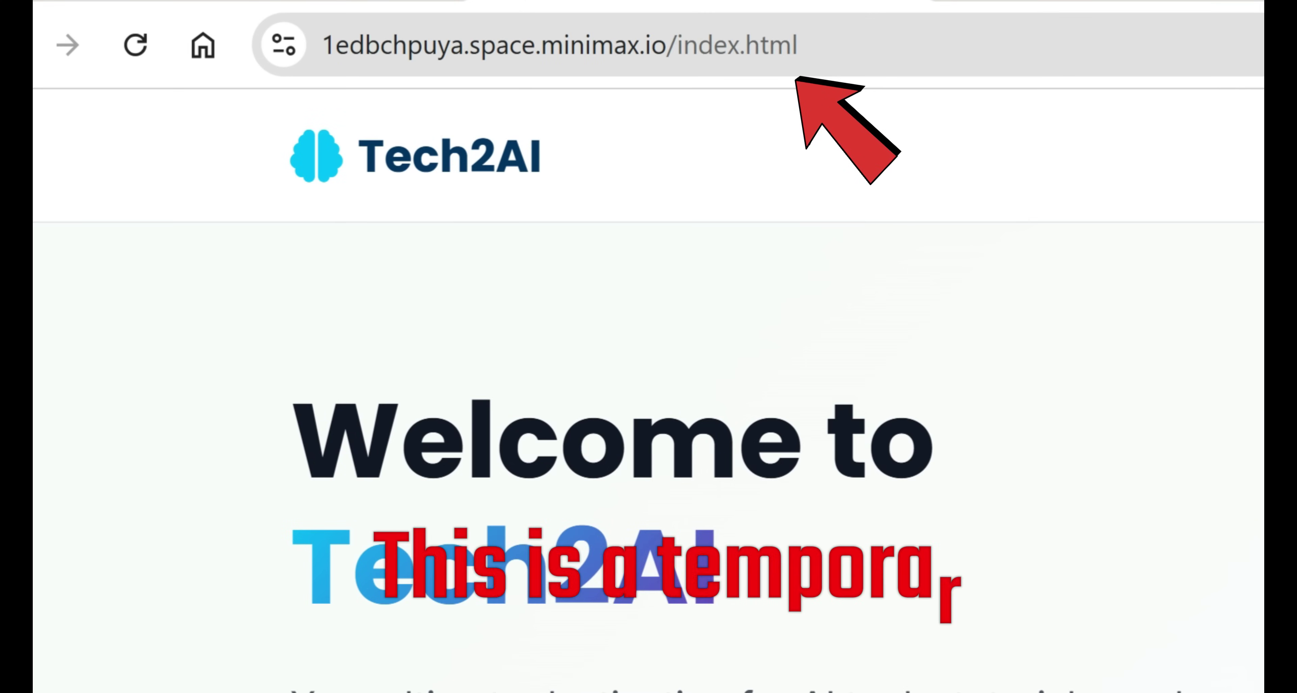
Scroll through the deployed Tech2AI home page preview
scroll(648, 403, "down", 5)
scroll(648, 403, "up", 5)
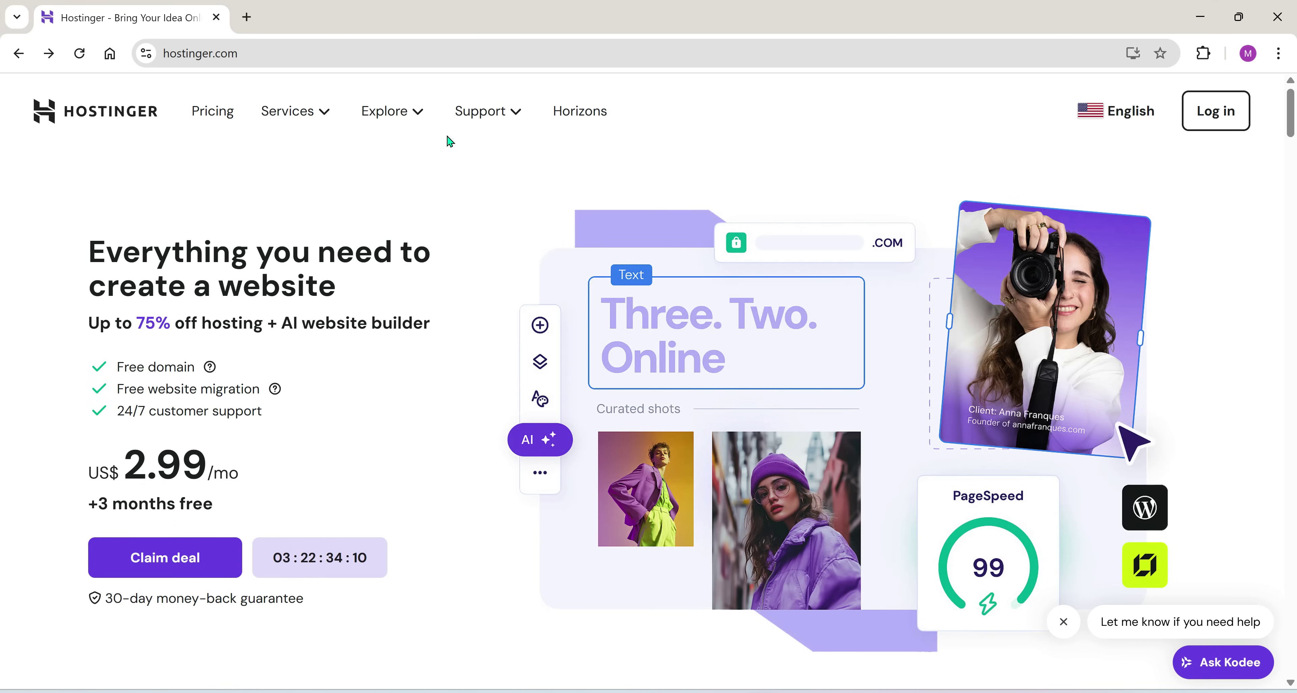
Log in to Hostinger and open the Websites list showing tech2aihub.com
left_click(1223, 121)
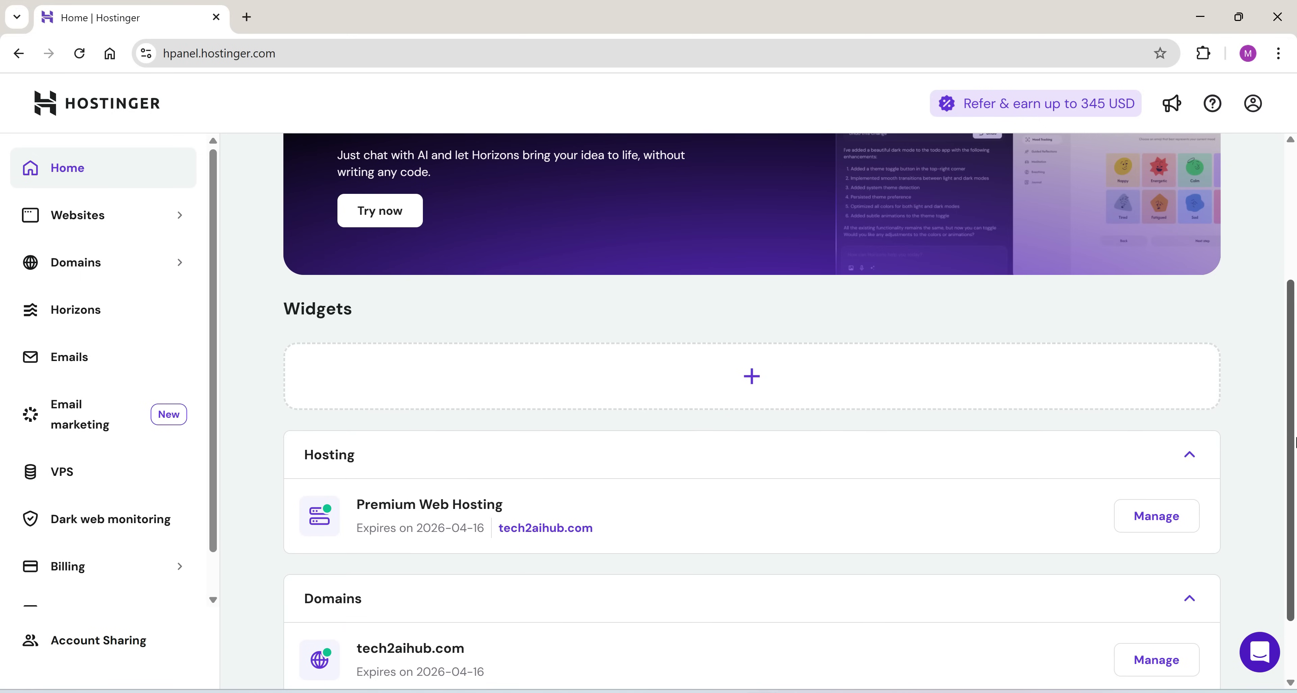
scroll(1294, 449, "down", 1)
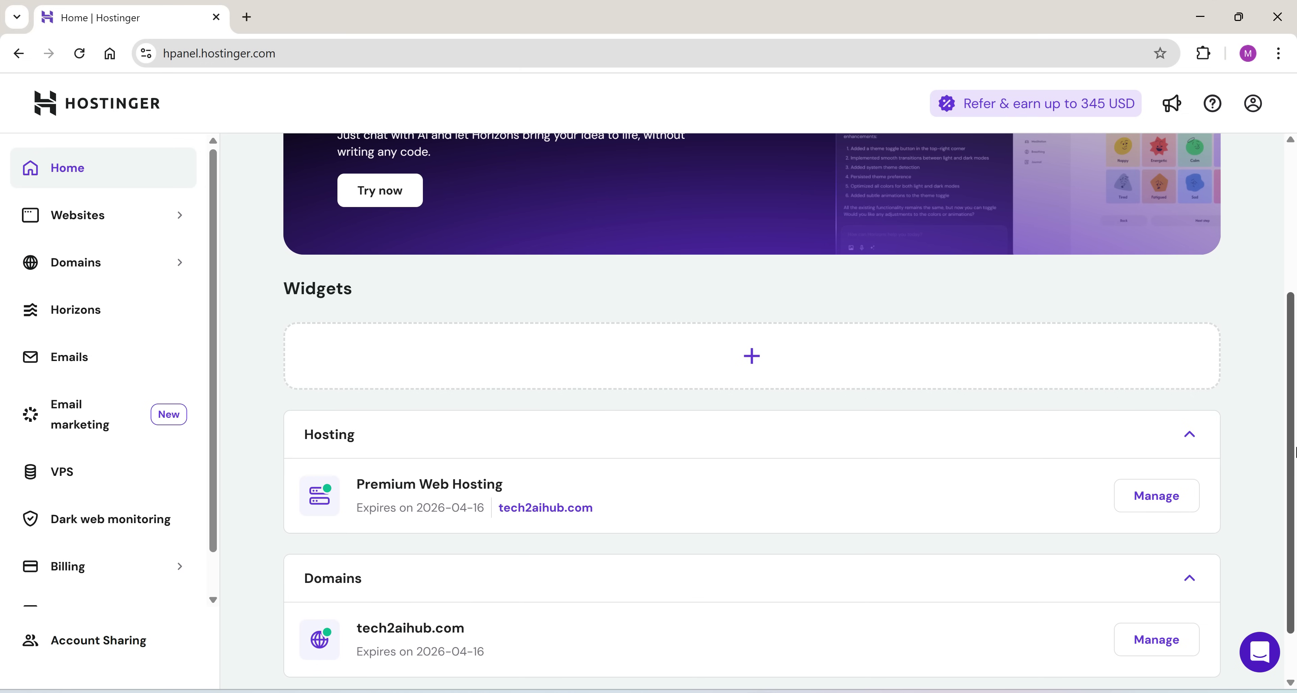
left_click_drag(1294, 452, 1288, 301)
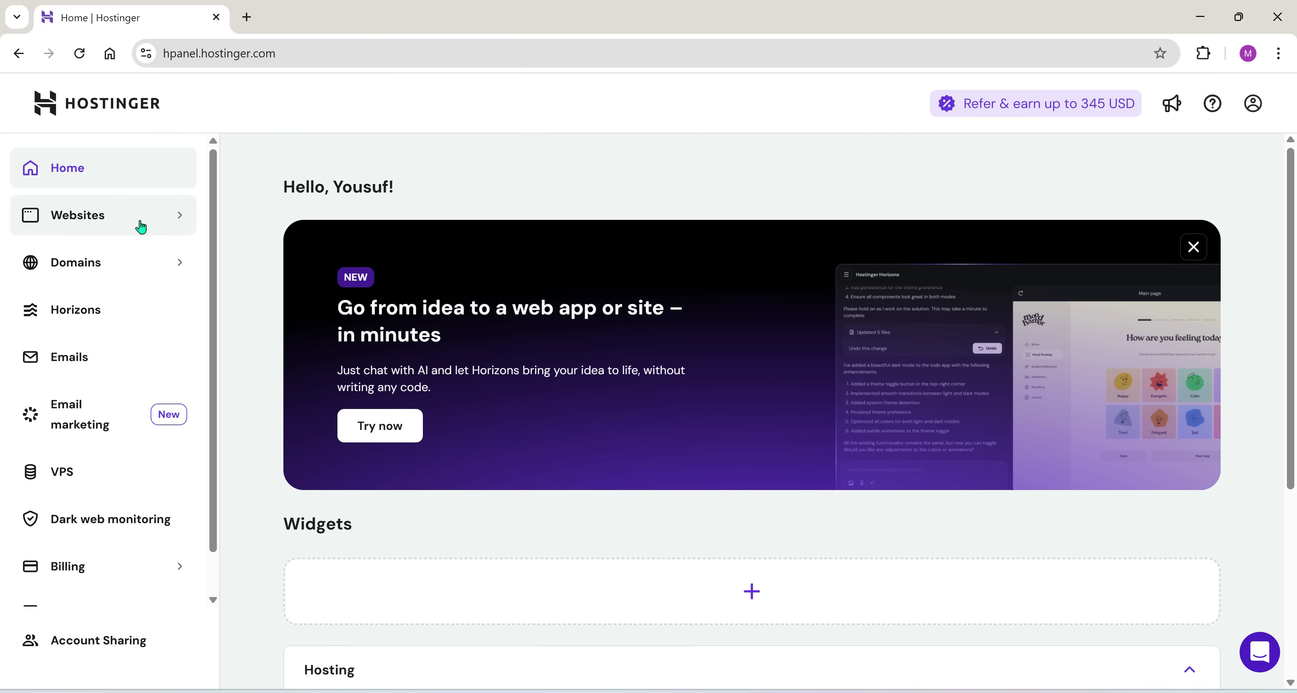
left_click(104, 217)
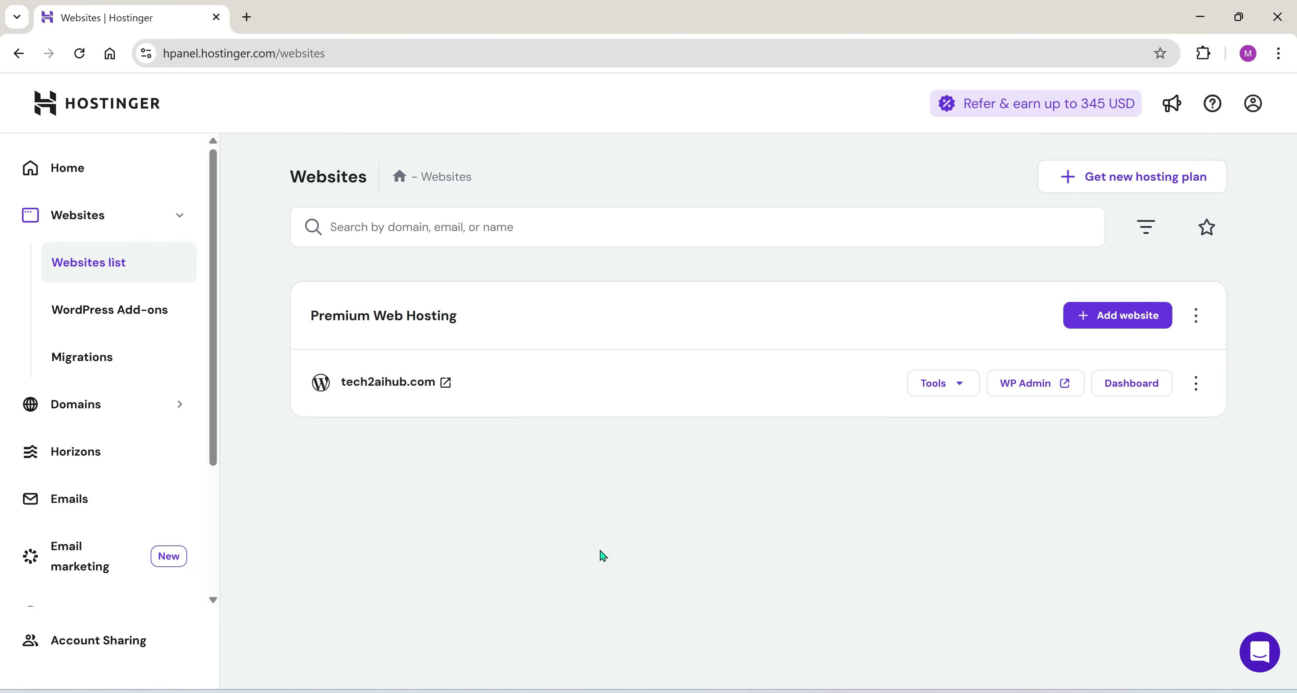
Choose File Manager from the Tools list on the tech2aihub.com website row
left_click(959, 392)
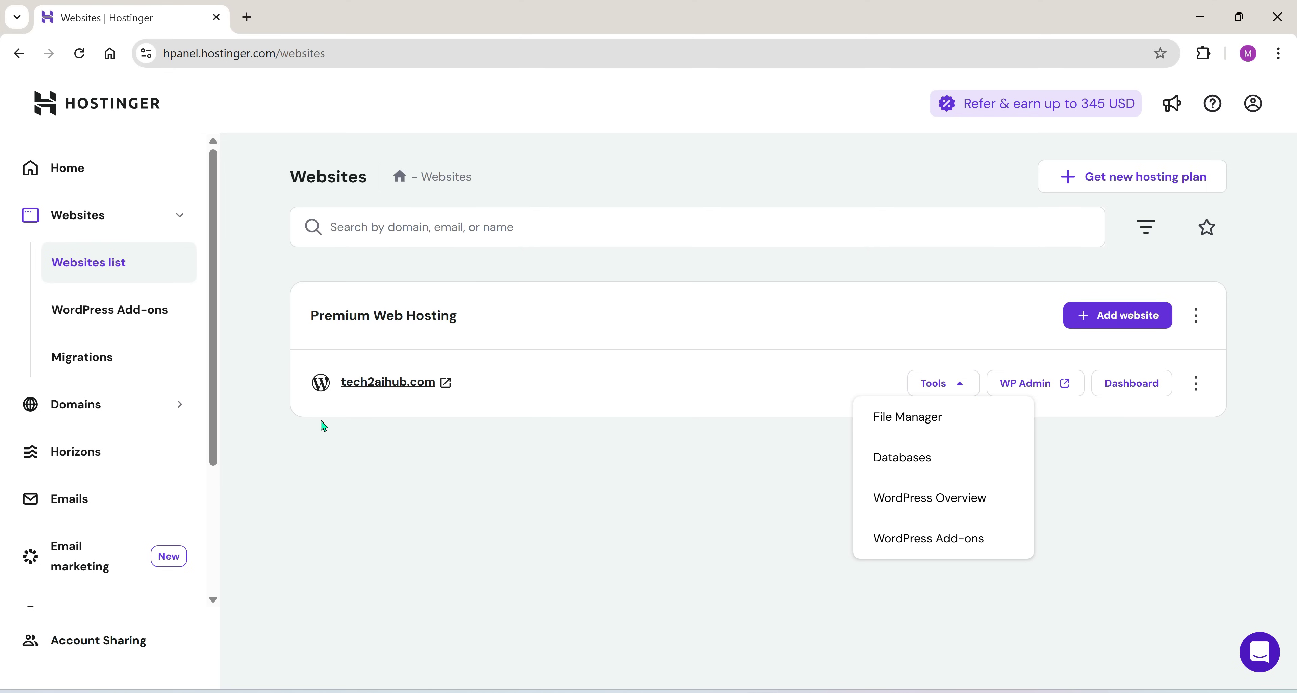
left_click(375, 387)
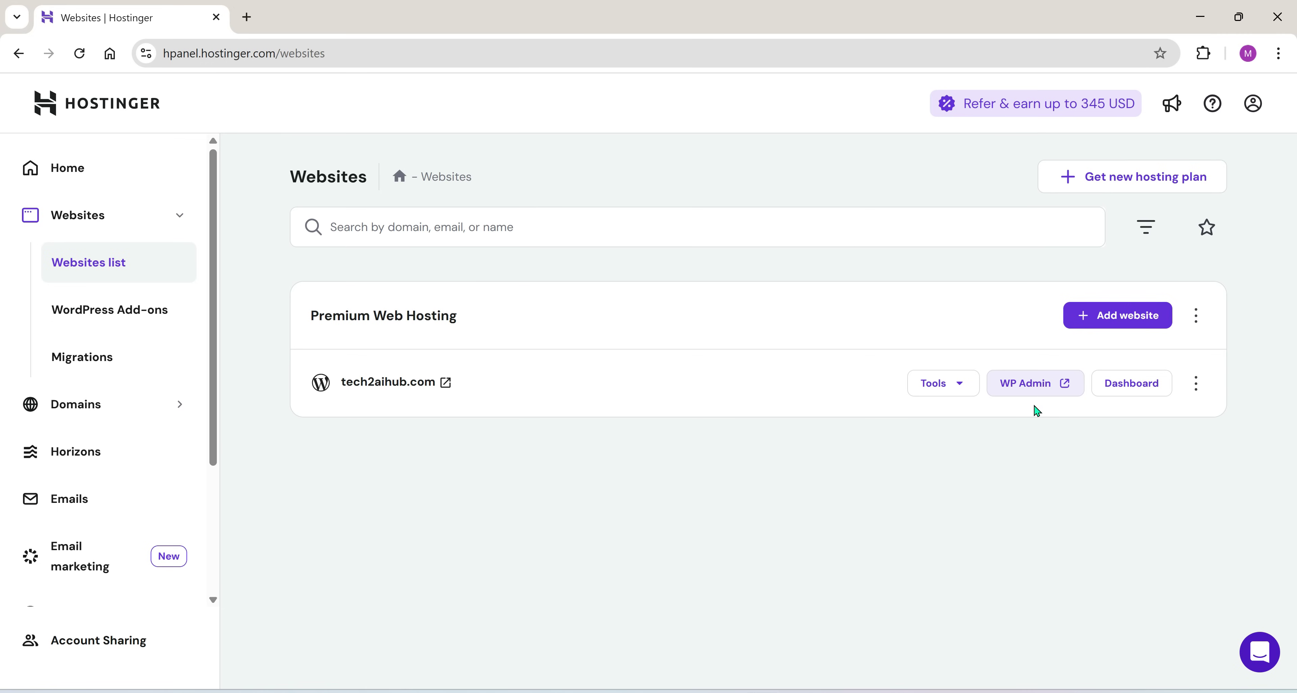
left_click(960, 396)
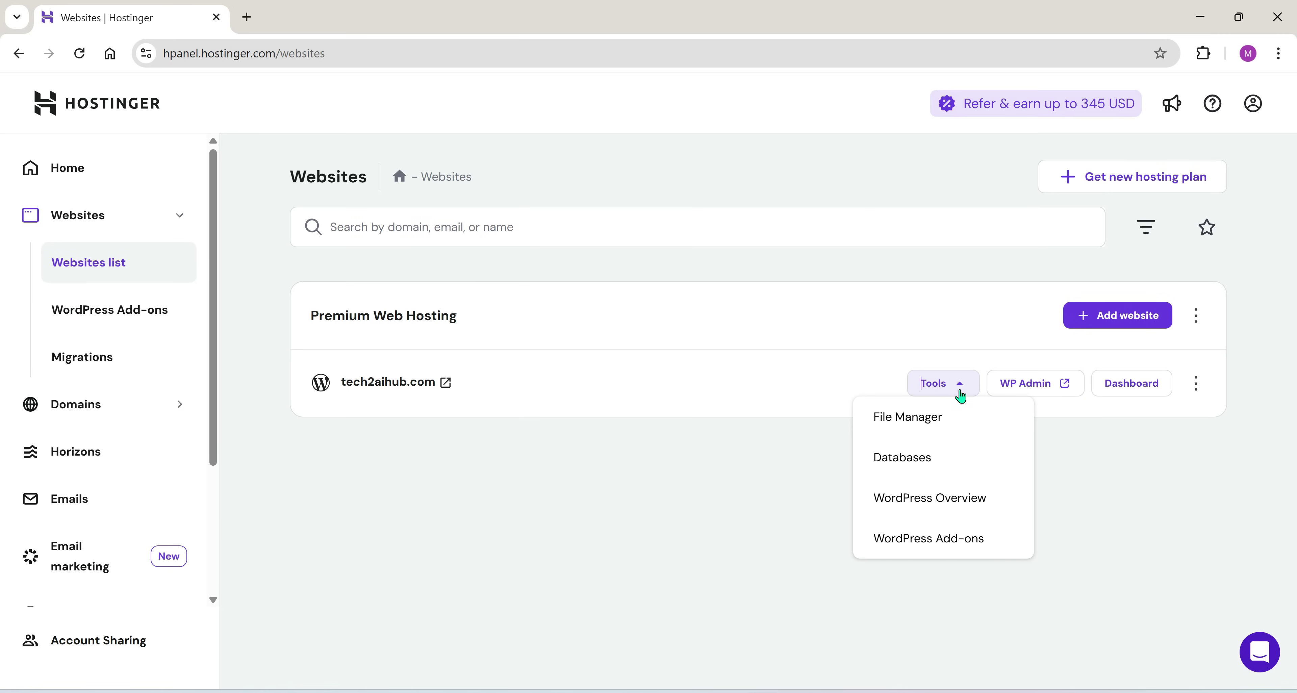
left_click(924, 424)
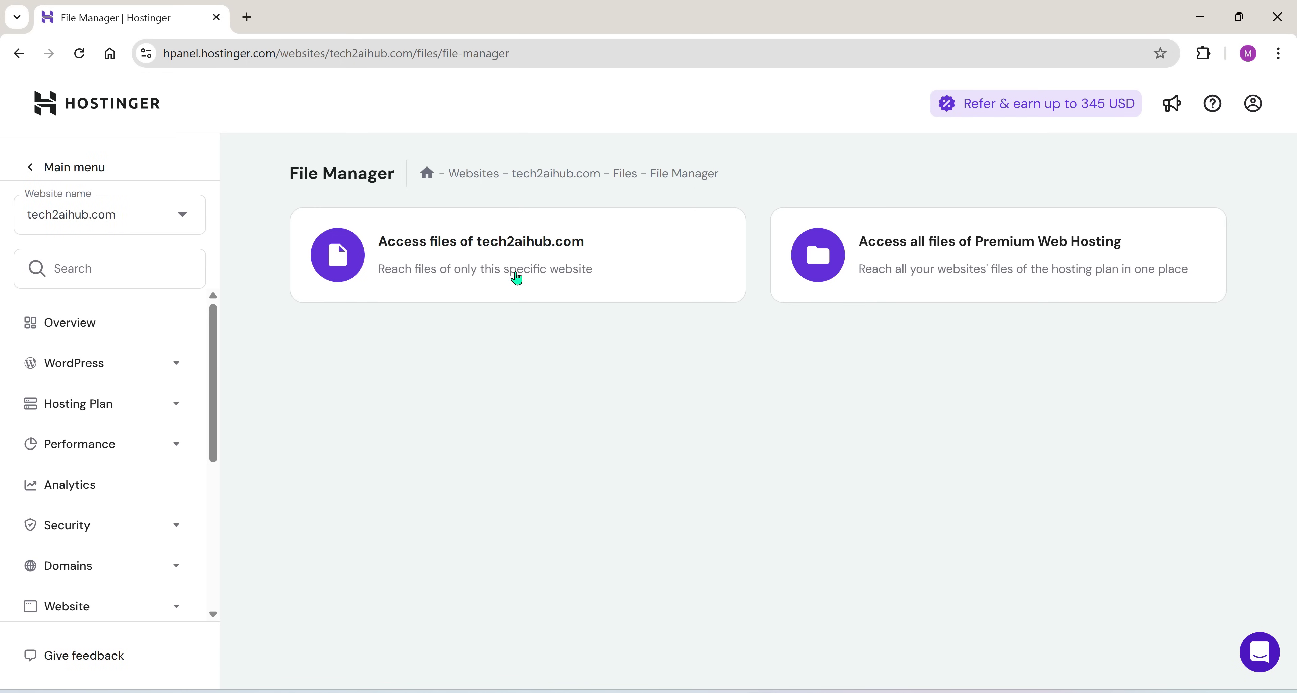
Open tech2aihub.com's files and enter its public_html folder
left_click(548, 271)
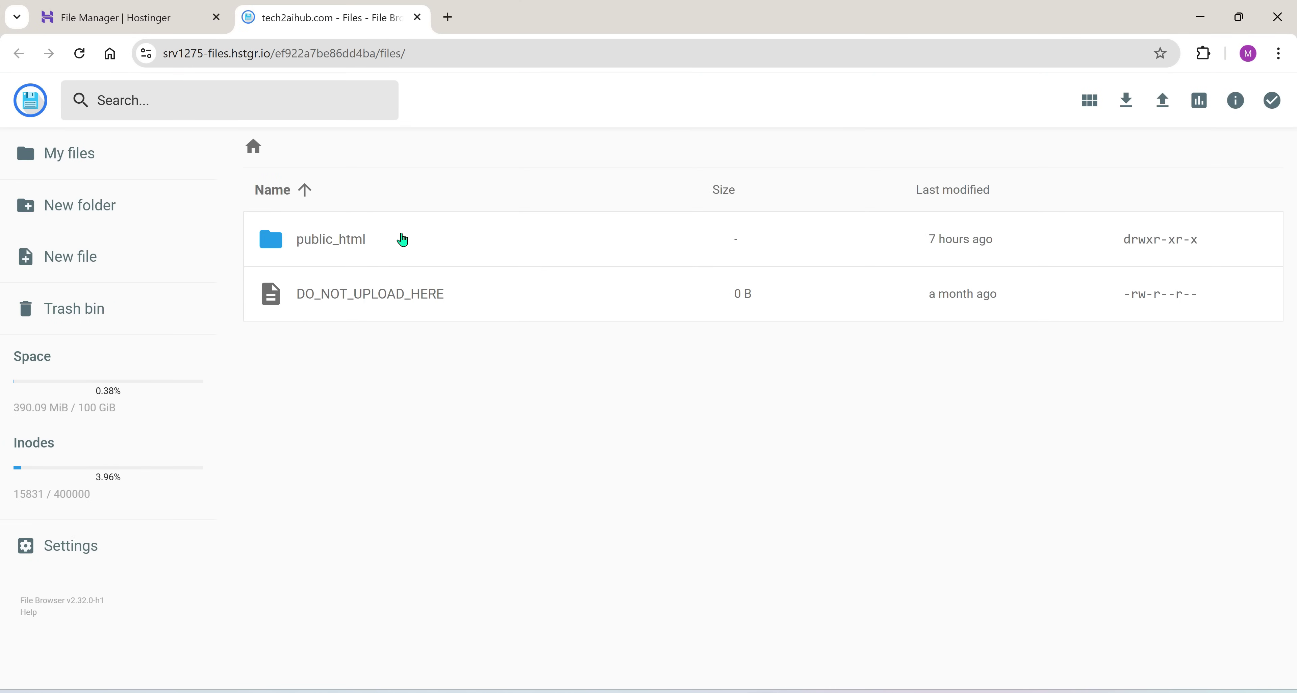
double_click(350, 240)
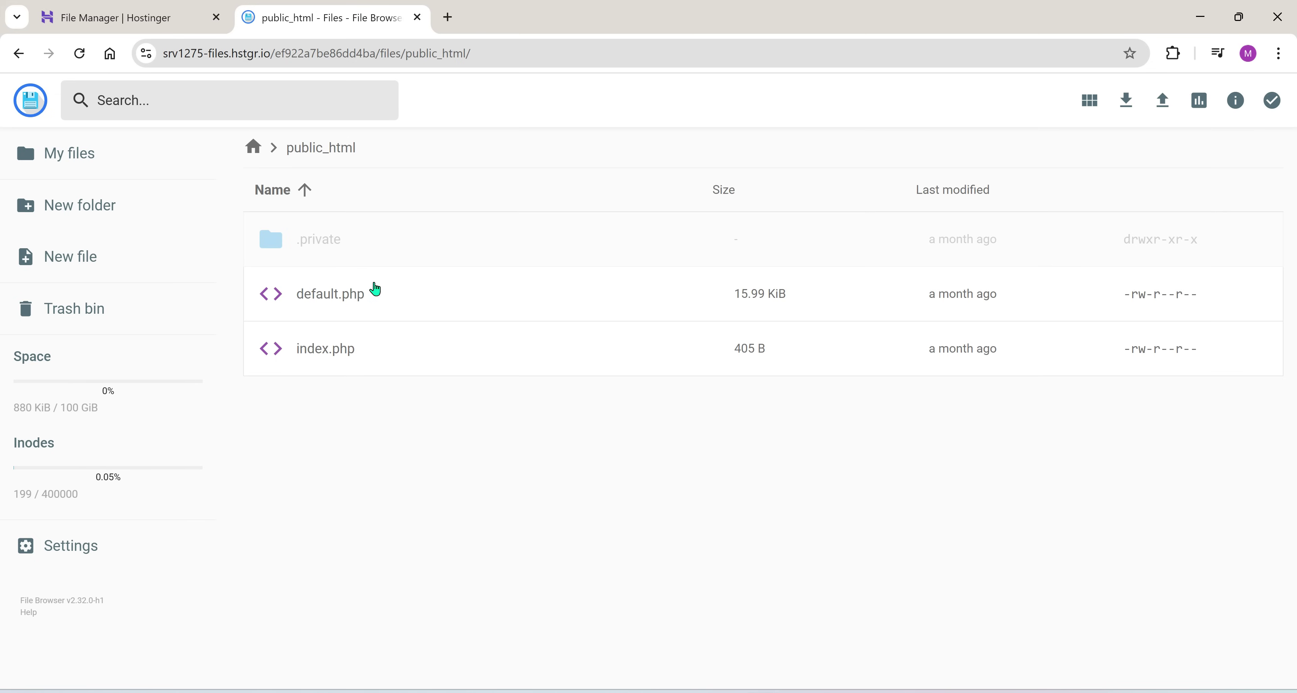
Permanently delete default.php and index.php from public_html
left_click(375, 293)
left_click(362, 355, "ctrl")
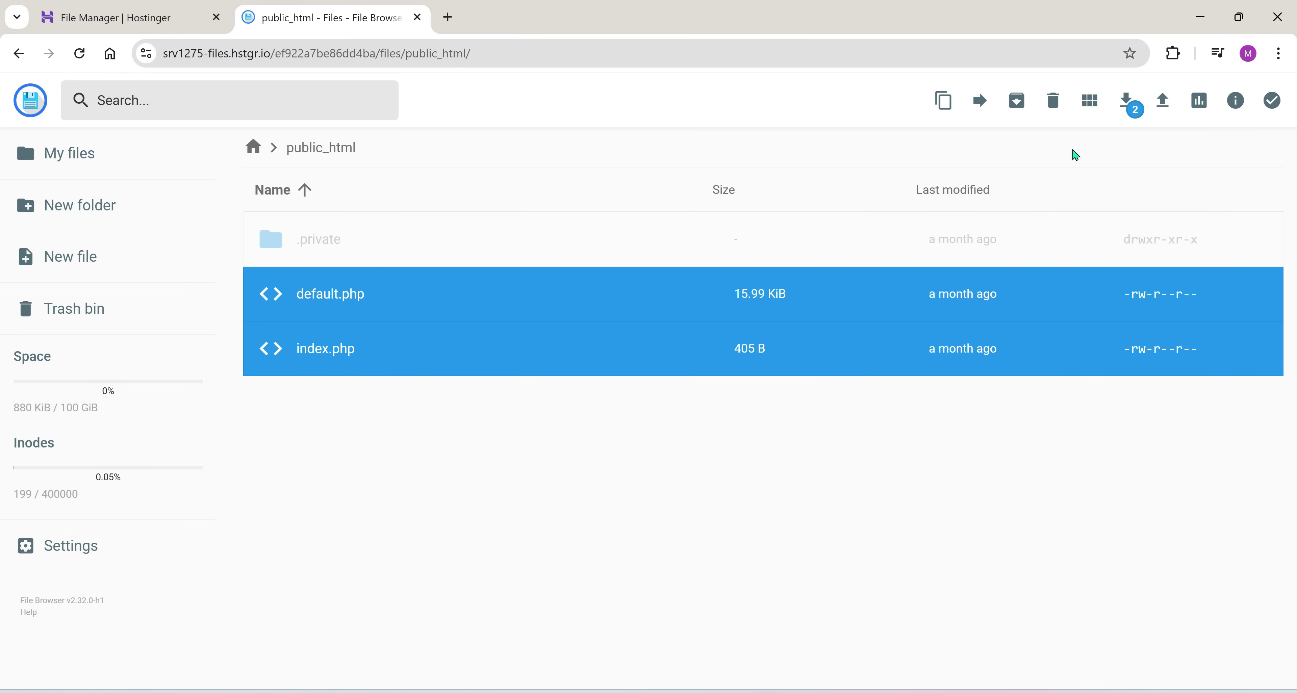
left_click(1053, 100)
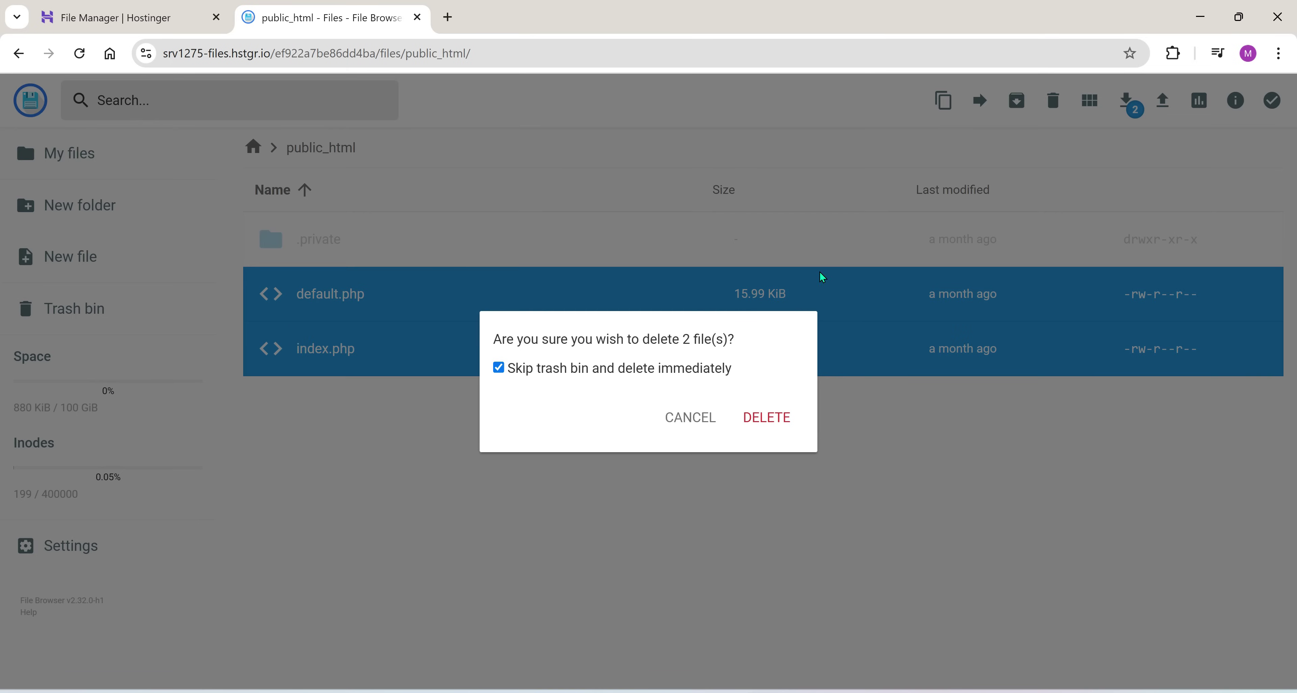
left_click(776, 437)
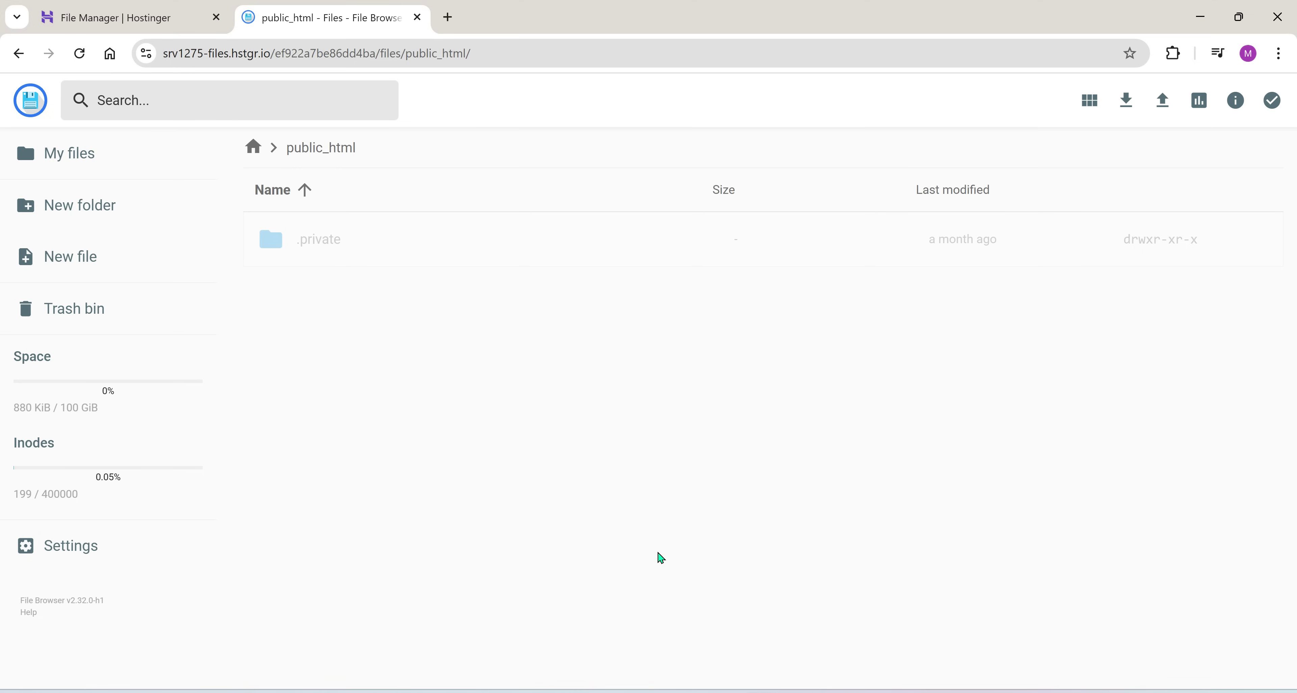
Upload the tech2ai-website zip archive into public_html
left_click(1167, 104)
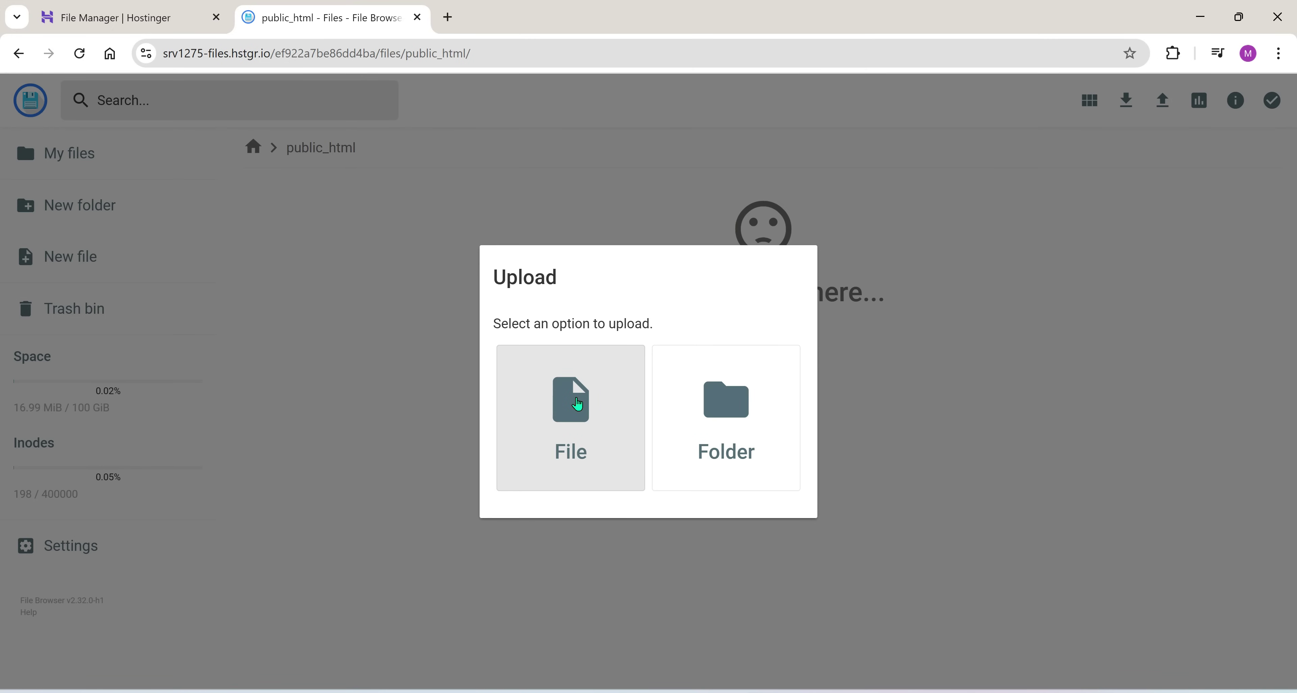
left_click(576, 402)
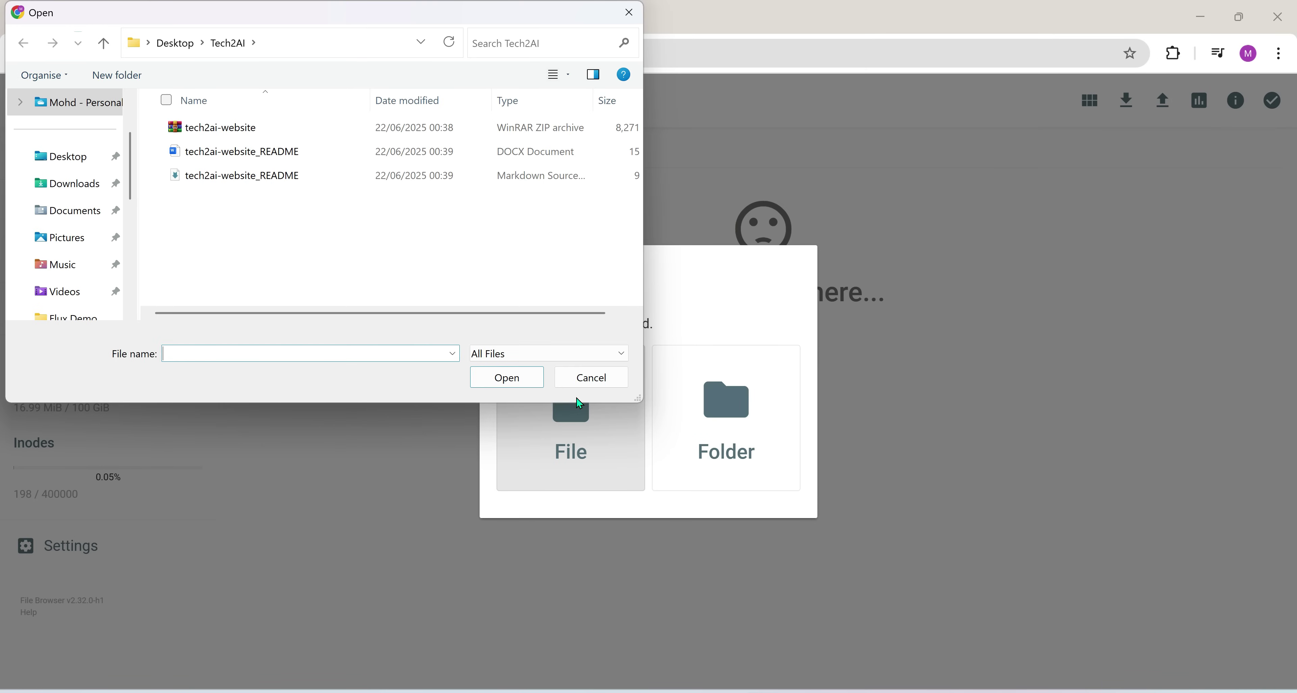
left_click(256, 135)
left_click(507, 378)
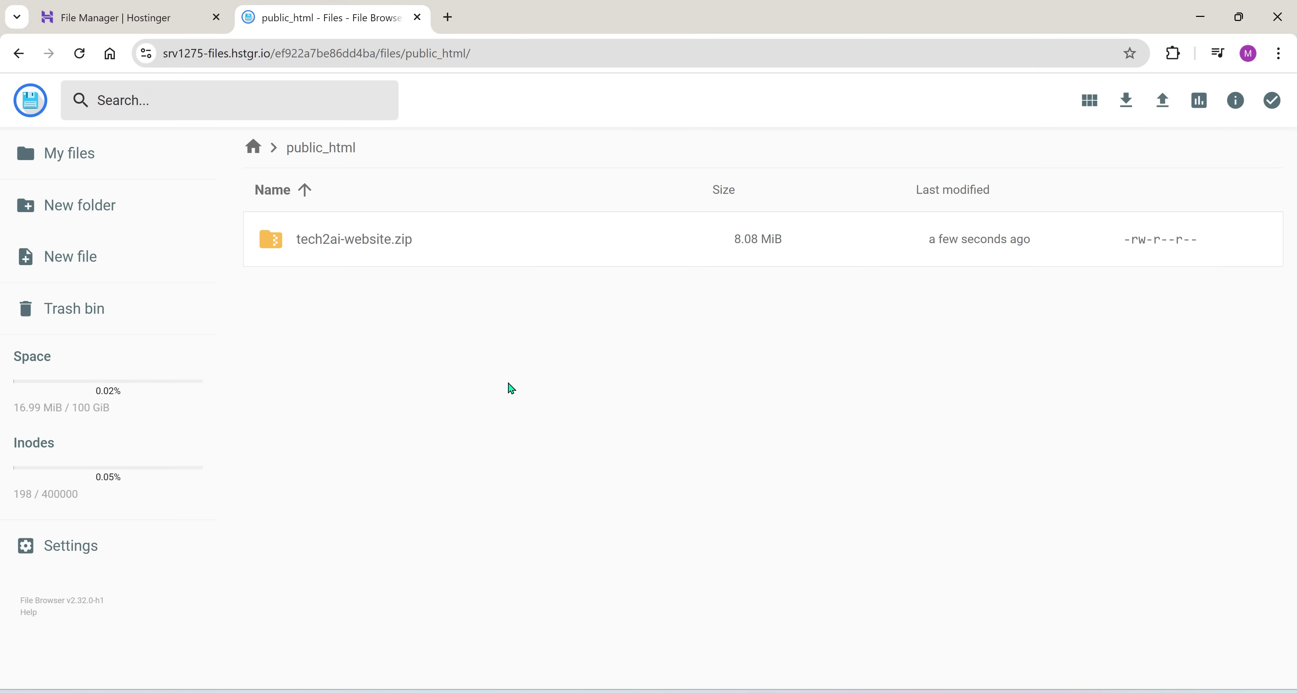
Extract tech2ai-website.zip into a folder named temp and open temp/tech2ai-website
right_click(389, 234)
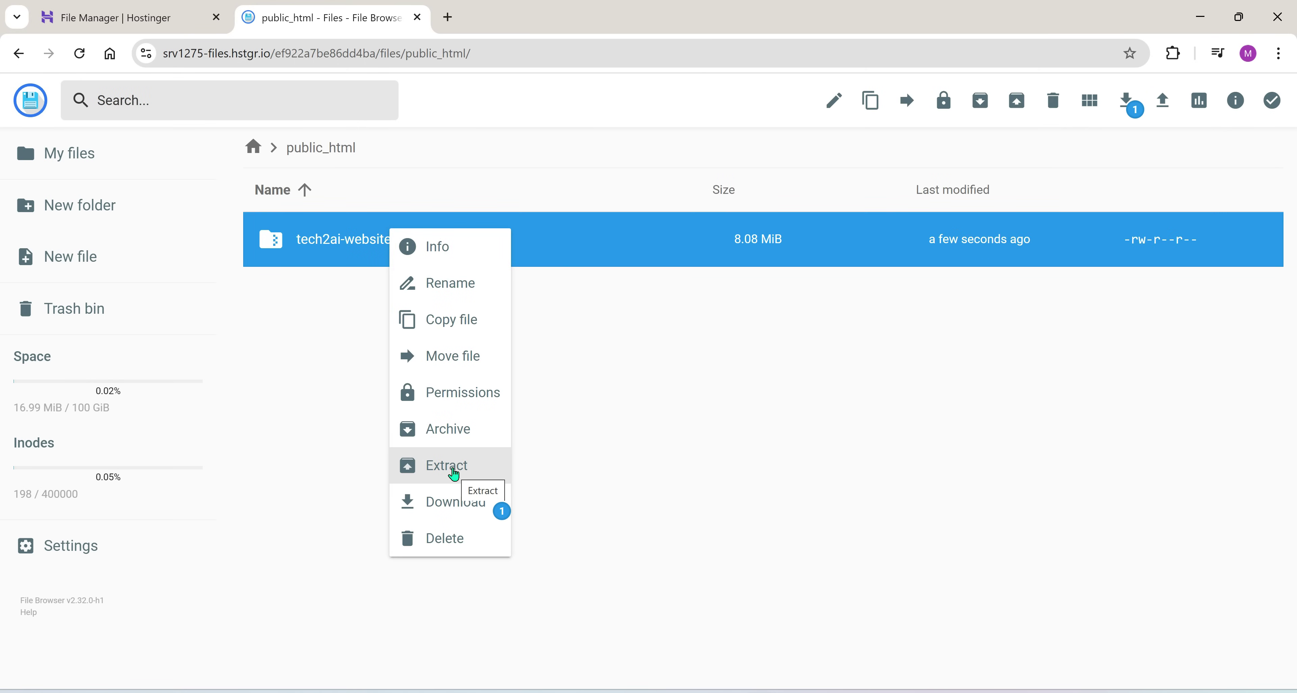
left_click(454, 474)
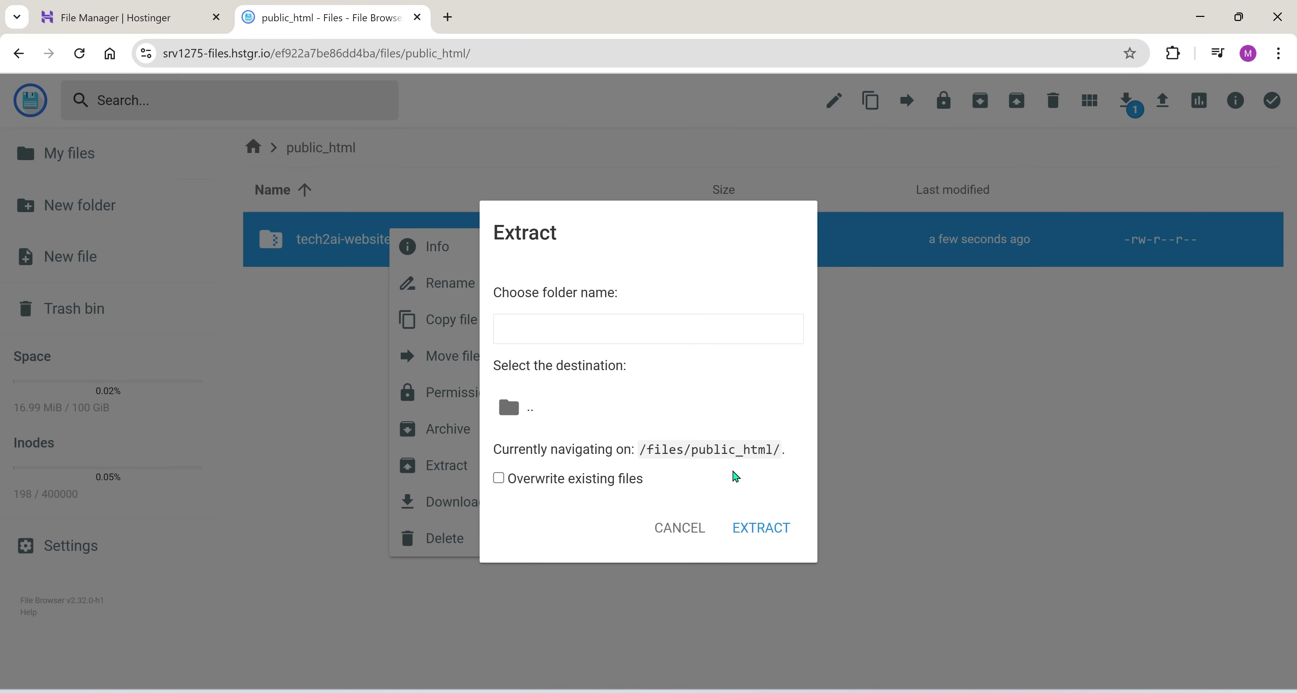
left_click(588, 329)
type("temp")
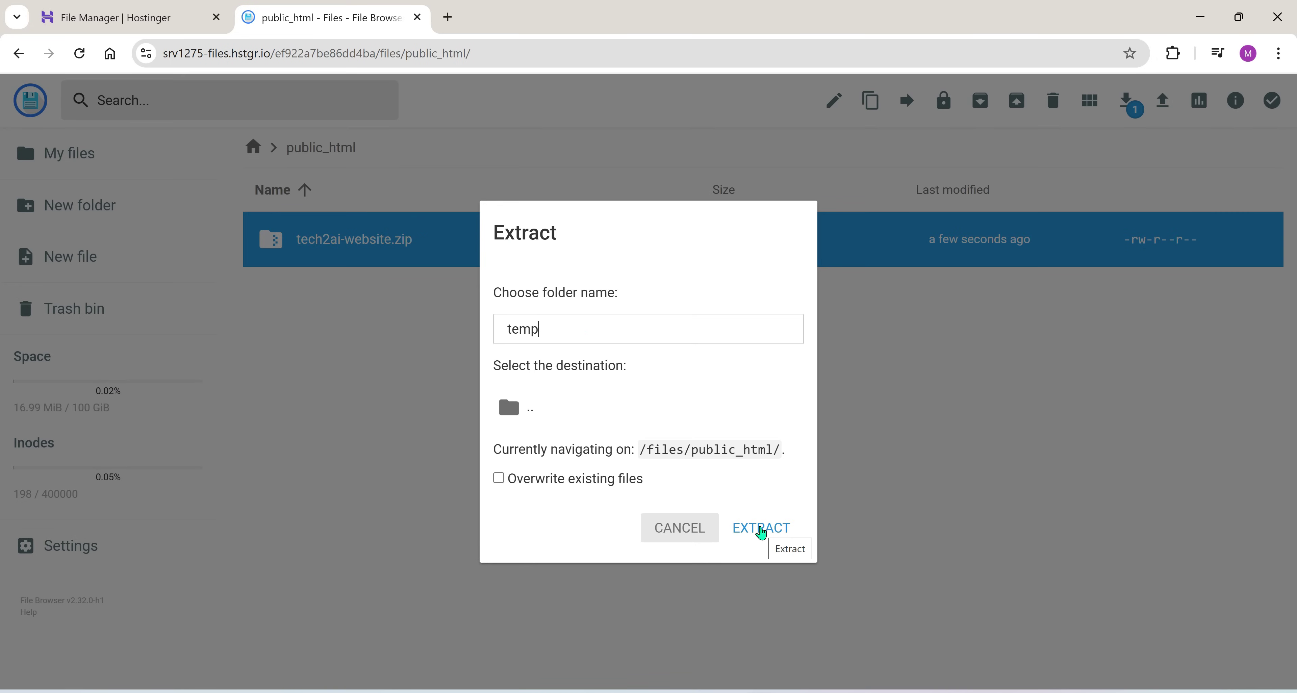
left_click(760, 529)
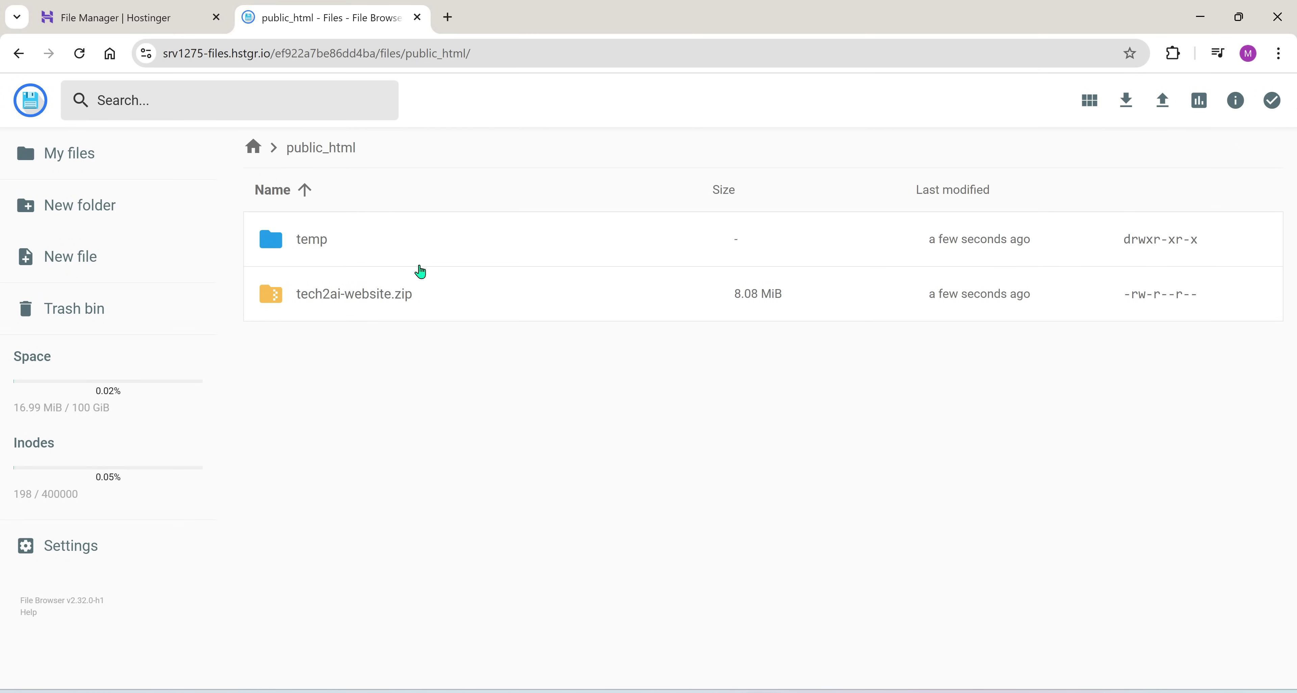
double_click(361, 255)
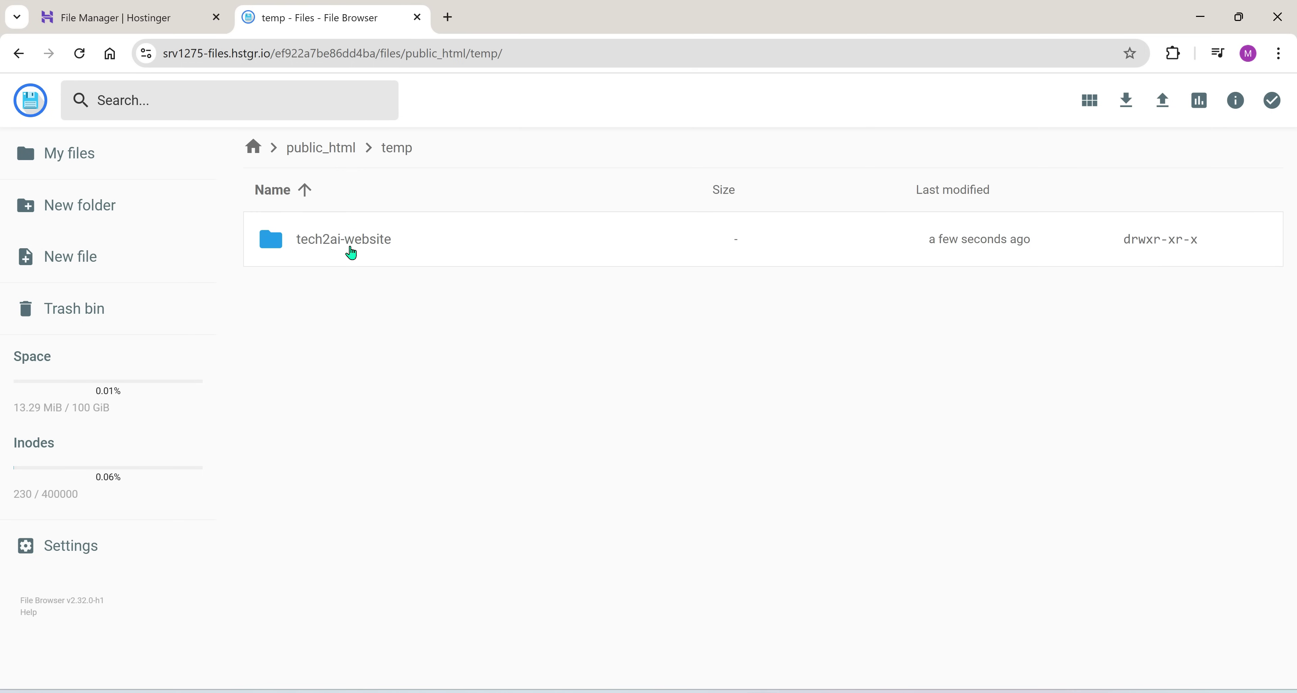
double_click(351, 252)
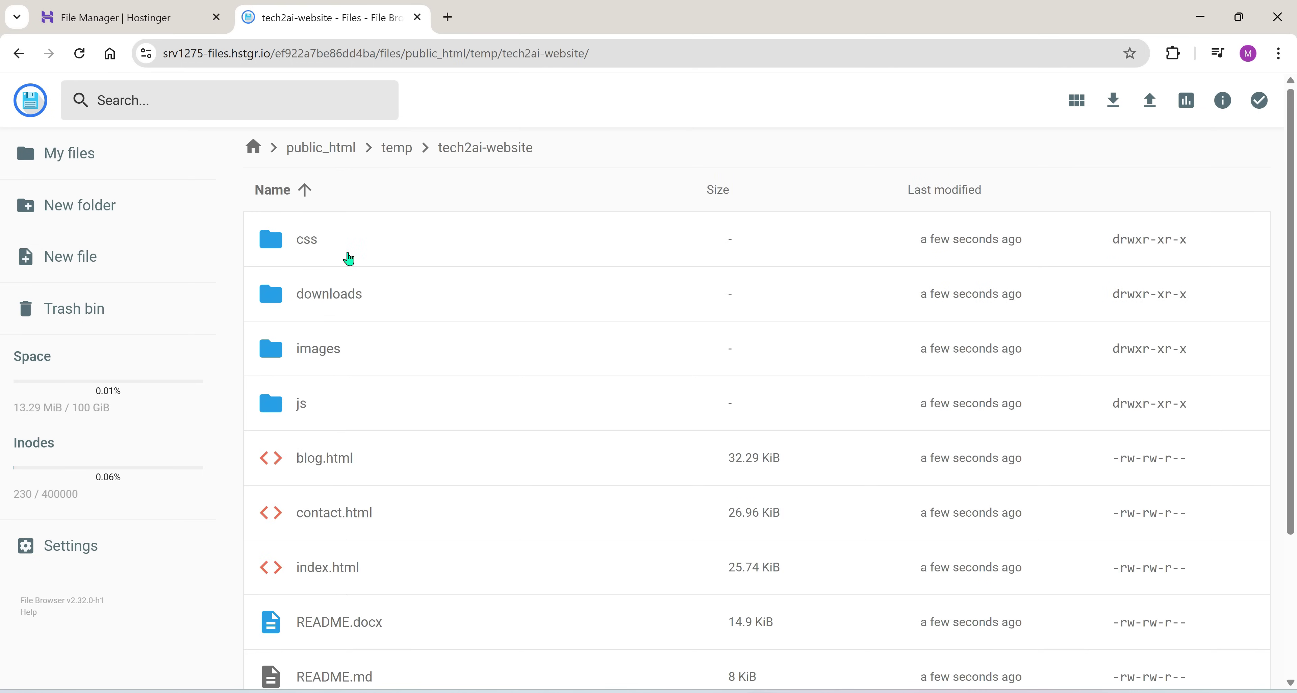
Select every file and folder inside tech2ai-website
left_click(349, 259)
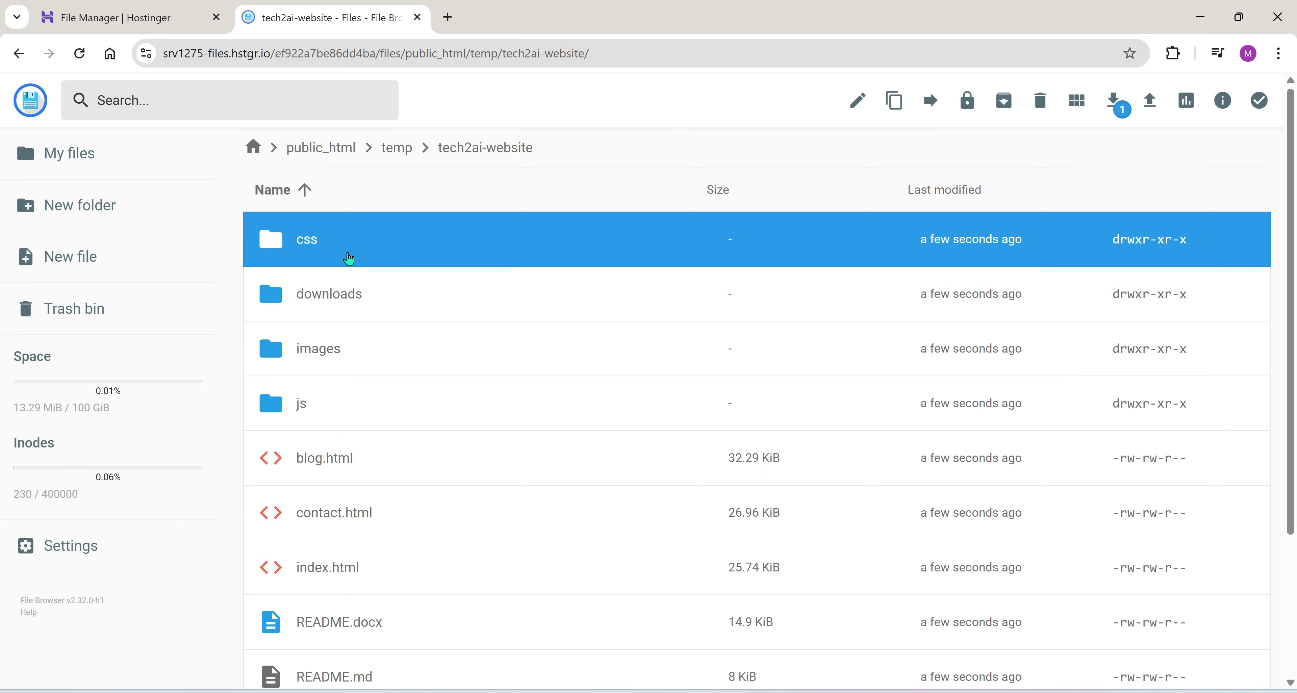
key("ctrl+a")
left_click(347, 259, "ctrl")
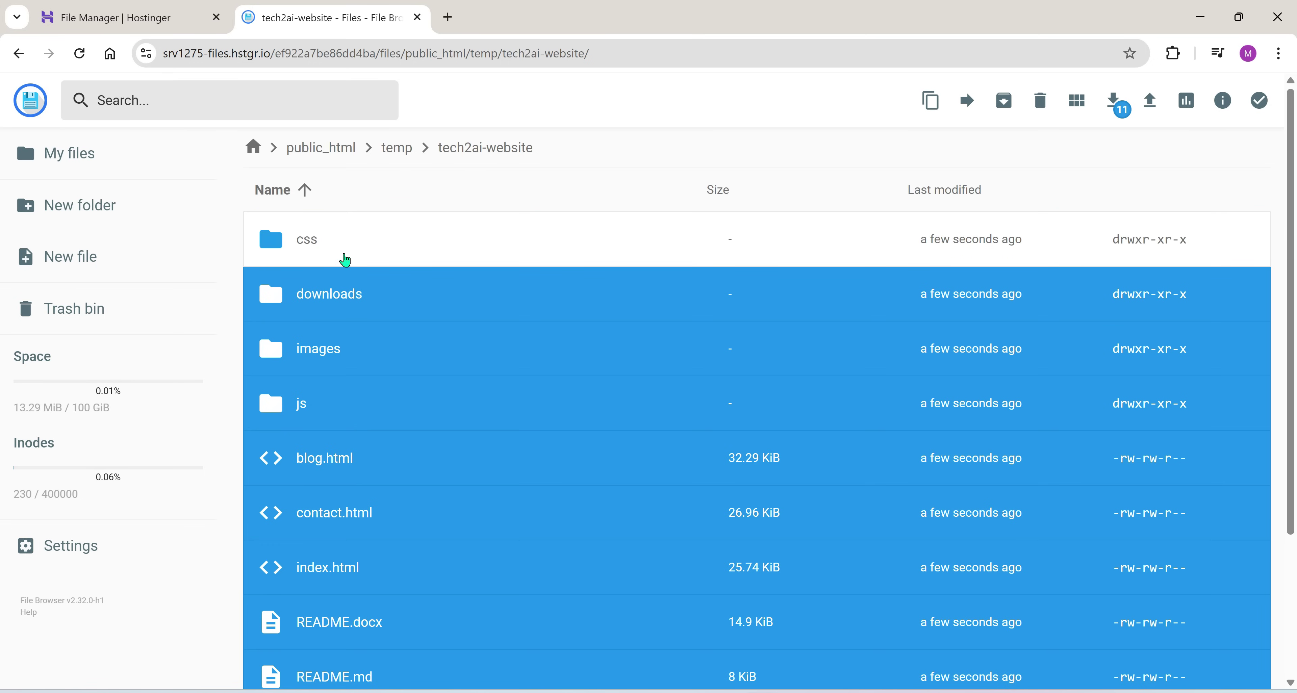
left_click(346, 260, "ctrl")
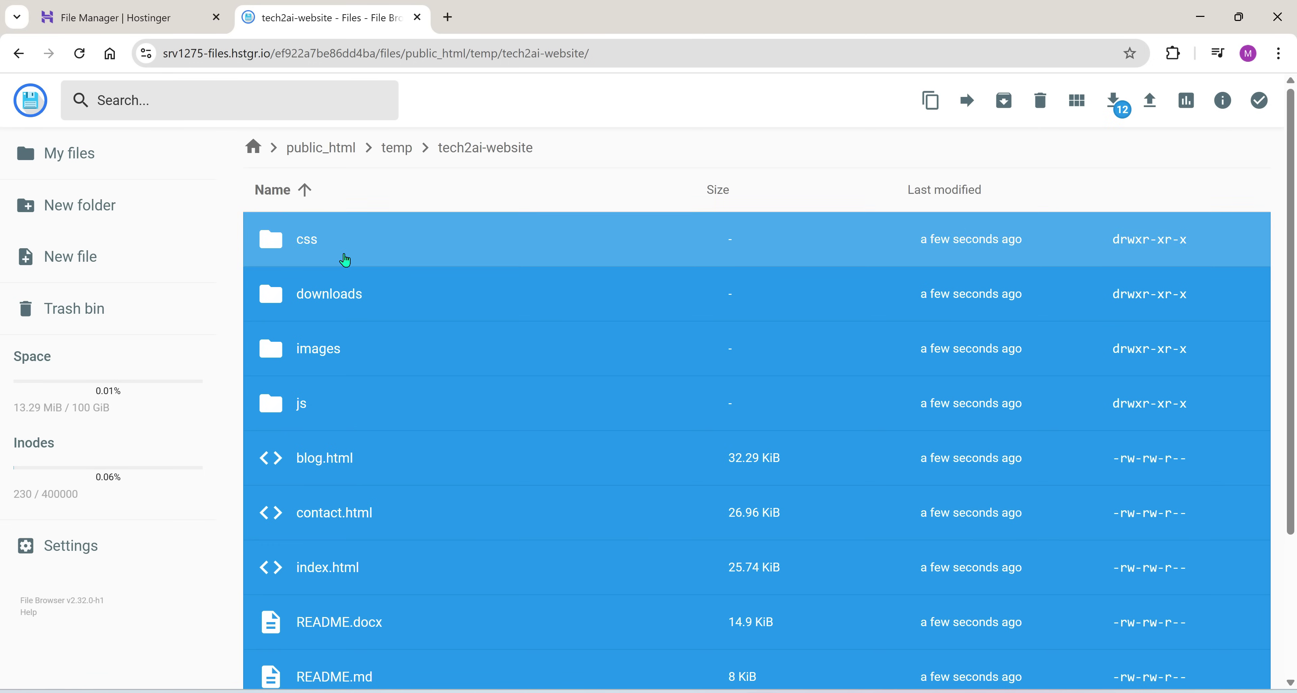
left_click(464, 299, "ctrl")
left_click(465, 300, "ctrl")
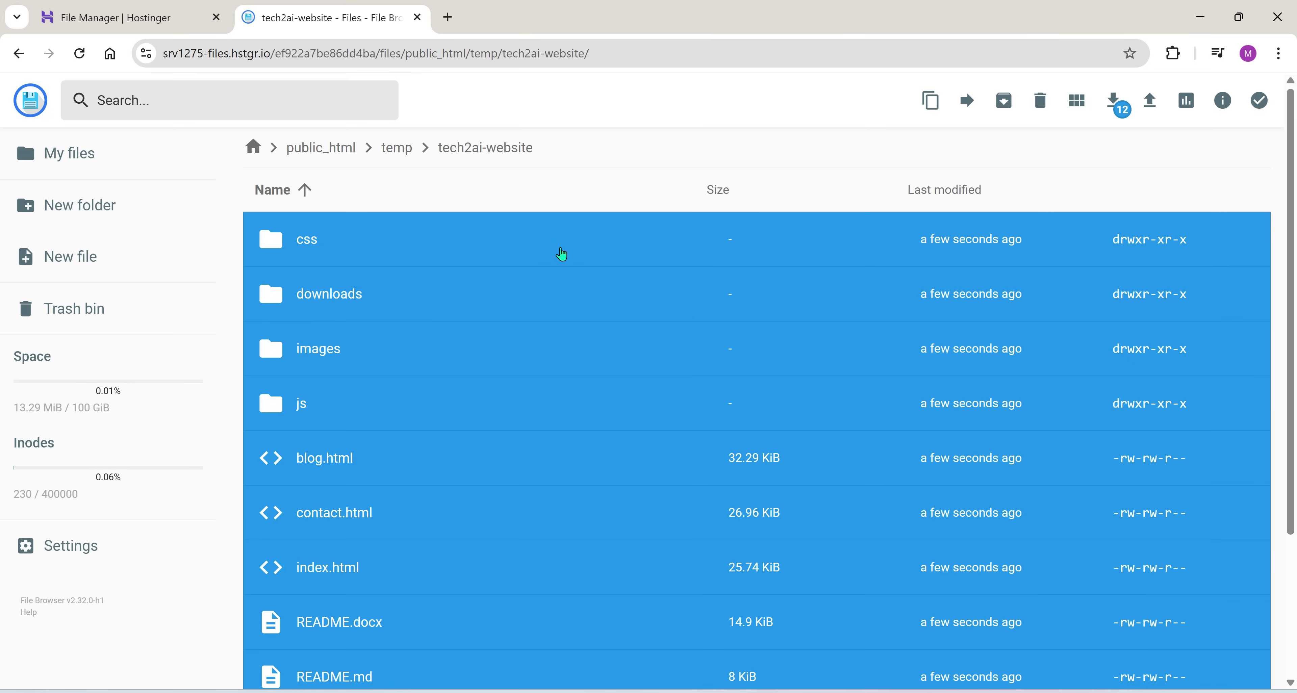
Move the selected website files up into the parent temp folder
right_click(606, 196)
right_click(520, 263)
left_click(583, 353)
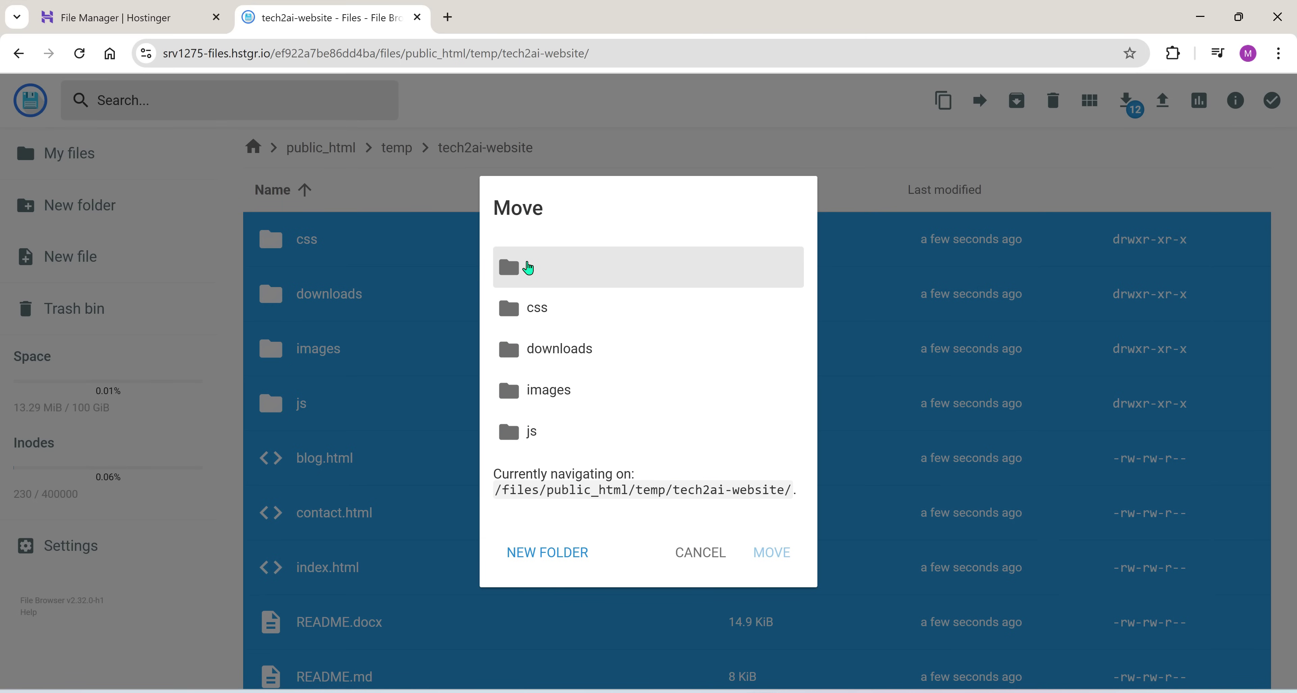
left_click(528, 268)
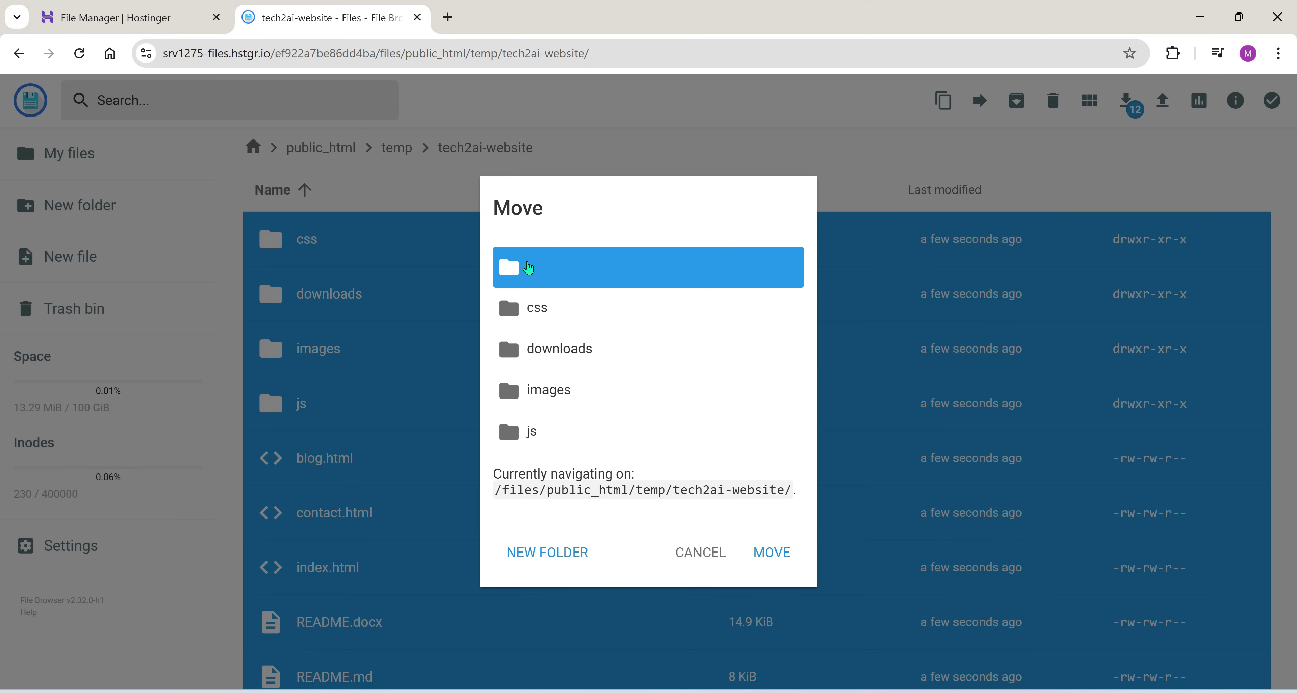
left_click(528, 268)
left_click(528, 268)
left_click(787, 556)
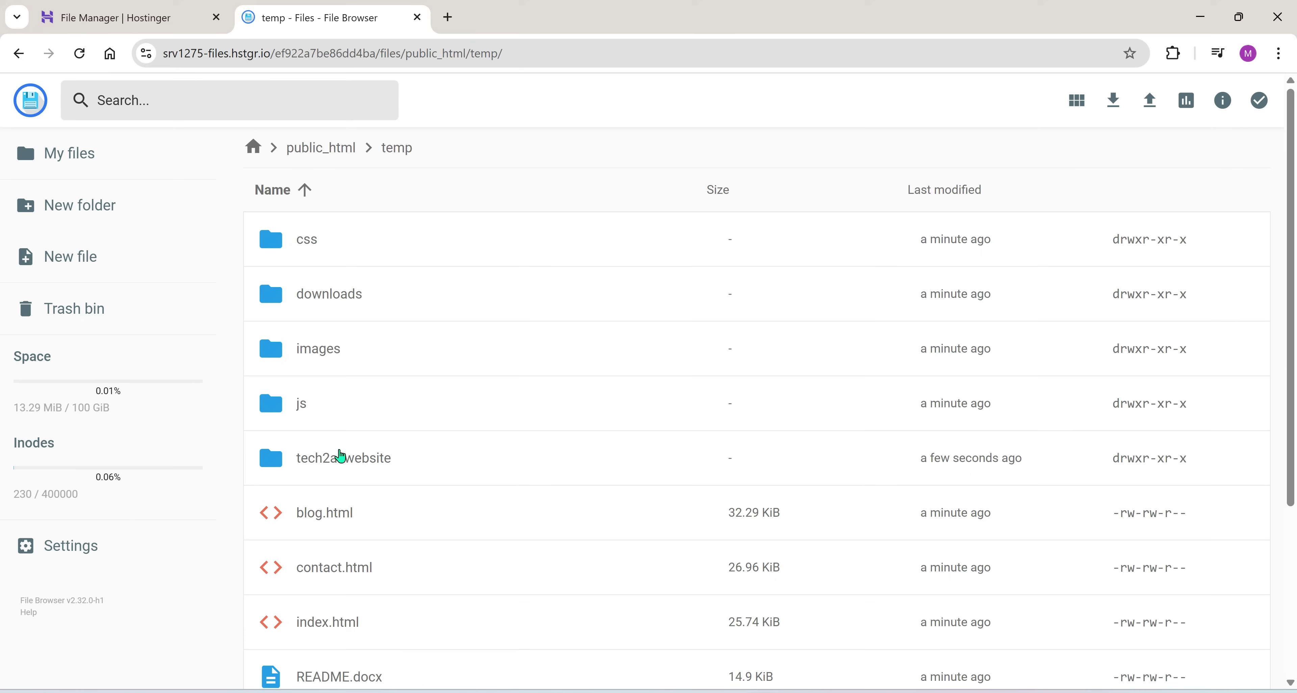
Confirm tech2ai-website is empty and delete that folder from temp
double_click(378, 468)
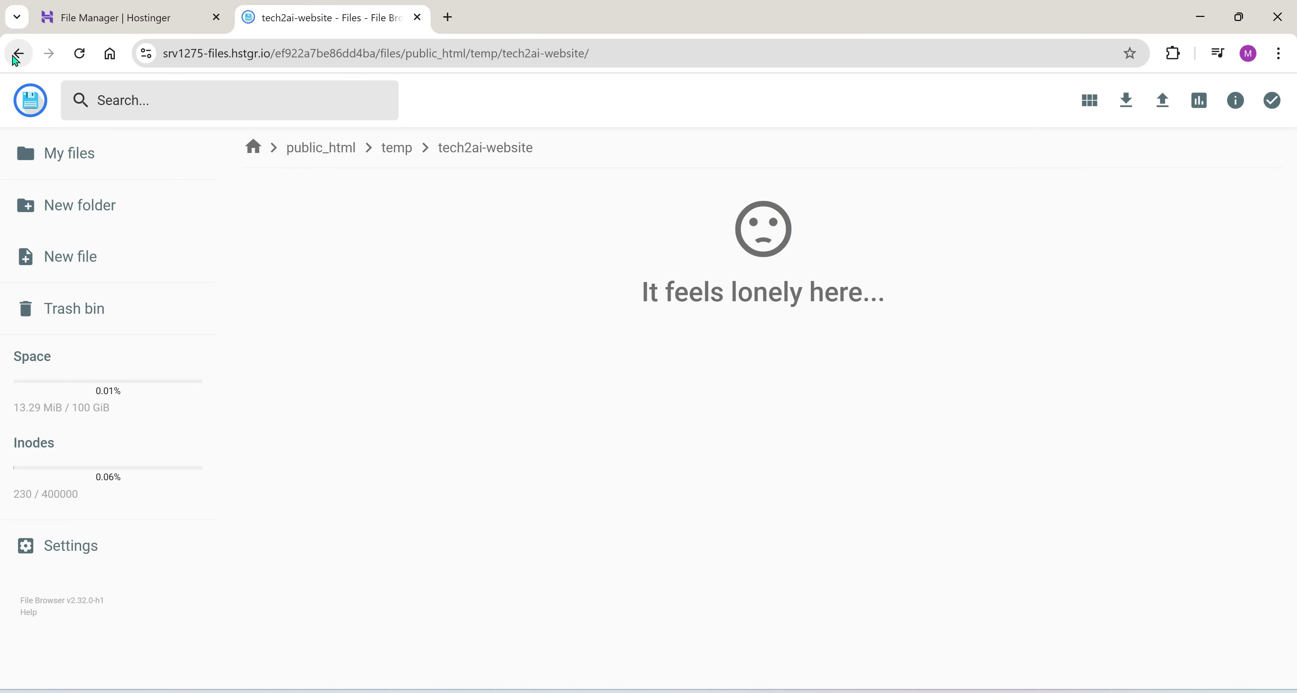
left_click(18, 53)
left_click(391, 458)
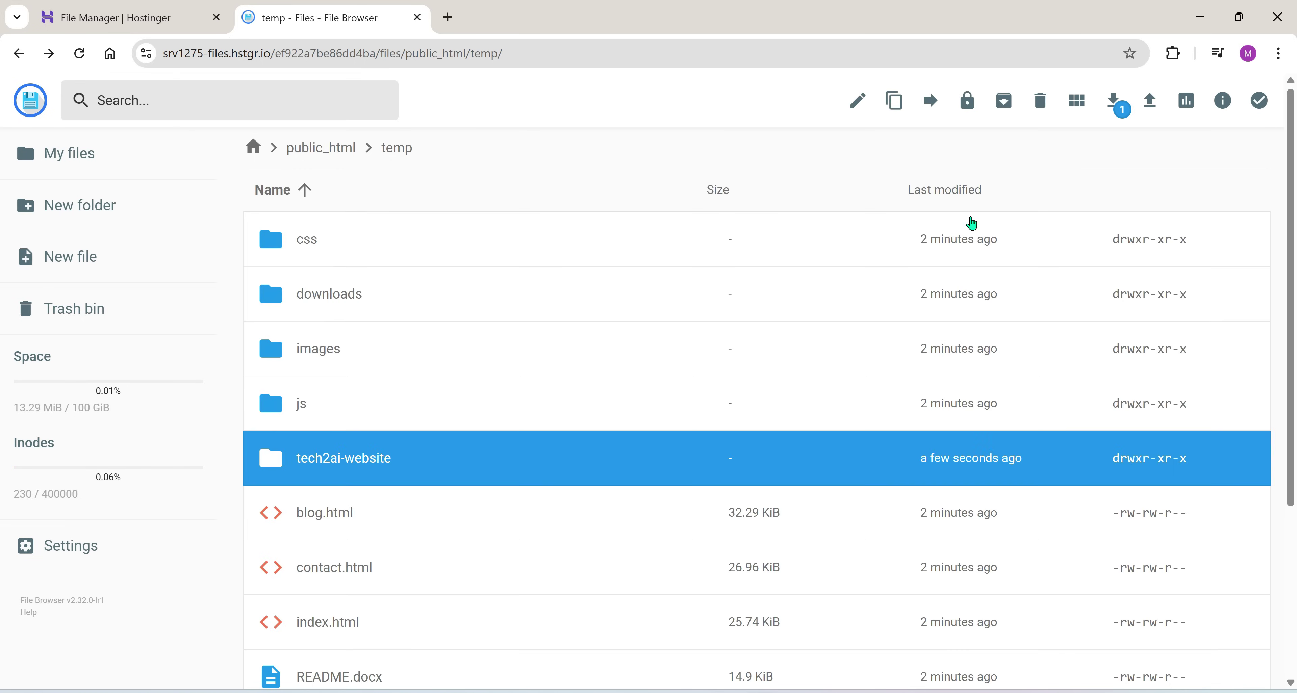
left_click(1041, 103)
left_click(778, 417)
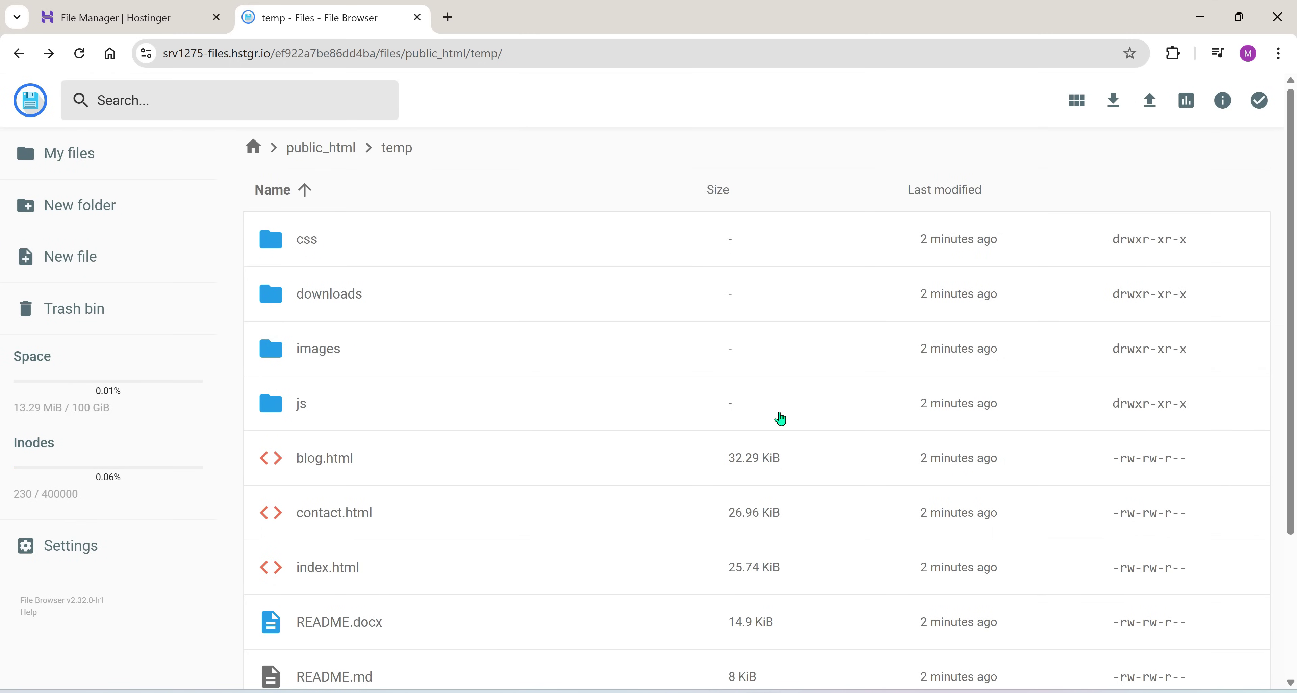
Move all items in temp up into public_html
left_click(406, 254)
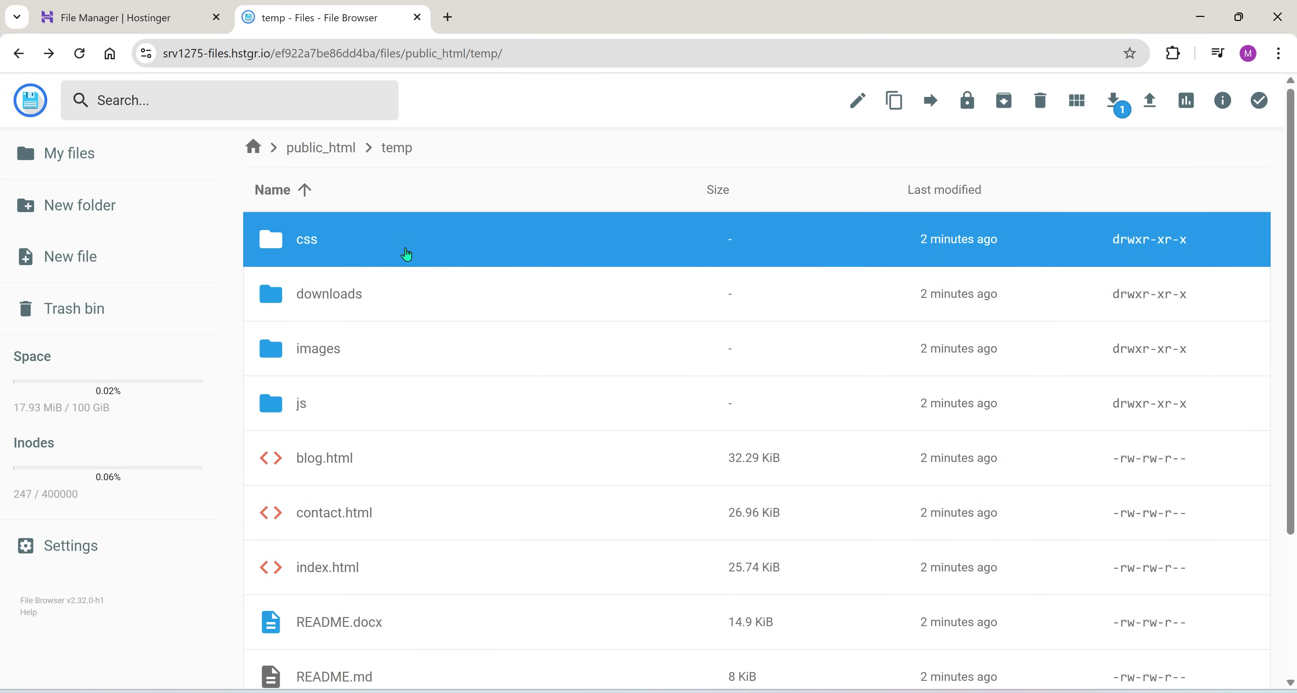
key("ctrl+a")
right_click(388, 255)
left_click(455, 349)
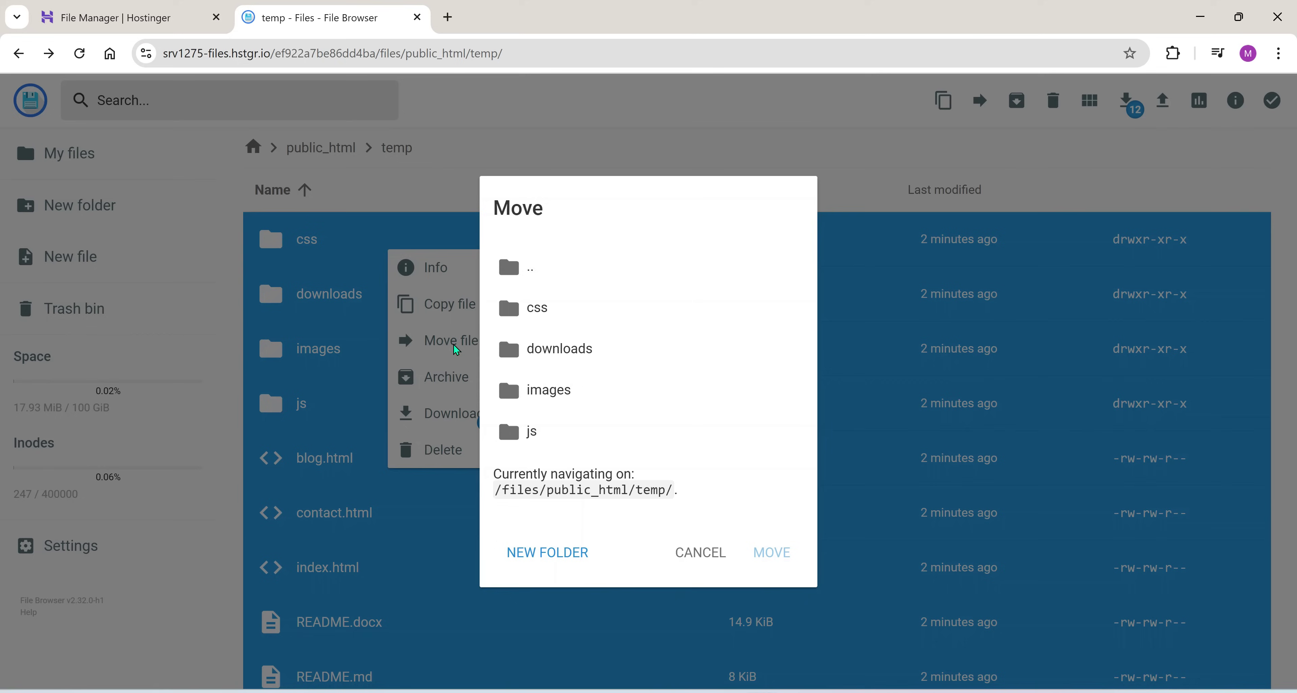
left_click(544, 273)
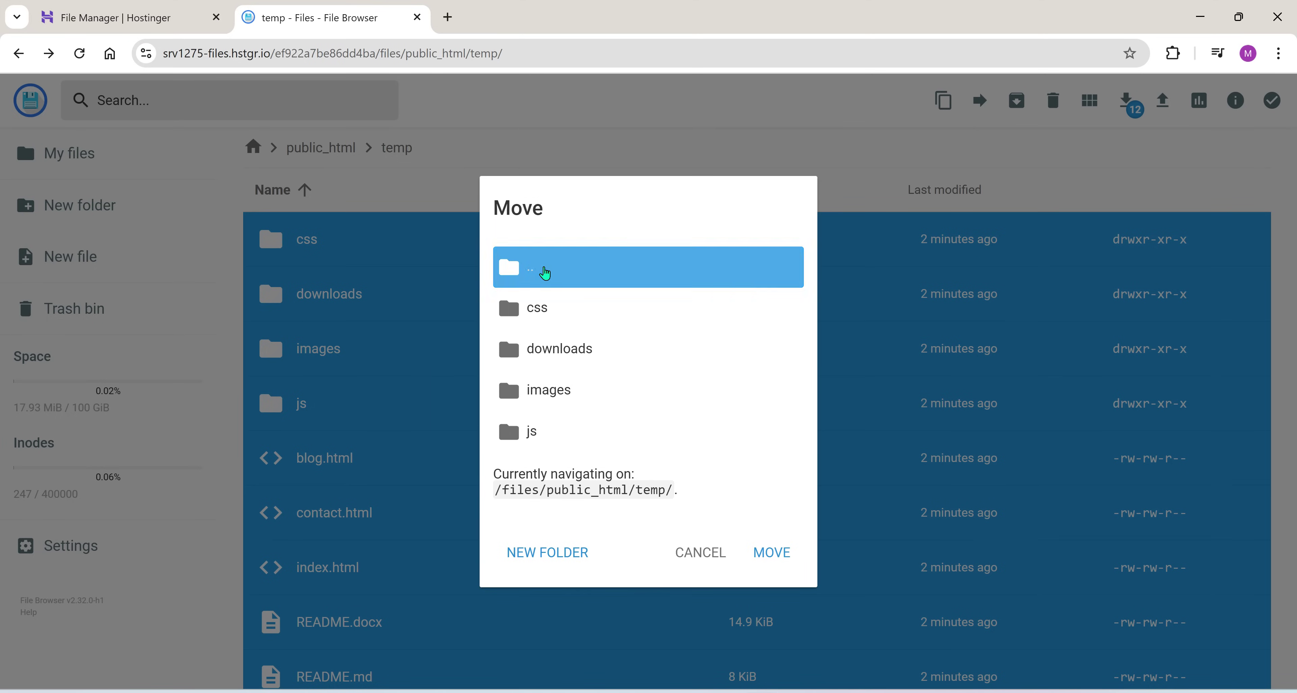
left_click(790, 564)
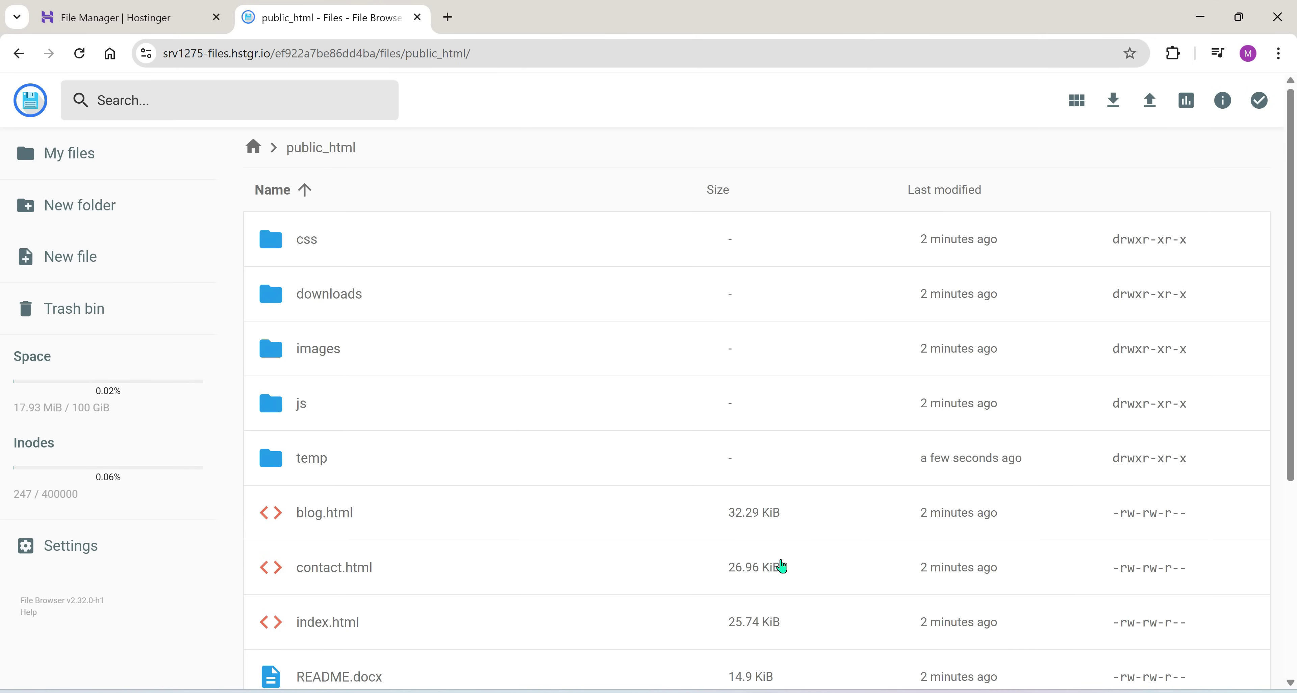
Confirm temp is empty and delete the temp folder
double_click(446, 470)
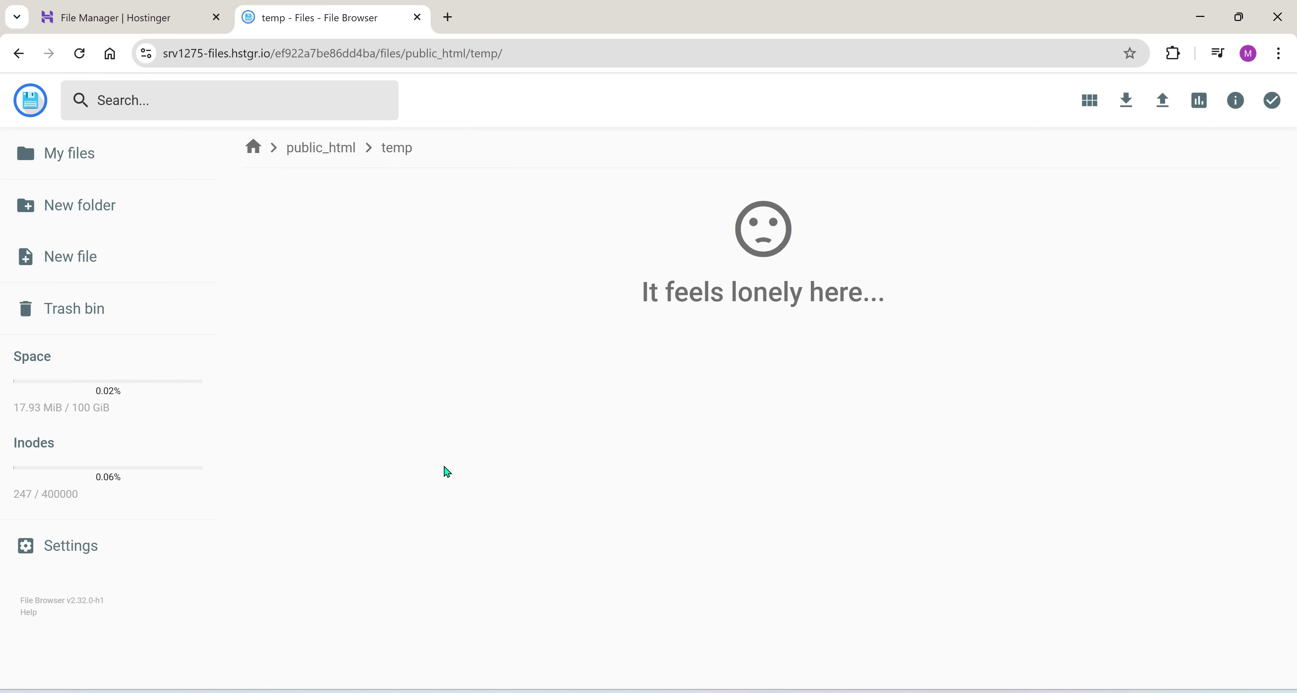
left_click(19, 53)
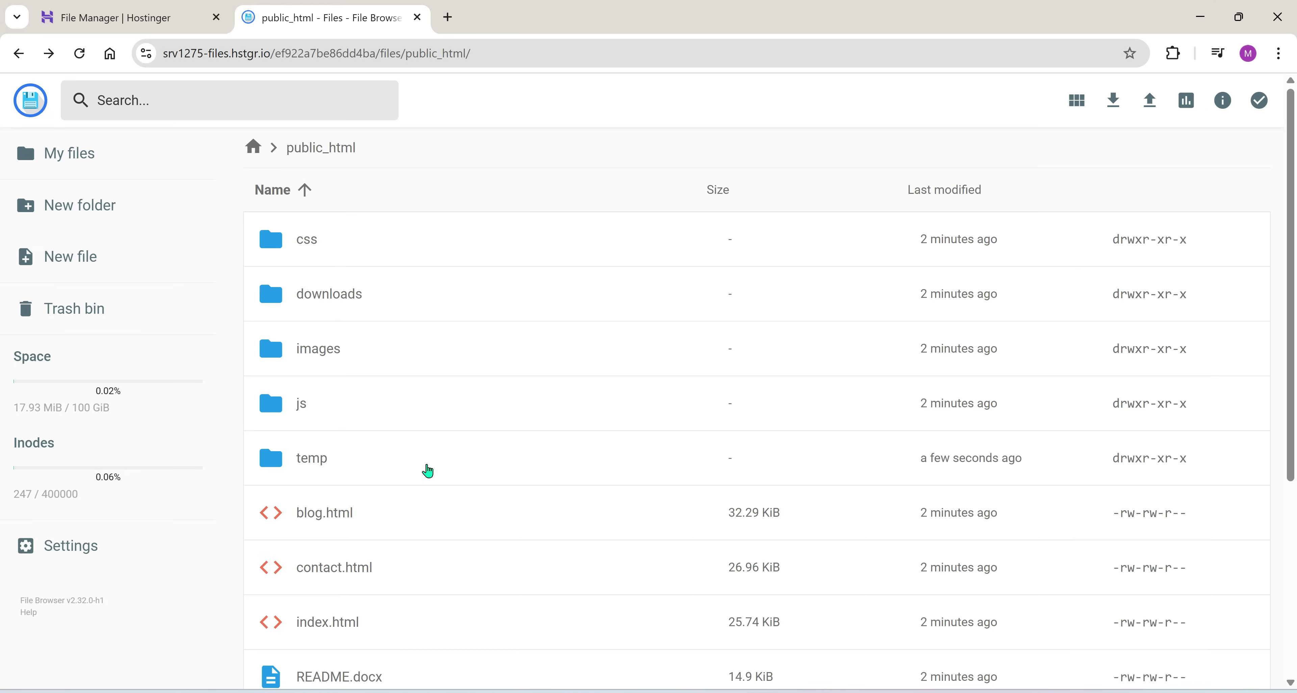
left_click(427, 471)
left_click(1052, 101)
left_click(775, 420)
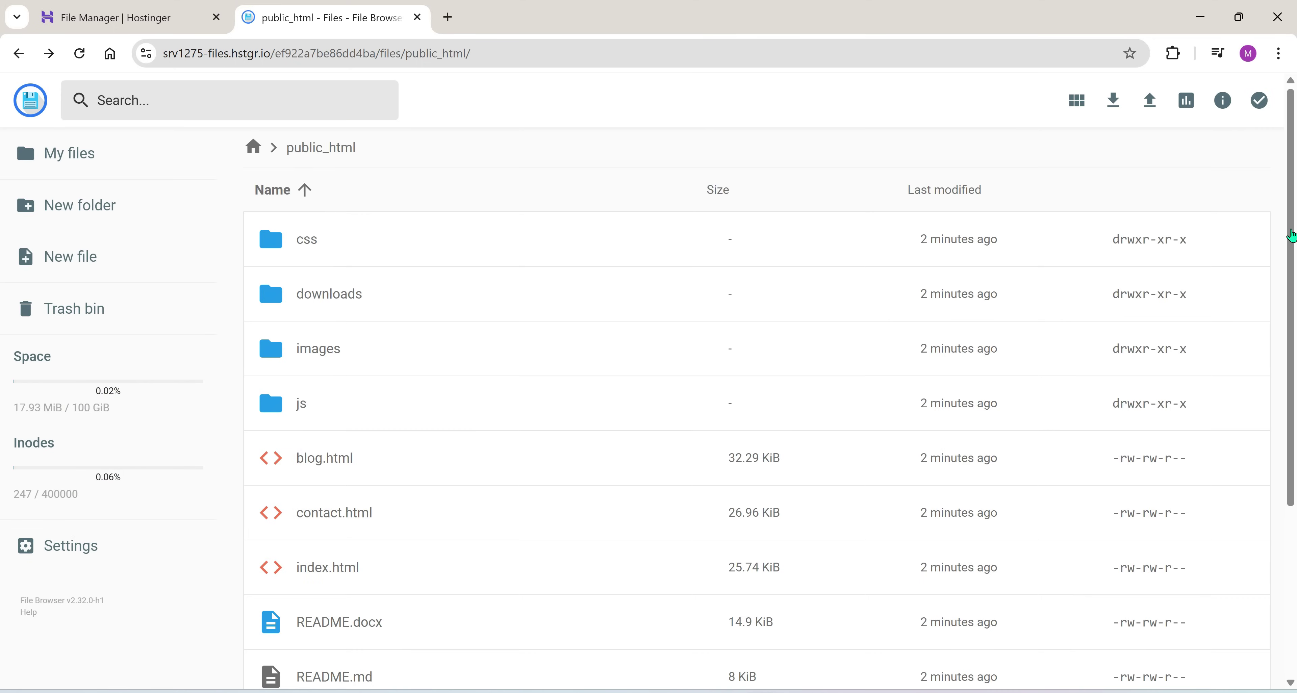
Delete tech2ai-website.zip from public_html
left_click_drag(1293, 233, 1294, 511)
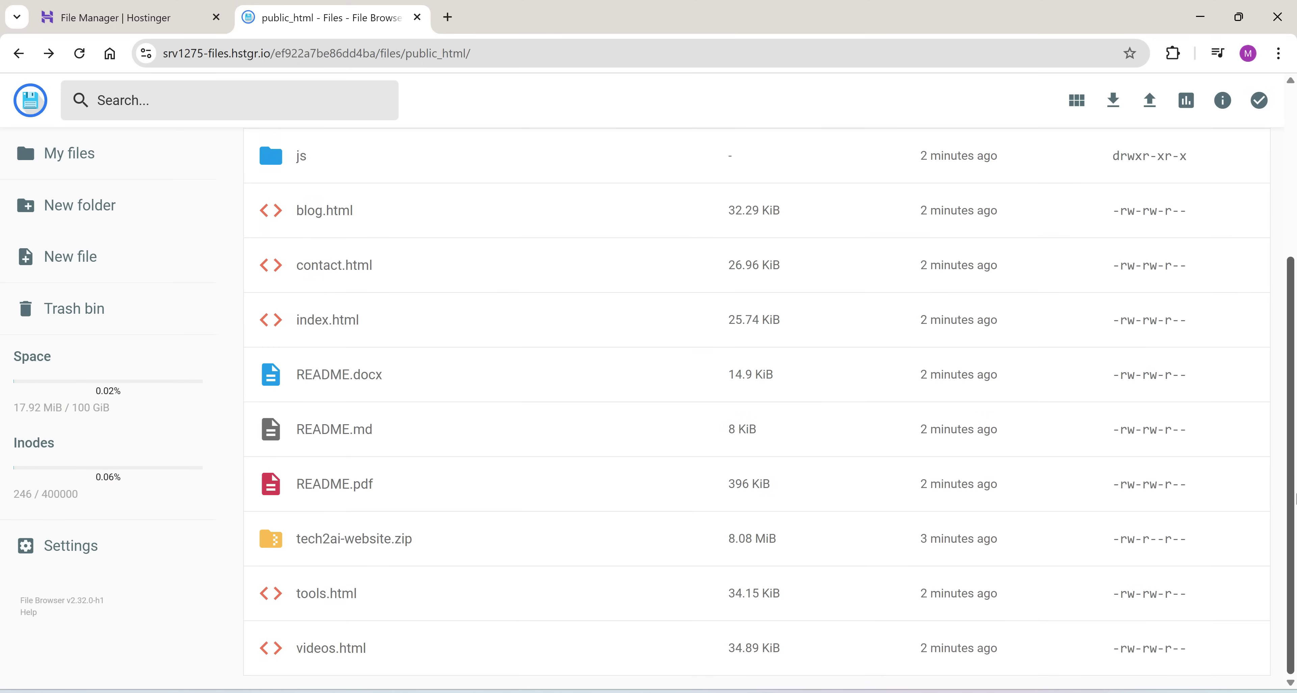
left_click(394, 541)
left_click(1040, 100)
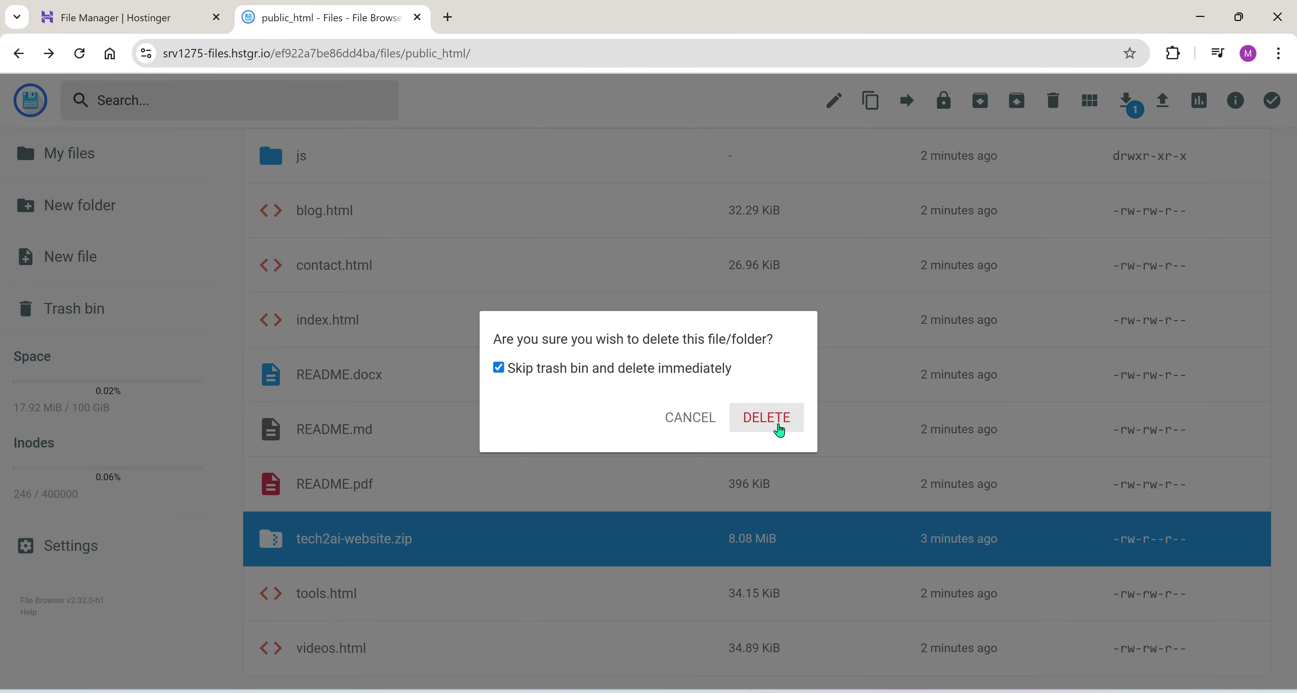
left_click(779, 430)
scroll(1293, 216, "up", 5)
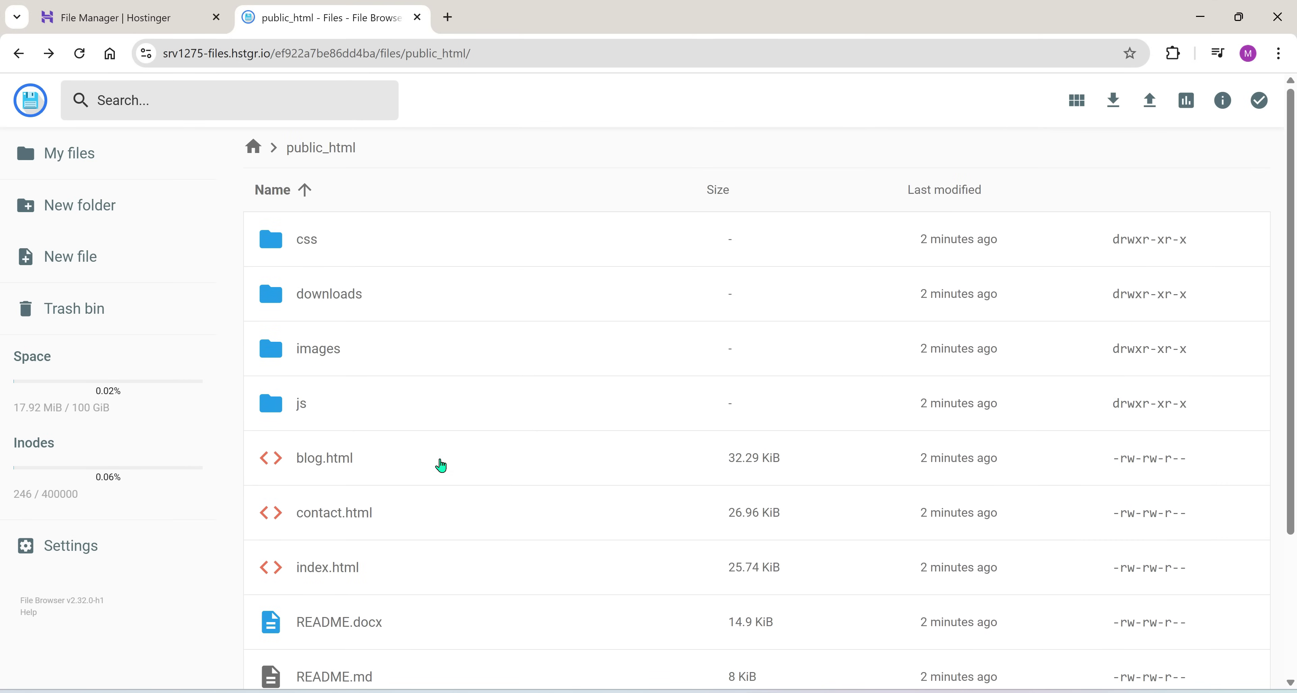
left_click_drag(1289, 317, 1292, 456)
scroll(1291, 456, "up", 5)
left_click(447, 17)
left_click(394, 49)
type("www")
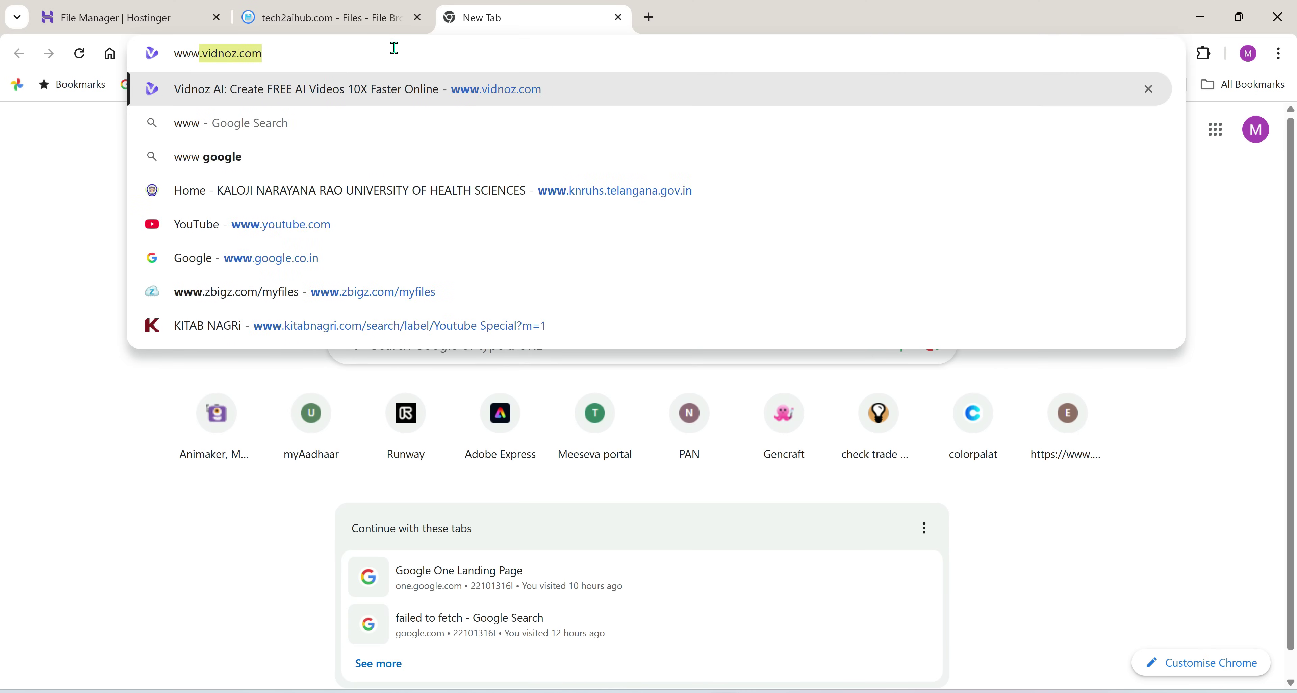
type(".tech2")
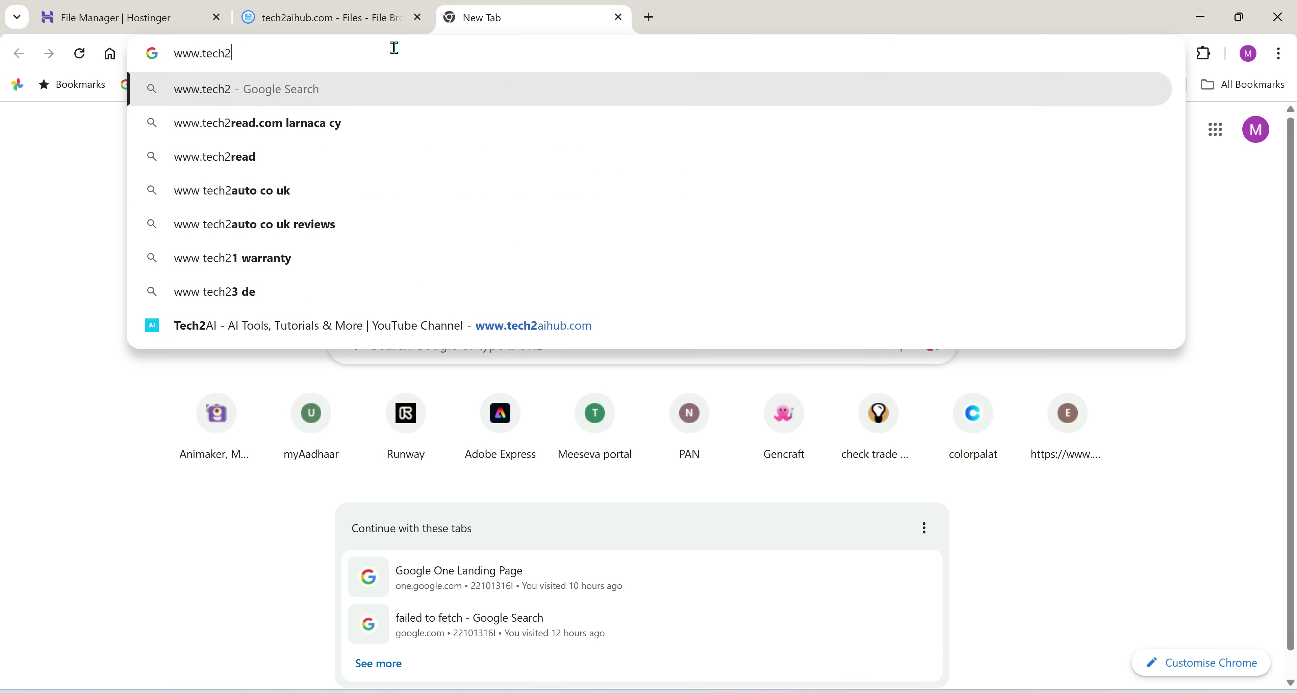
type("aihub.com")
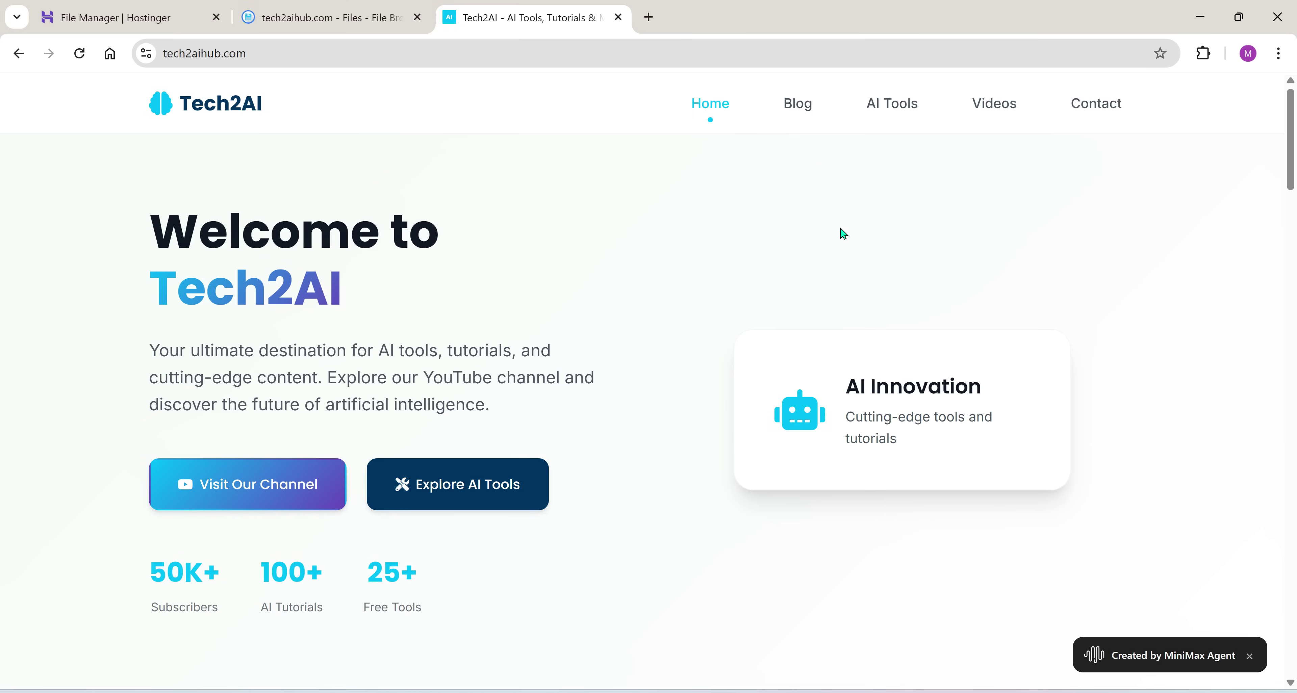
Visit the Blog and AI Tools pages and check the full https address
left_click(803, 110)
mouse_move(1290, 152)
left_mouse_down()
mouse_move(1290, 321)
mouse_move(1290, 146)
left_mouse_up()
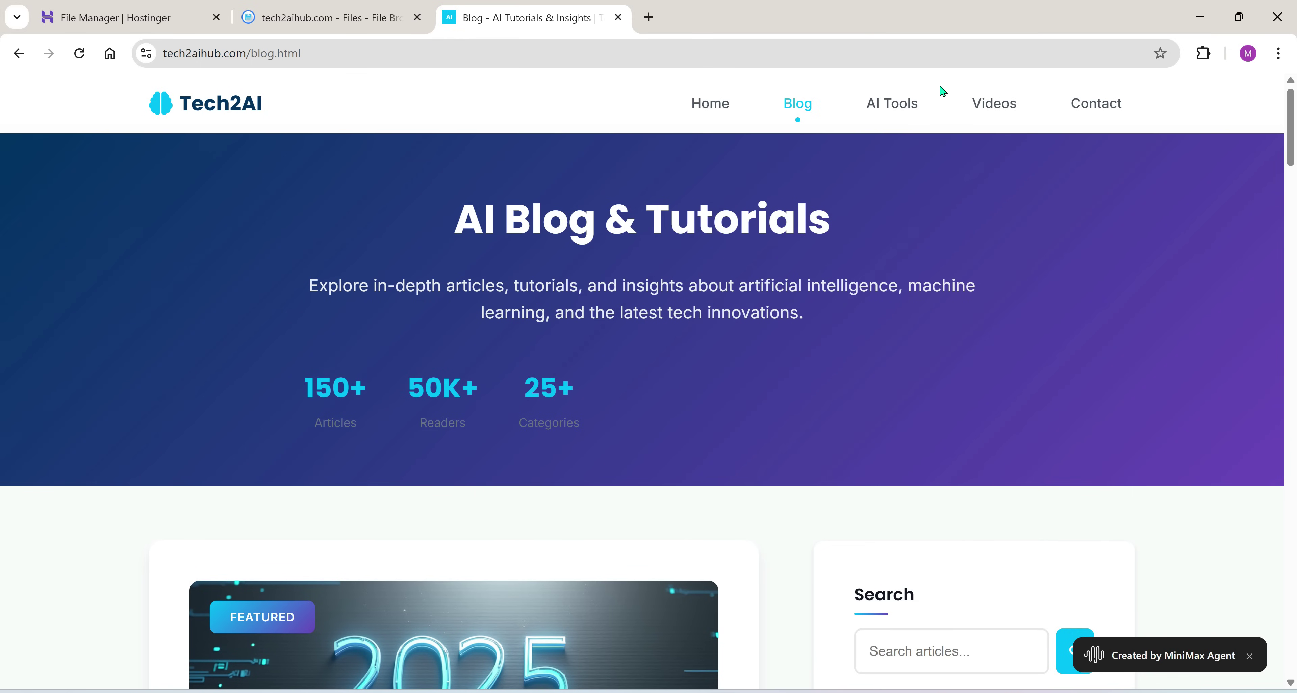
left_click(901, 104)
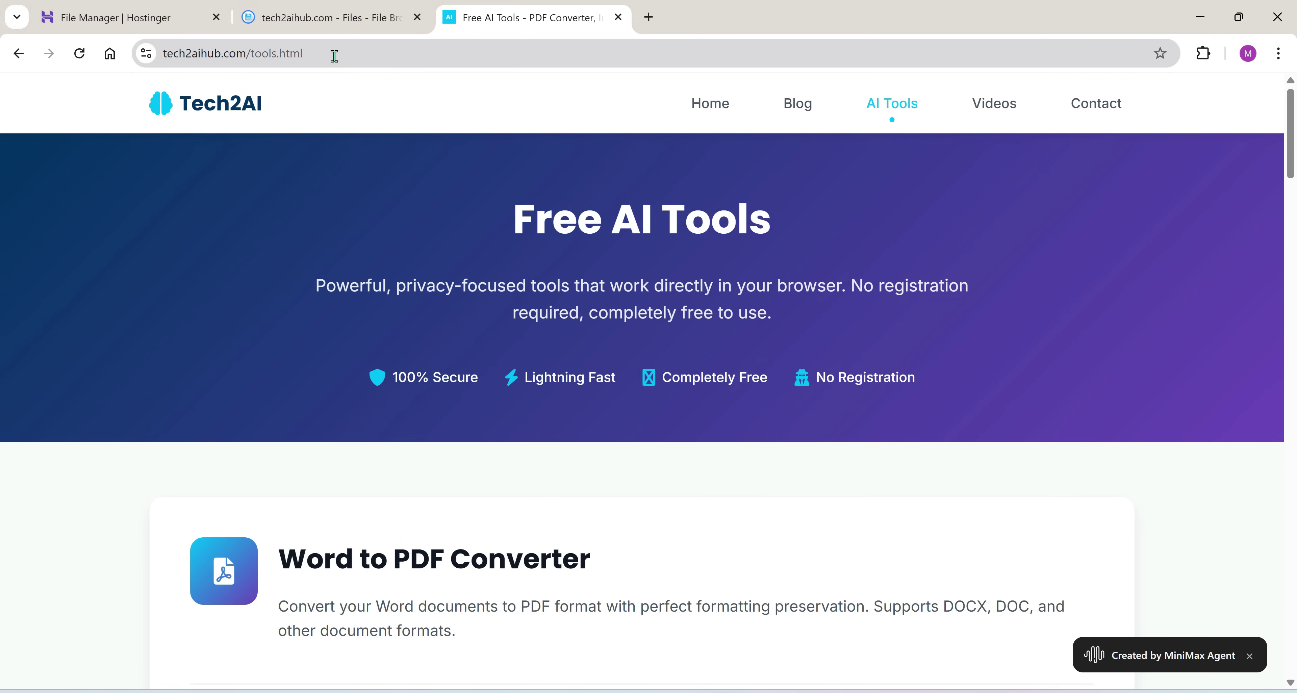
left_click(271, 53)
left_click(325, 58)
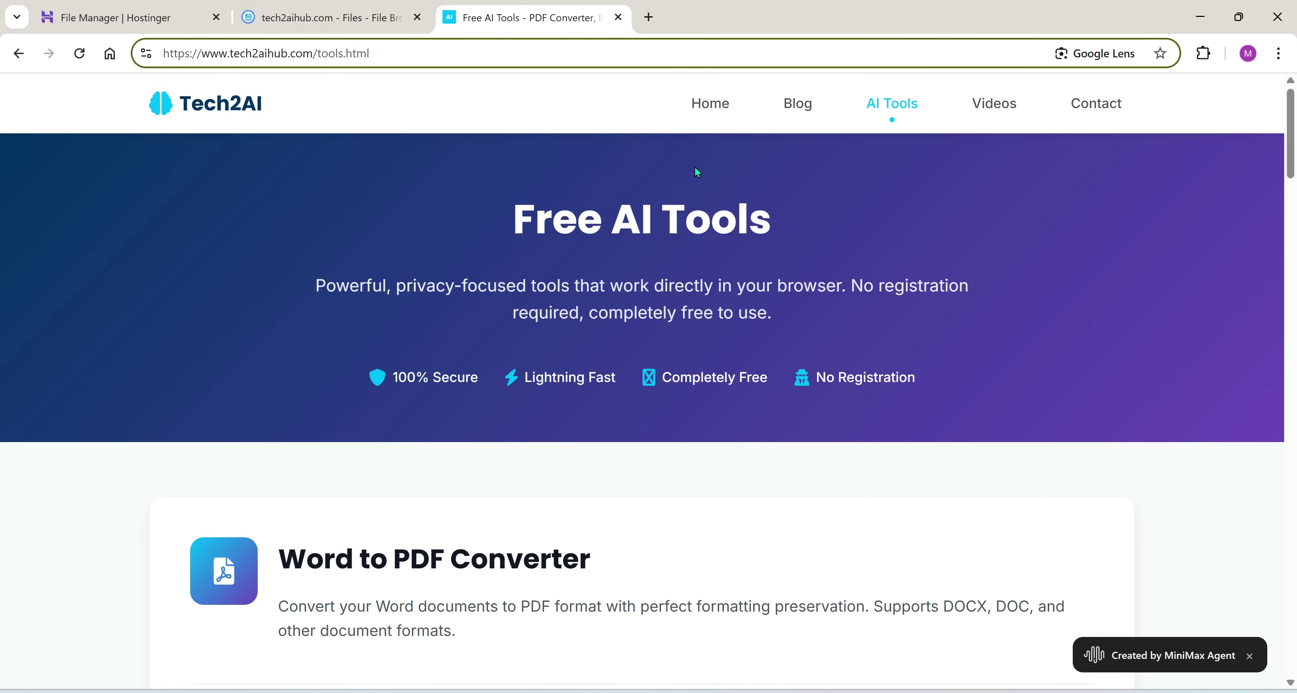
Return Home, then view the Videos page and scroll through the Latest Videos cards
left_click(720, 108)
left_click(1000, 111)
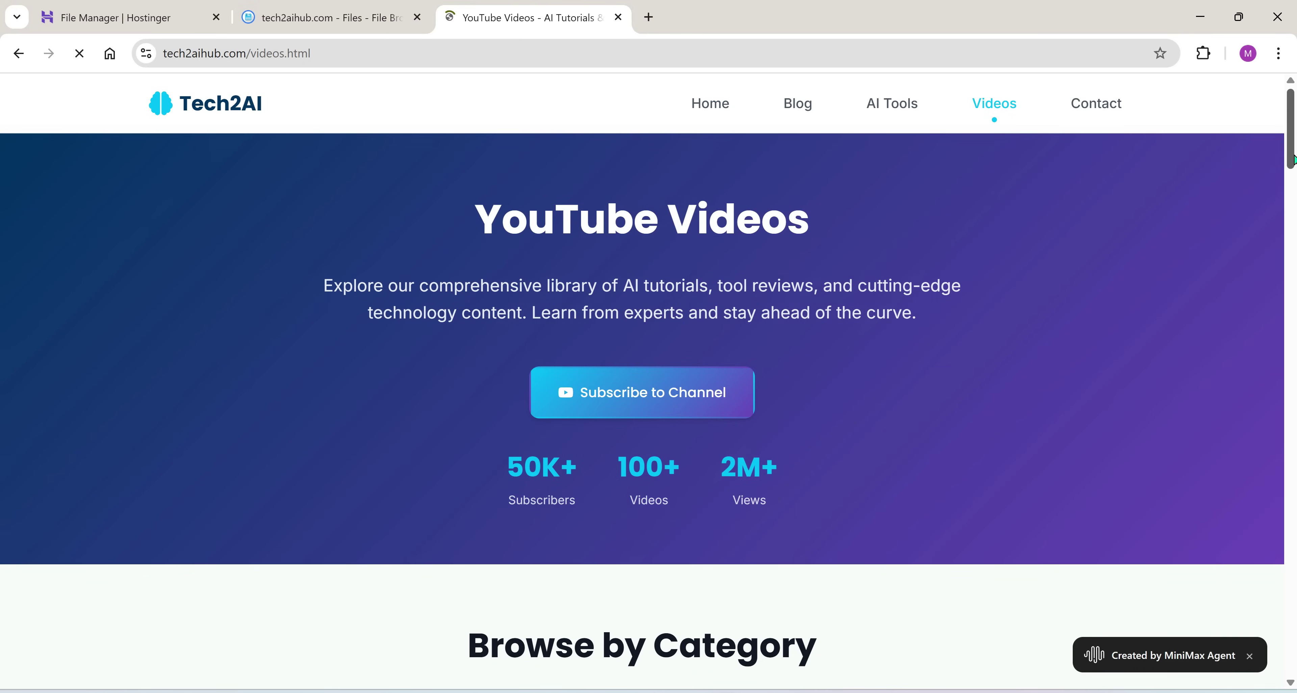
scroll(1293, 215, "down", 5)
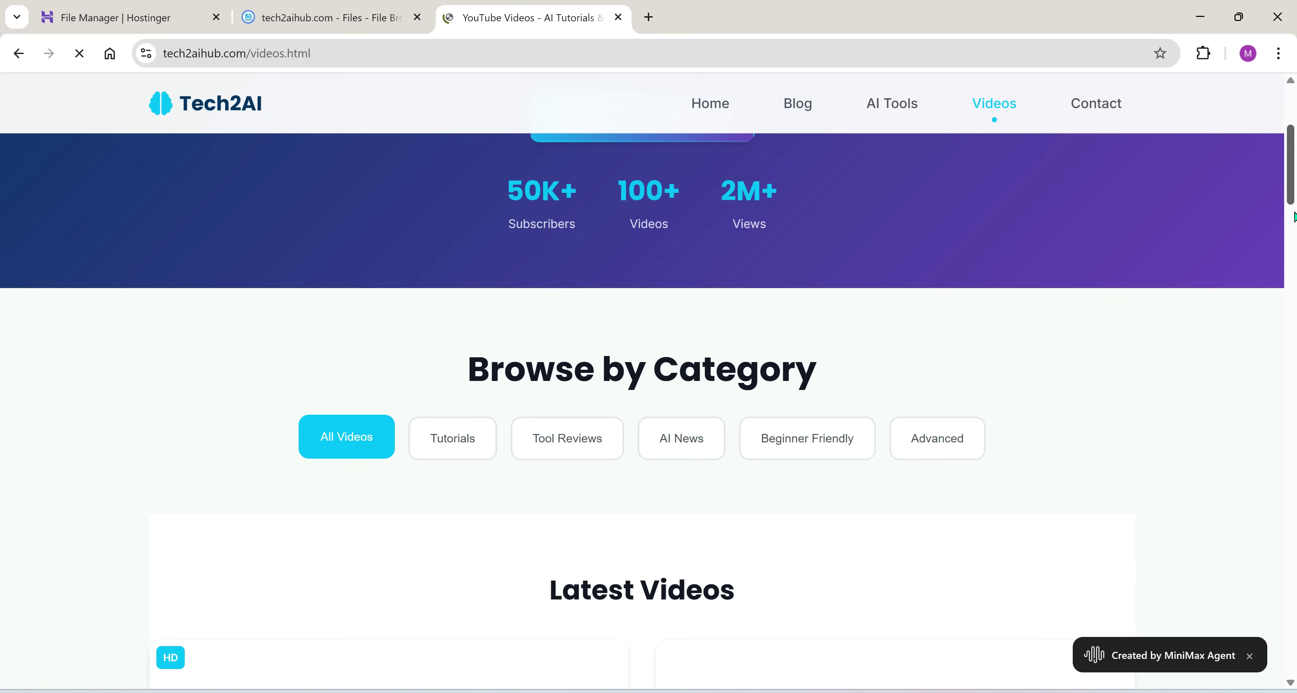
scroll(1293, 216, "down", 3)
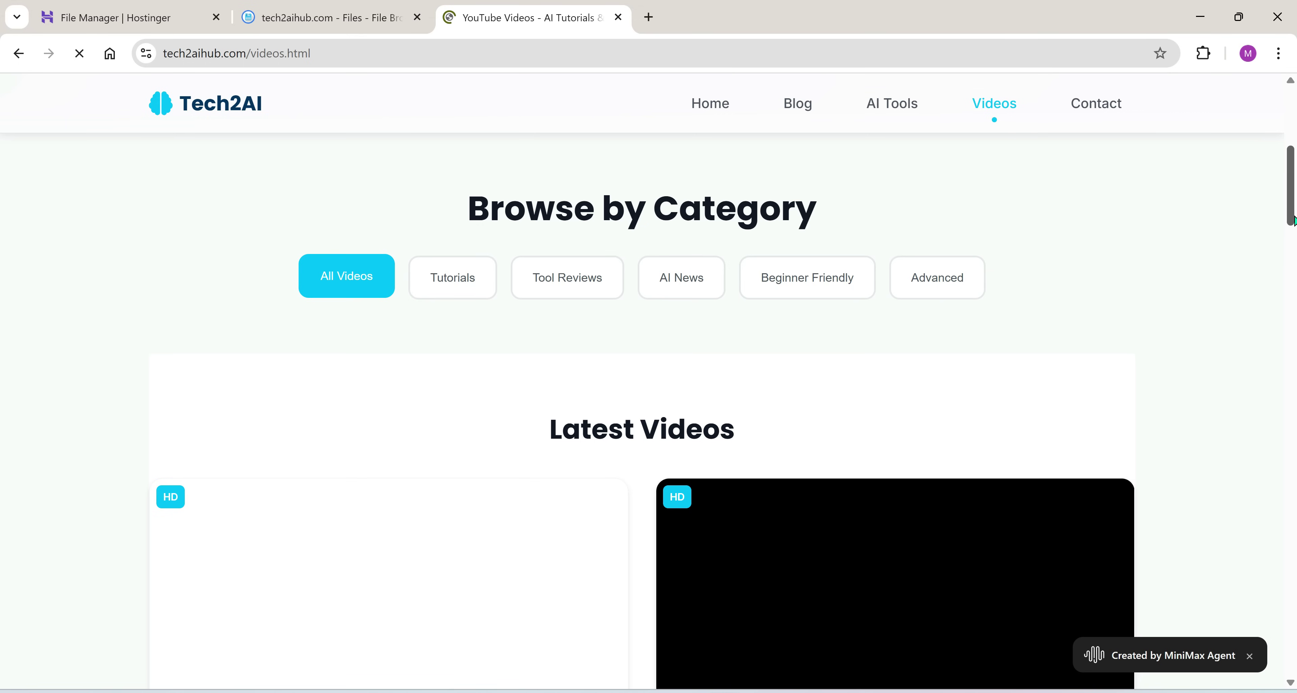
scroll(1292, 221, "down", 1)
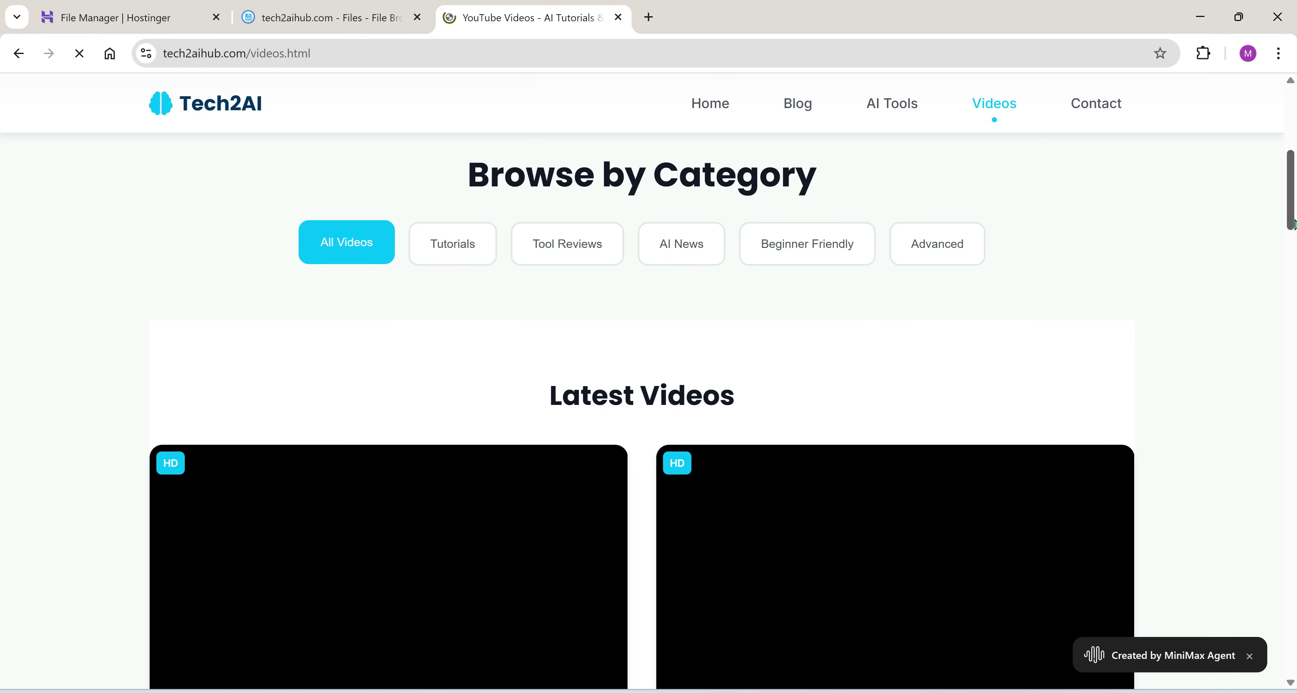
scroll(1292, 221, "down", 1)
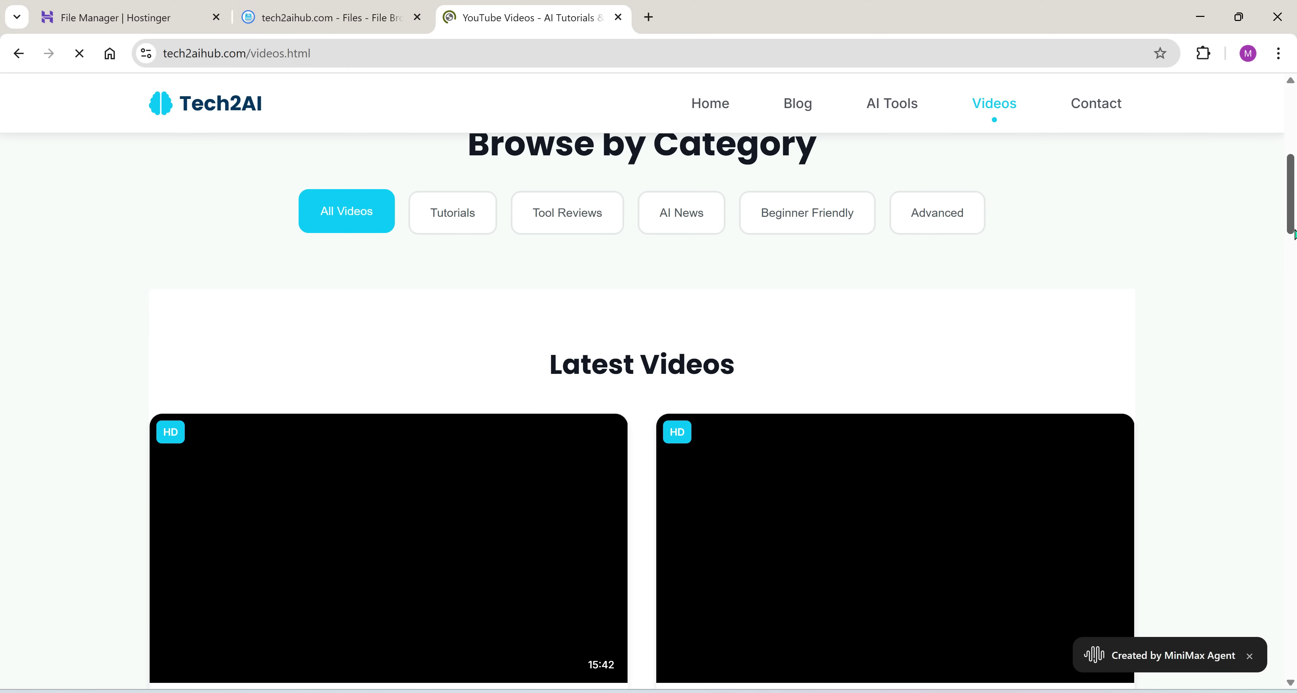
scroll(1293, 234, "down", 1)
scroll(1292, 233, "down", 1)
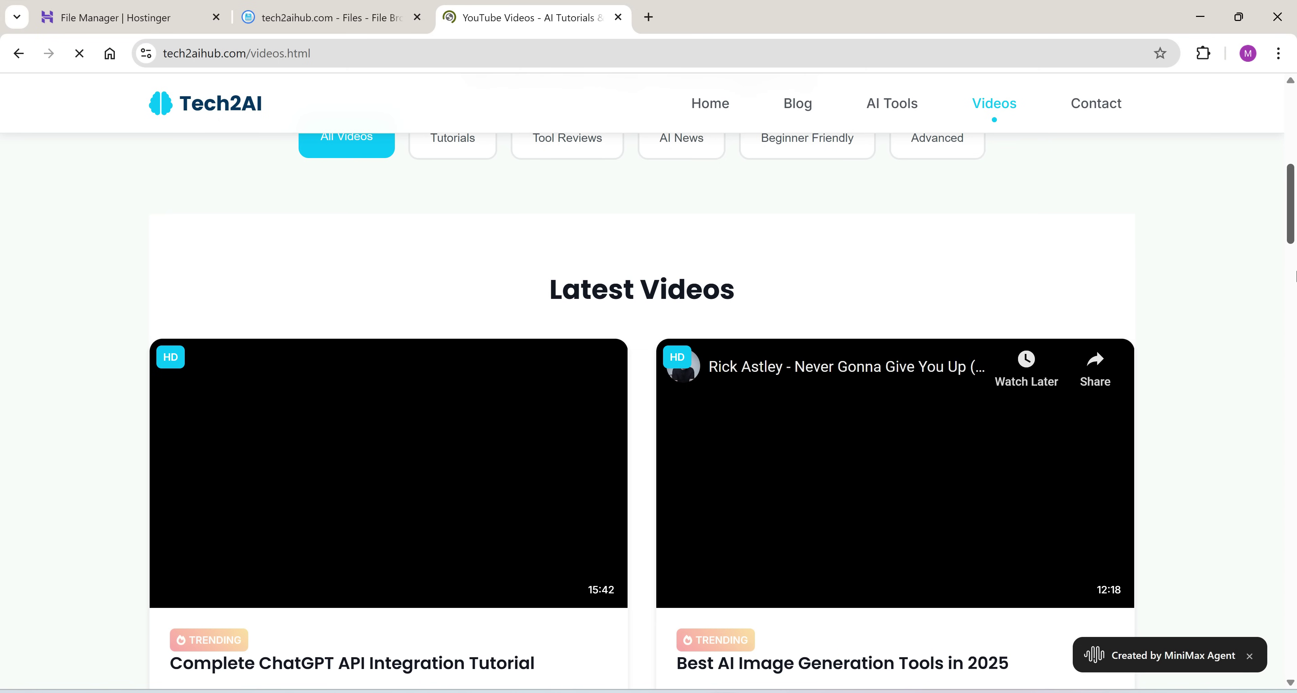
Scroll further down the live site's page
scroll(1294, 275, "down", 5)
scroll(1294, 275, "down", 3)
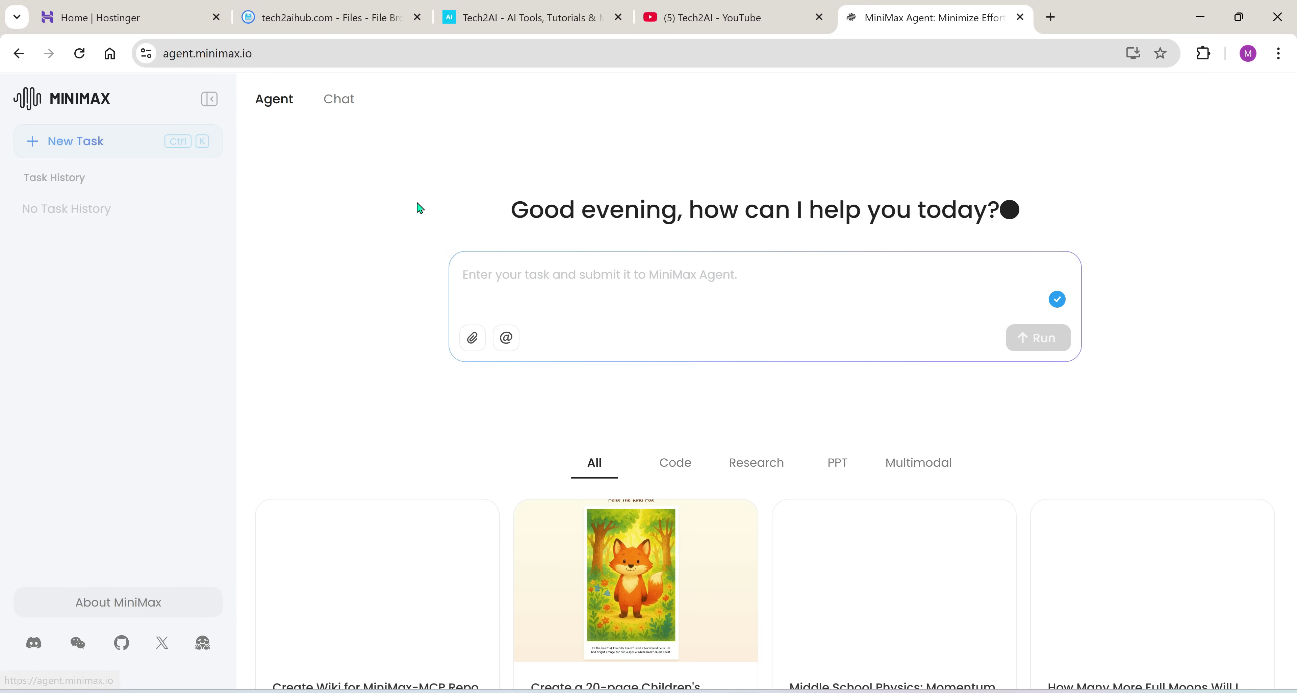